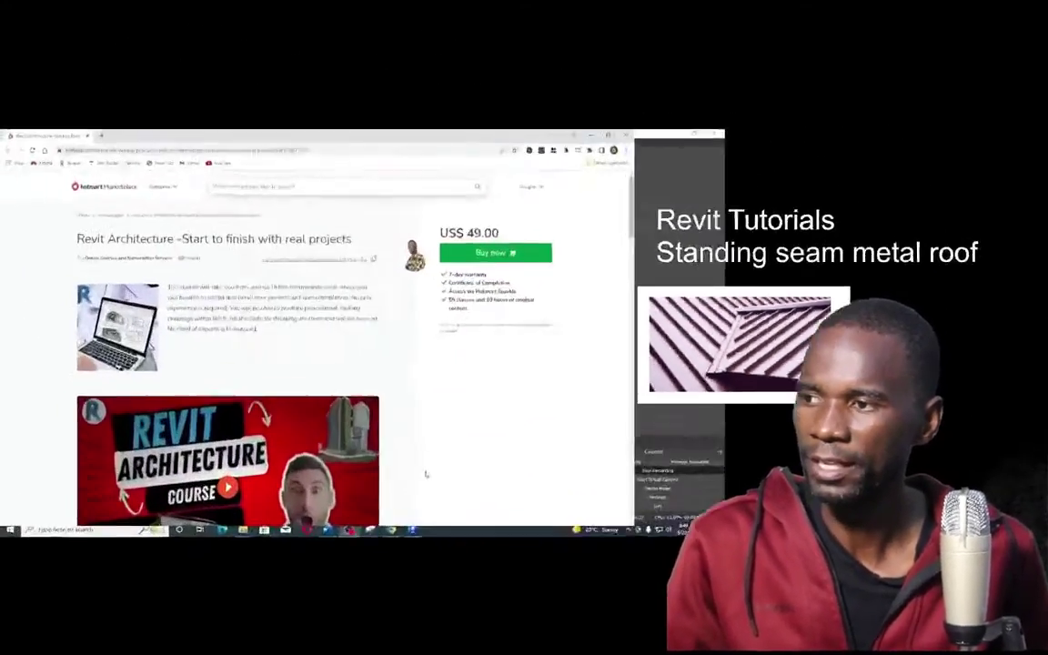
Scroll the Revit Architecture course page and view its Advantages and Details tabs
scroll(449, 307, "down", 2)
scroll(445, 302, "down", 1)
scroll(444, 293, "up", 2)
scroll(436, 305, "down", 5)
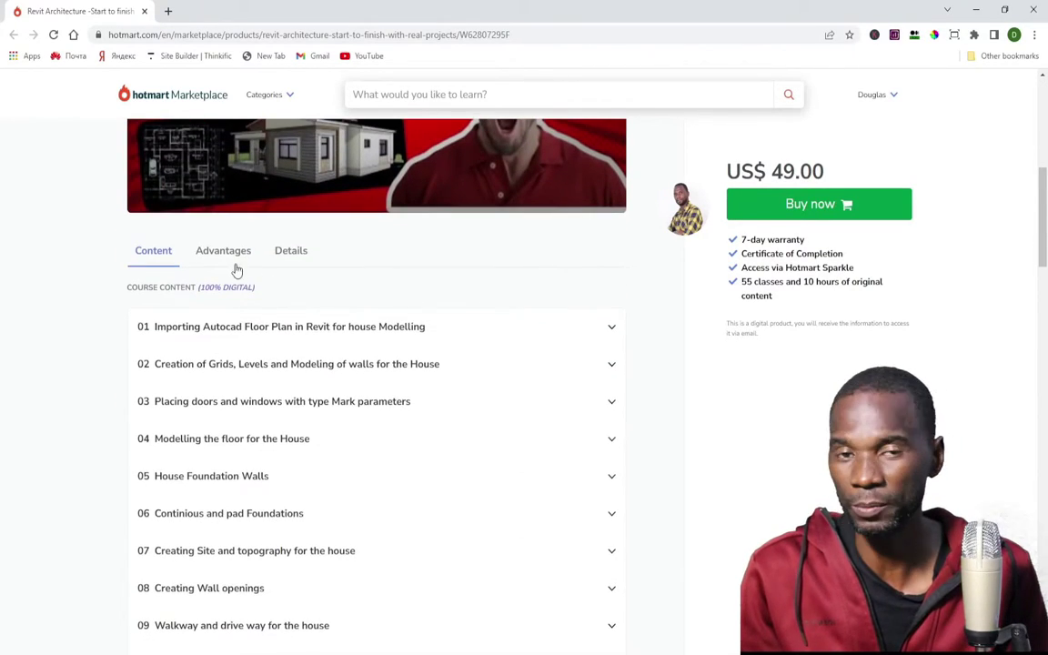
left_click(229, 253)
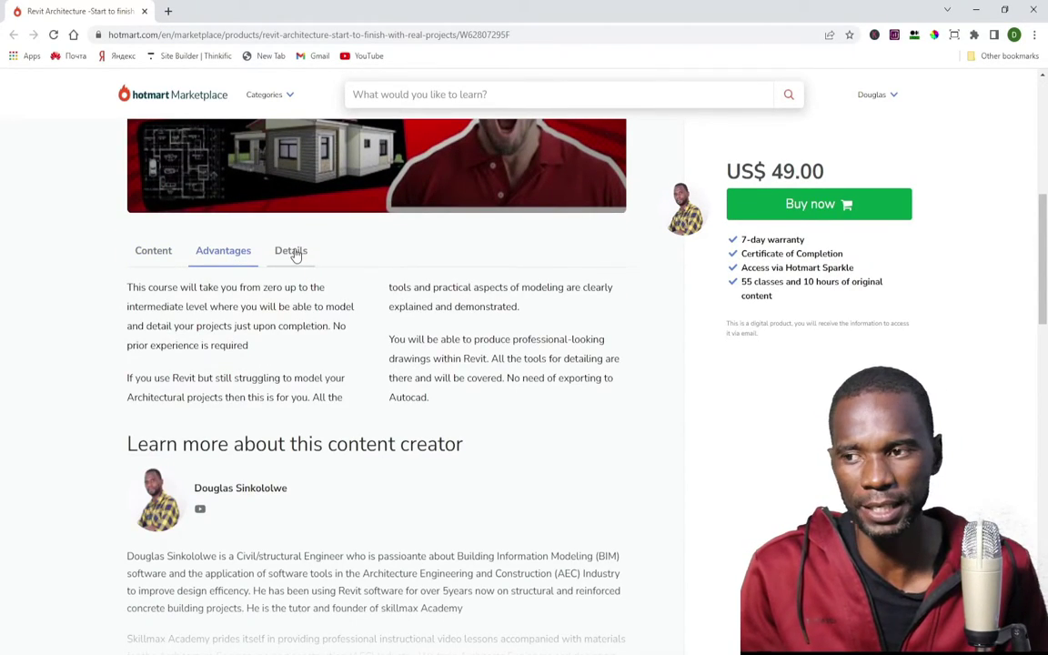
left_click(293, 253)
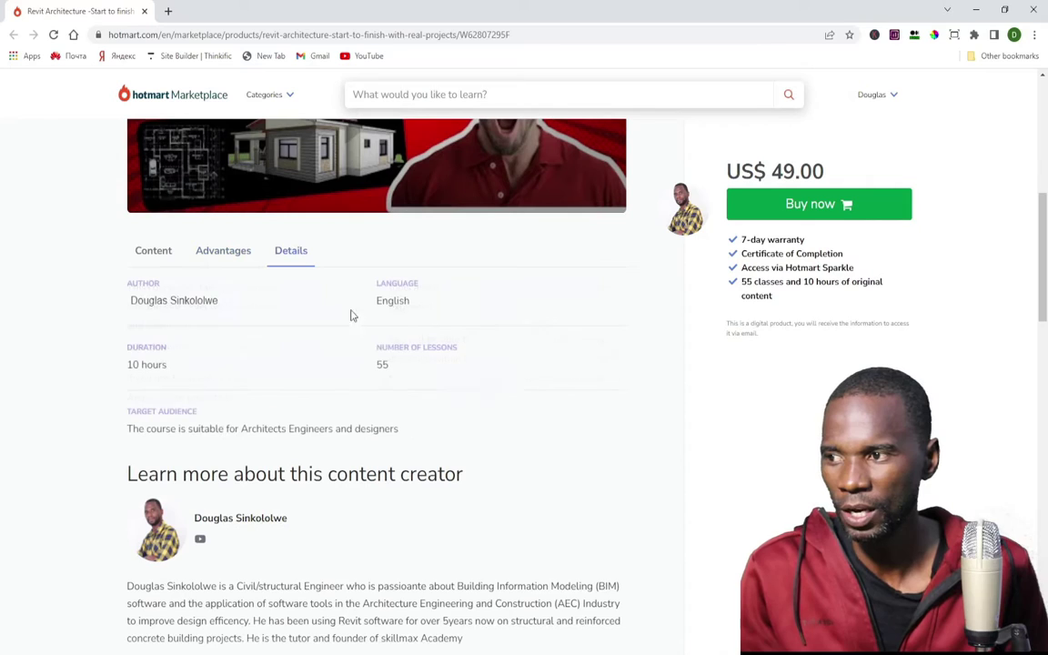
left_click(169, 254)
Expand lessons 05, 16, 17, 18, 19 and one more in the course content list
scroll(427, 359, "down", 2)
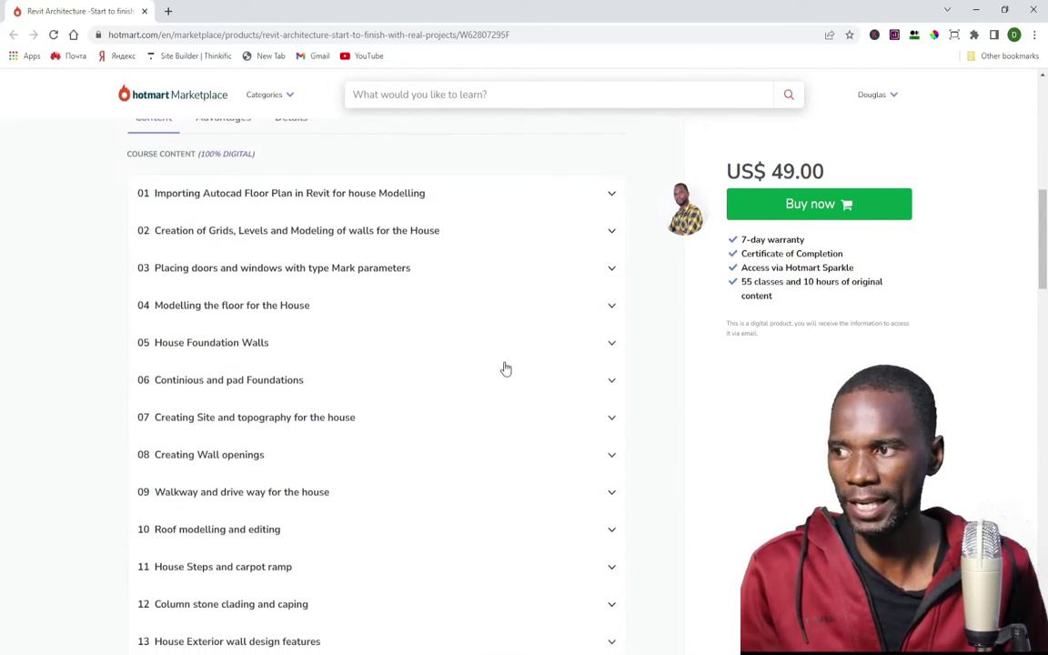
left_click(607, 350)
scroll(334, 345, "down", 6)
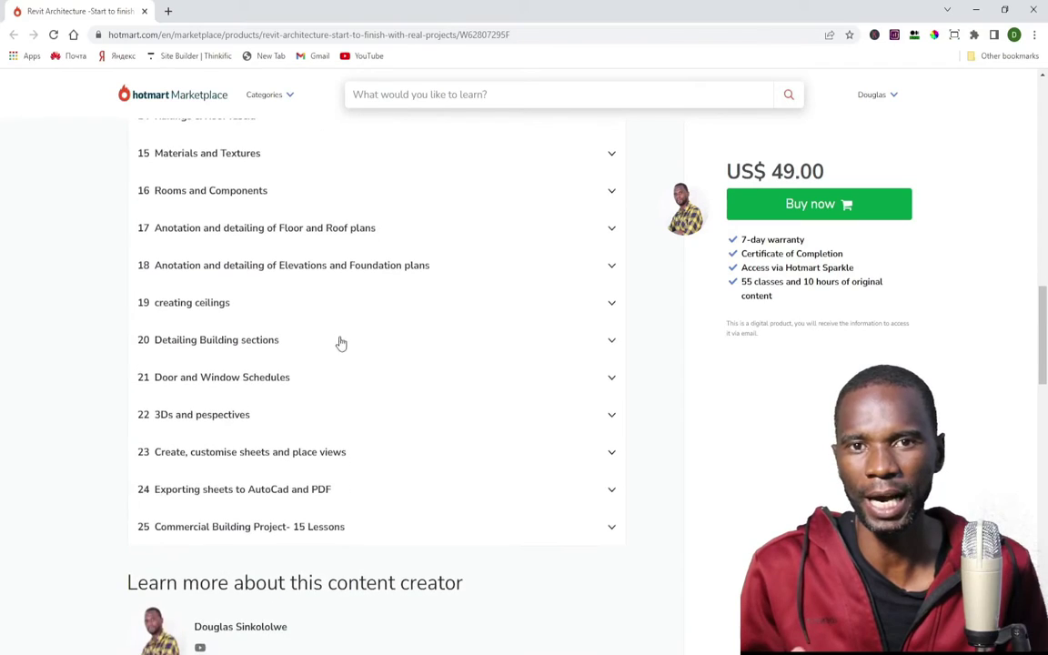
left_click(610, 304)
left_click(611, 265)
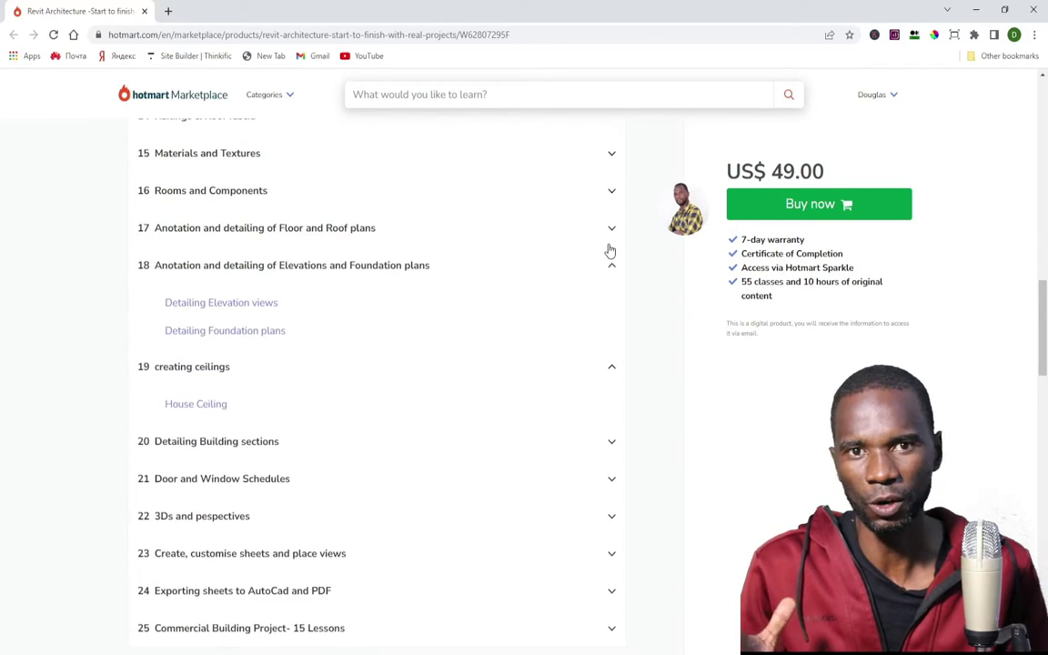
left_click(610, 229)
left_click(612, 192)
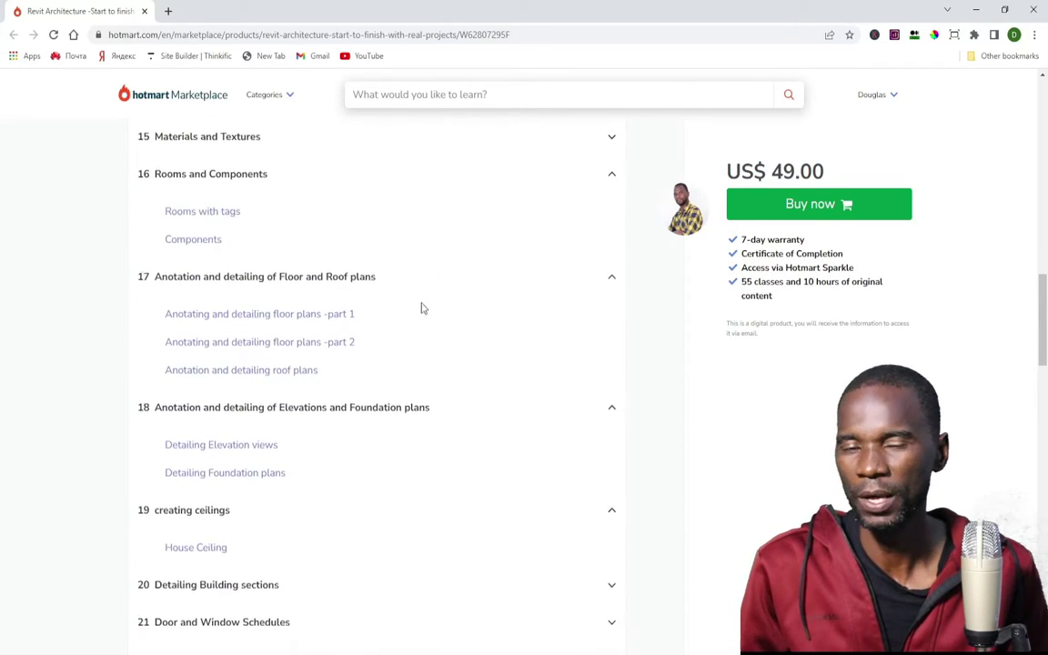
scroll(427, 314, "down", 15)
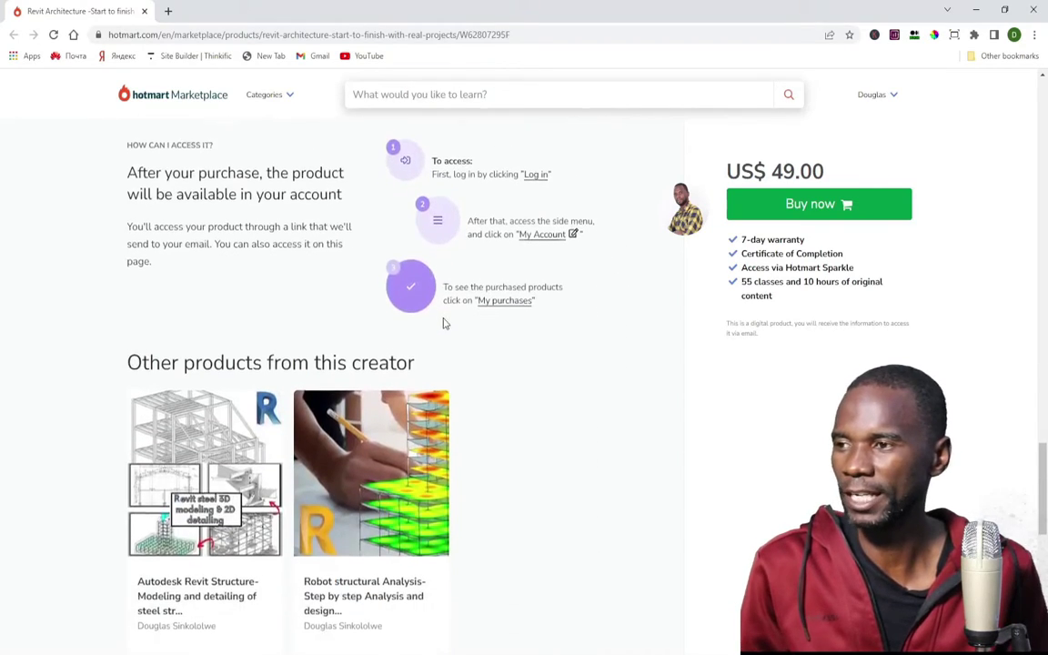
scroll(436, 483, "up", 3)
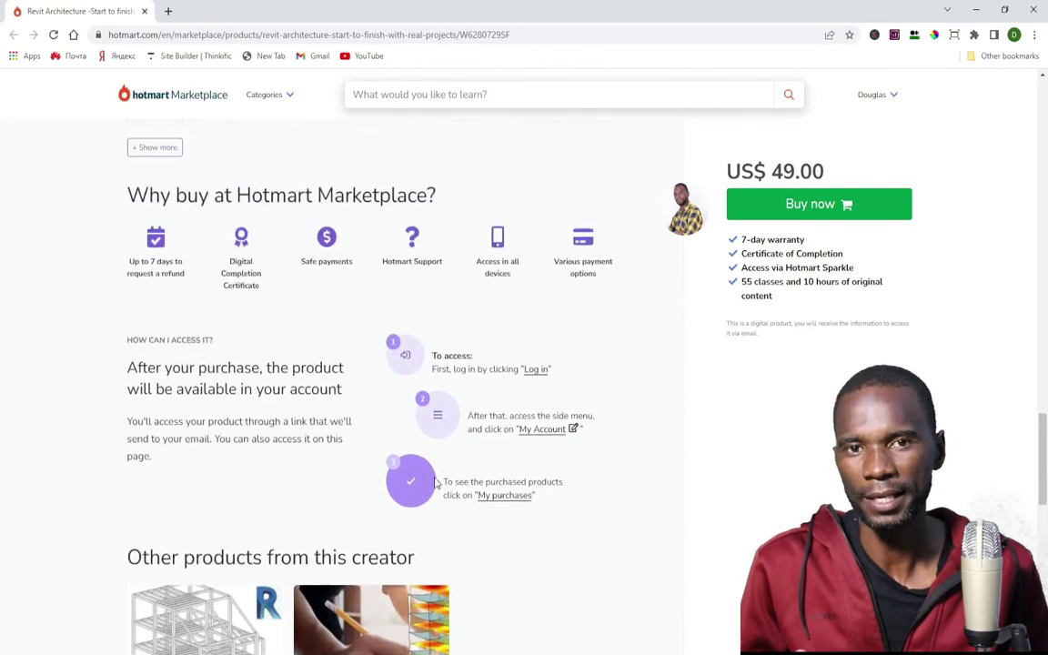
scroll(436, 482, "up", 15)
scroll(435, 480, "up", 8)
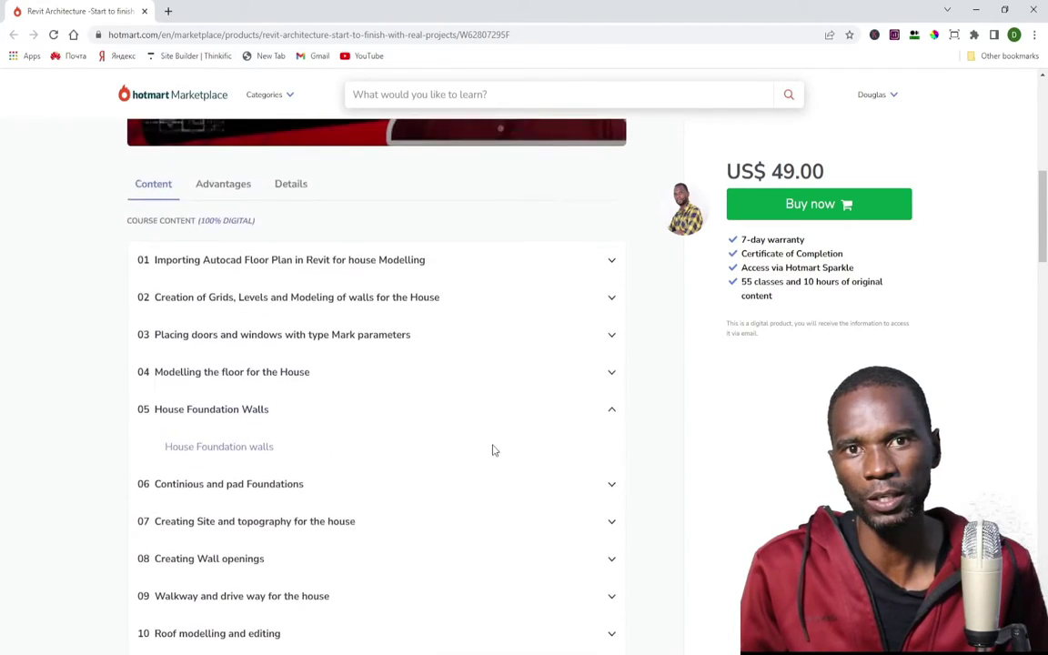
scroll(491, 449, "up", 2)
left_click(606, 470)
Scroll back up and review the course's Advantages and Details tabs again
scroll(562, 483, "up", 4)
scroll(562, 483, "up", 1)
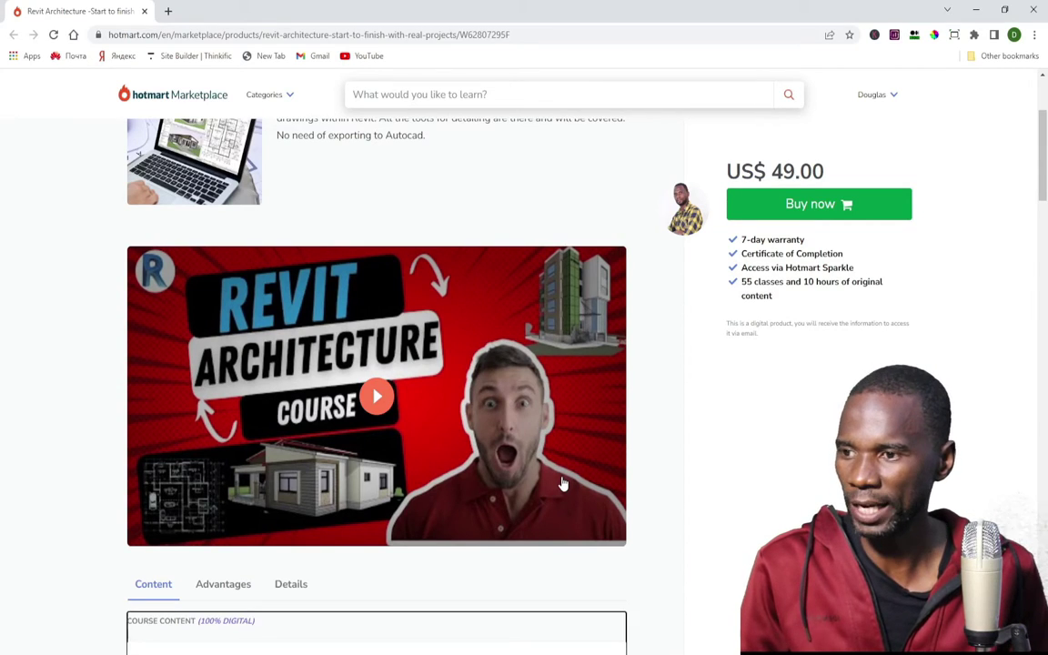
scroll(562, 482, "up", 3)
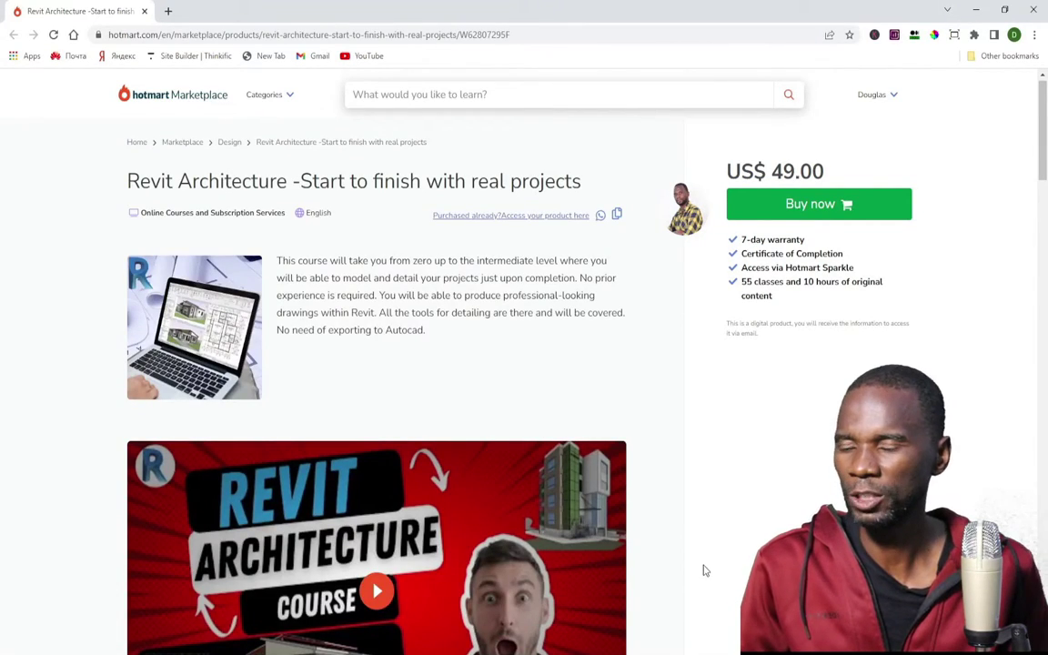
scroll(455, 318, "down", 2)
scroll(449, 309, "up", 2)
scroll(448, 309, "down", 7)
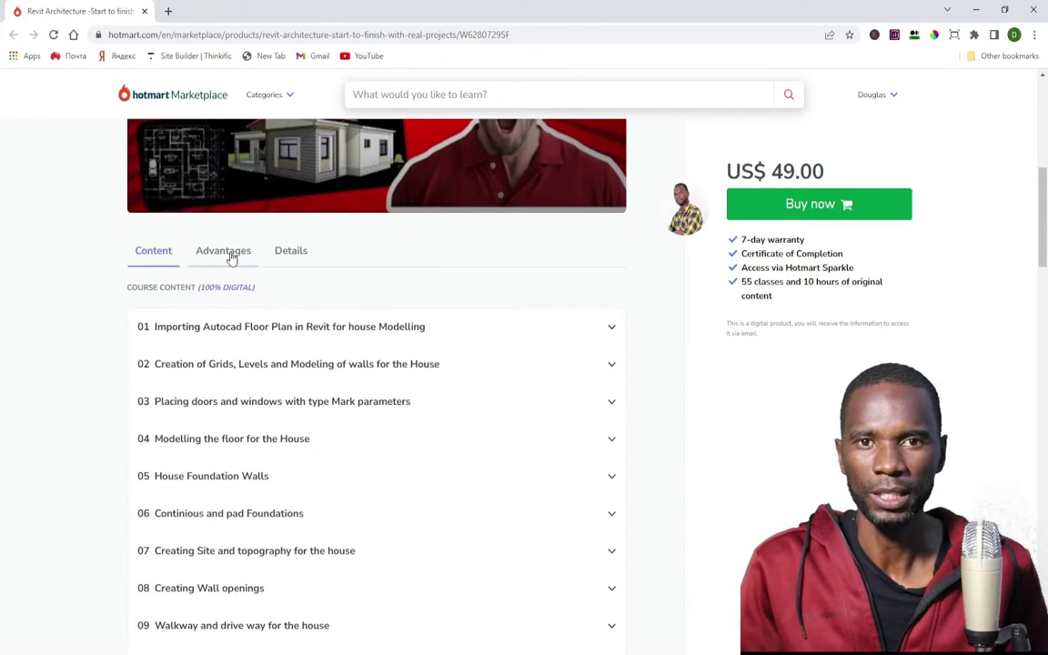
left_click(229, 255)
left_click(293, 252)
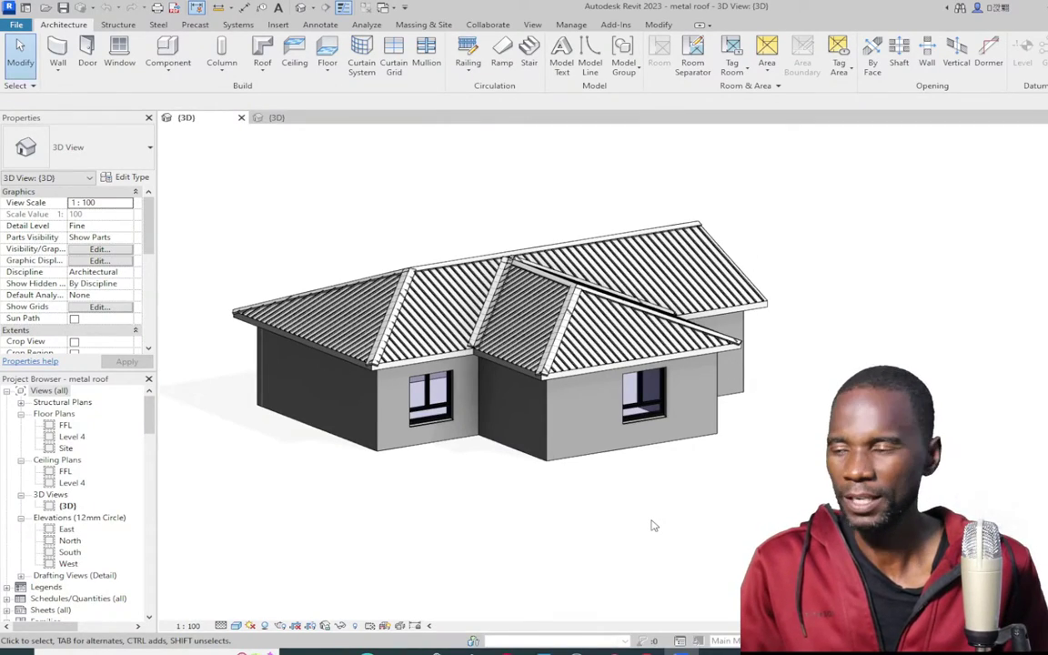
scroll(551, 394, "up", 5)
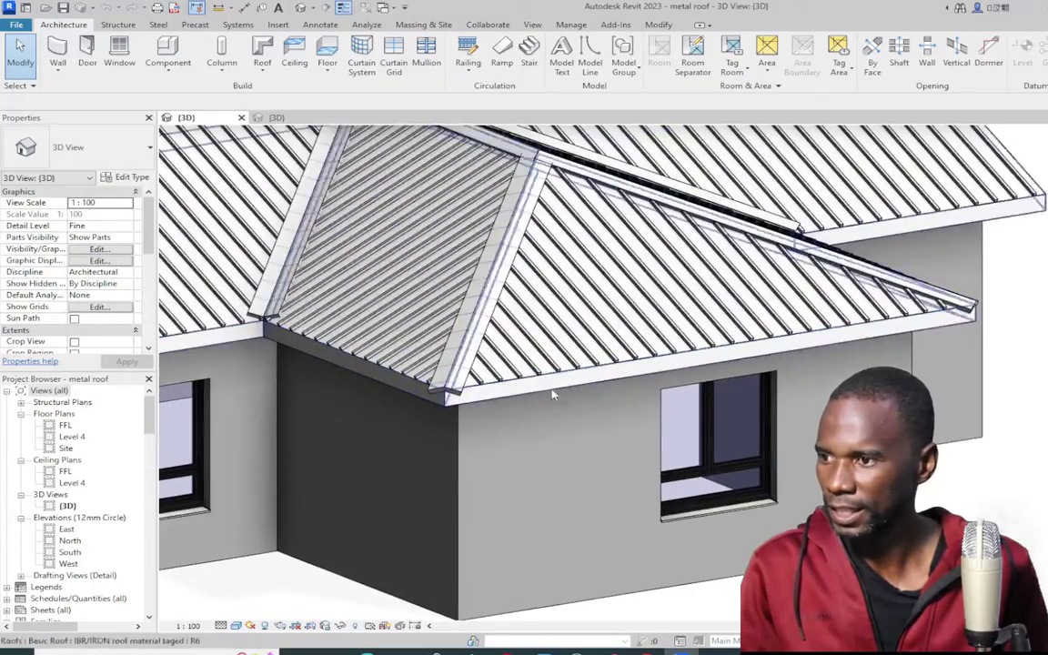
scroll(409, 479, "down", 5)
middle_click_drag(409, 479, 873, 215, "shift")
scroll(591, 229, "up", 5)
scroll(591, 229, "down", 5)
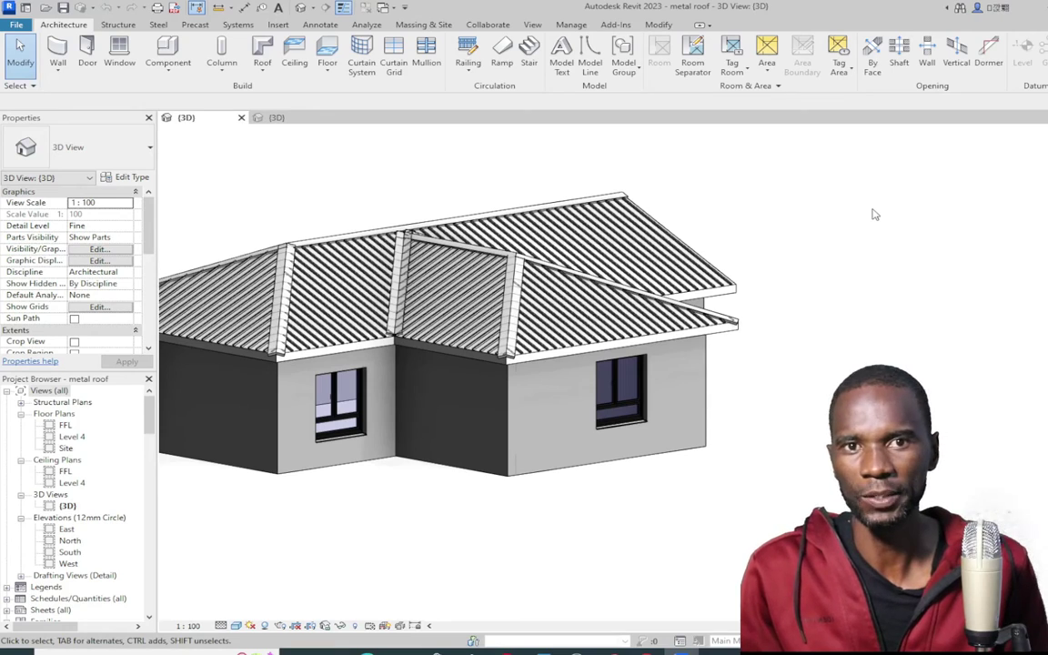
Switch to the roofless copy's 3D view, then open the FFL floor plan
left_click(289, 119)
scroll(465, 262, "down", 2)
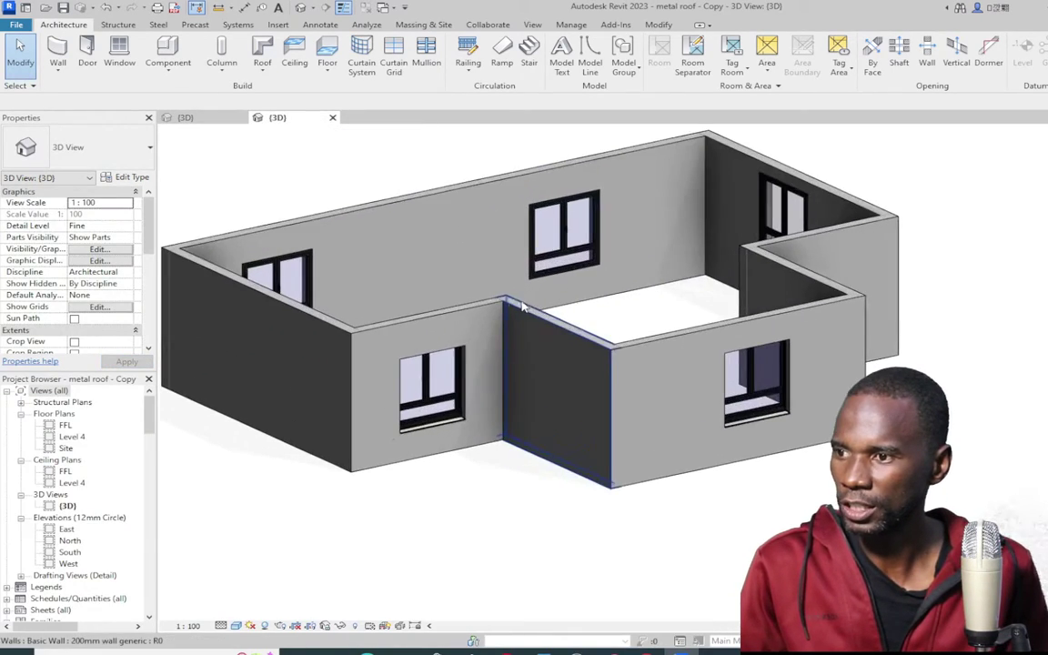
scroll(520, 330, "down", 2)
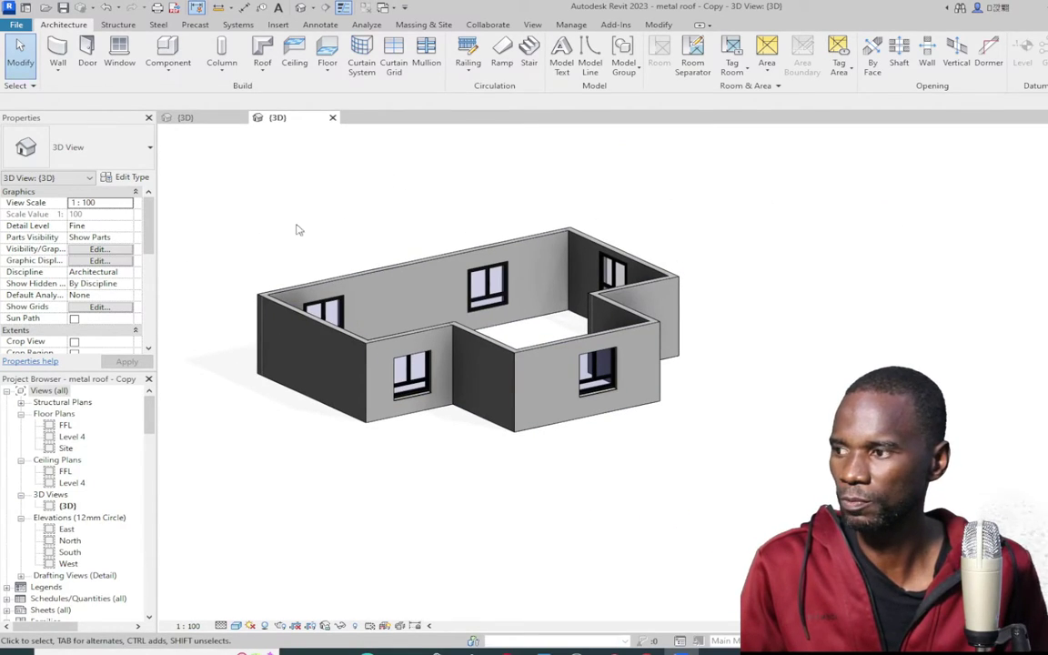
double_click(66, 426)
scroll(685, 402, "up", 4)
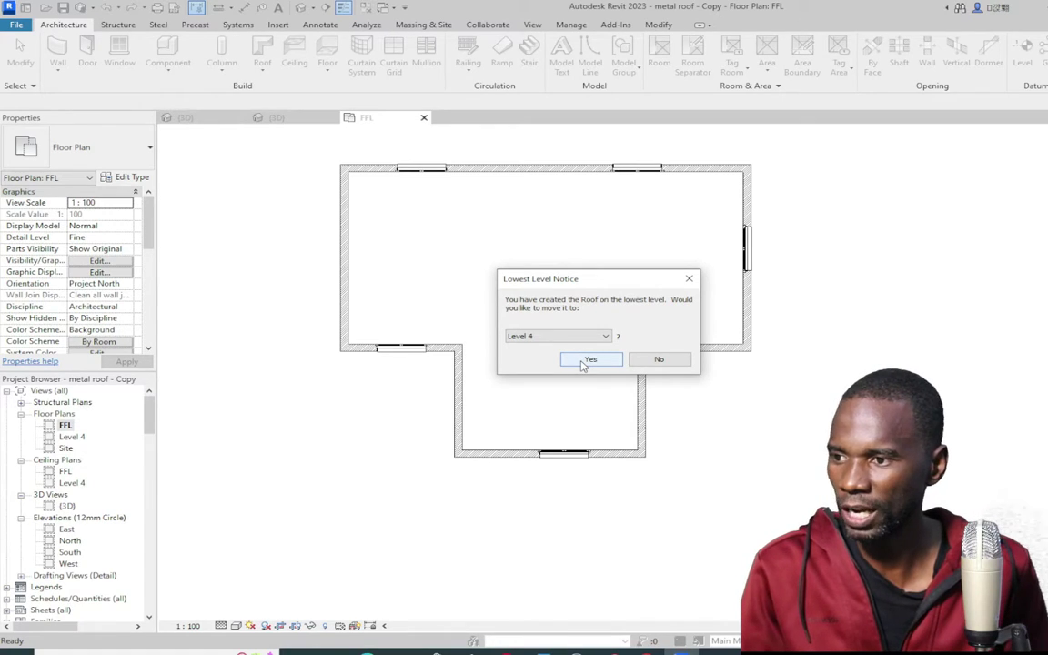
Accept moving the roof to Level 4 and choose the Basic Roof: IBR/IRON roof material taged type
left_click(586, 360)
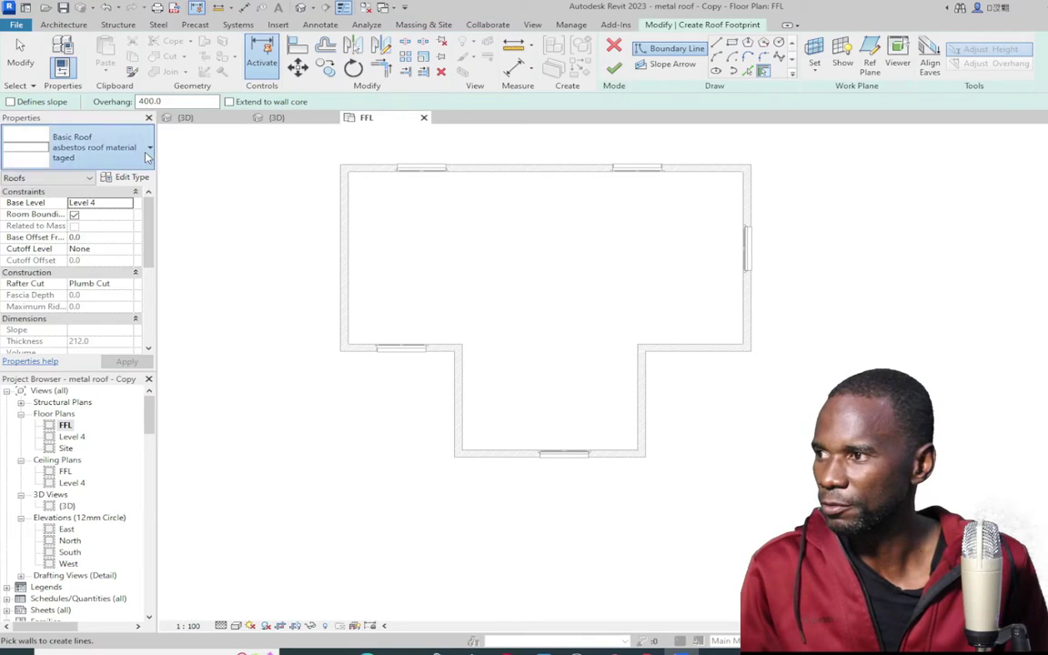
left_click(130, 138)
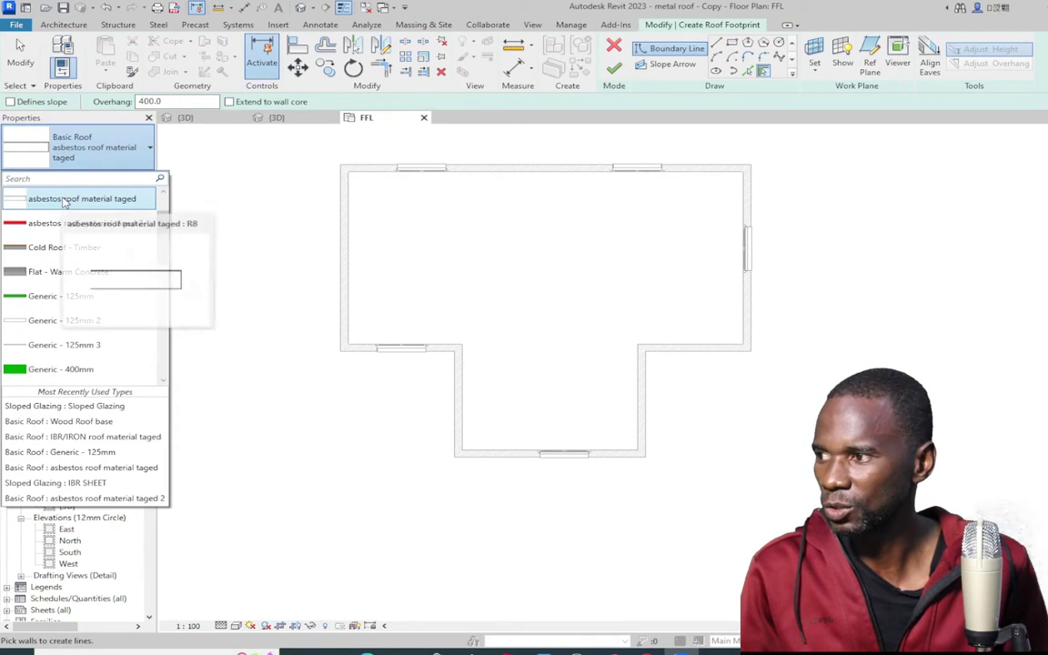
scroll(121, 361, "down", 5)
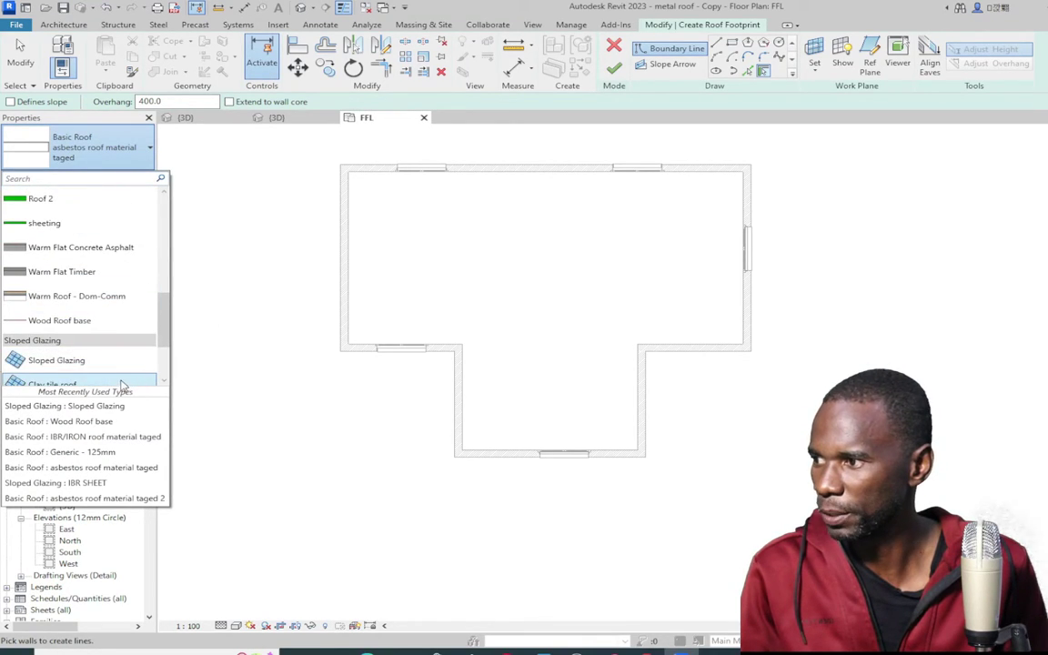
scroll(109, 327, "down", 2)
scroll(105, 309, "up", 8)
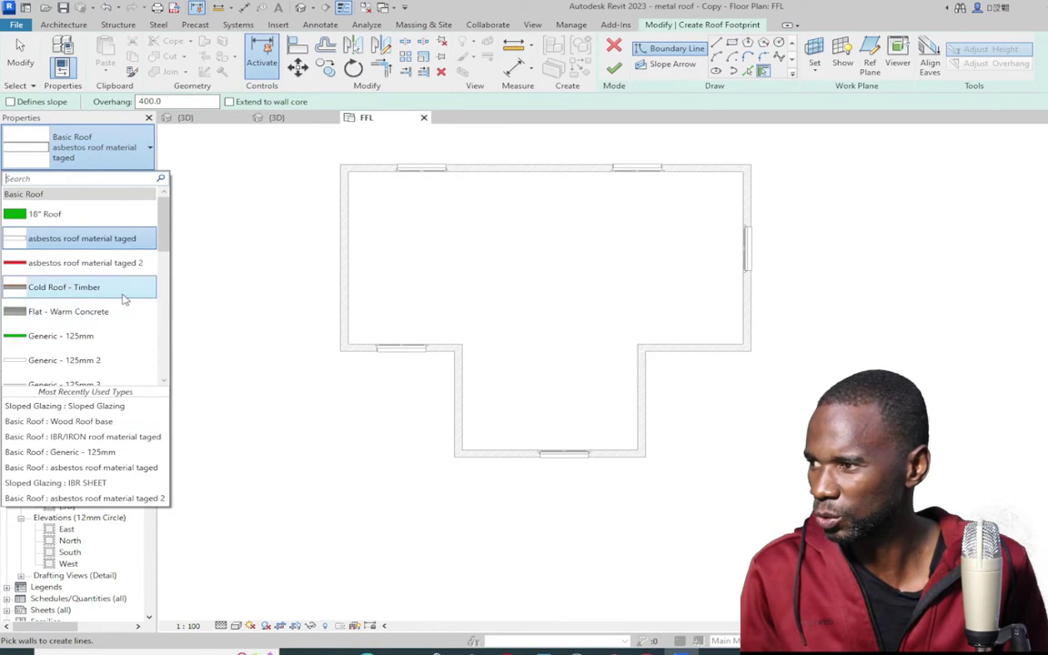
scroll(109, 304, "down", 1)
scroll(123, 314, "down", 1)
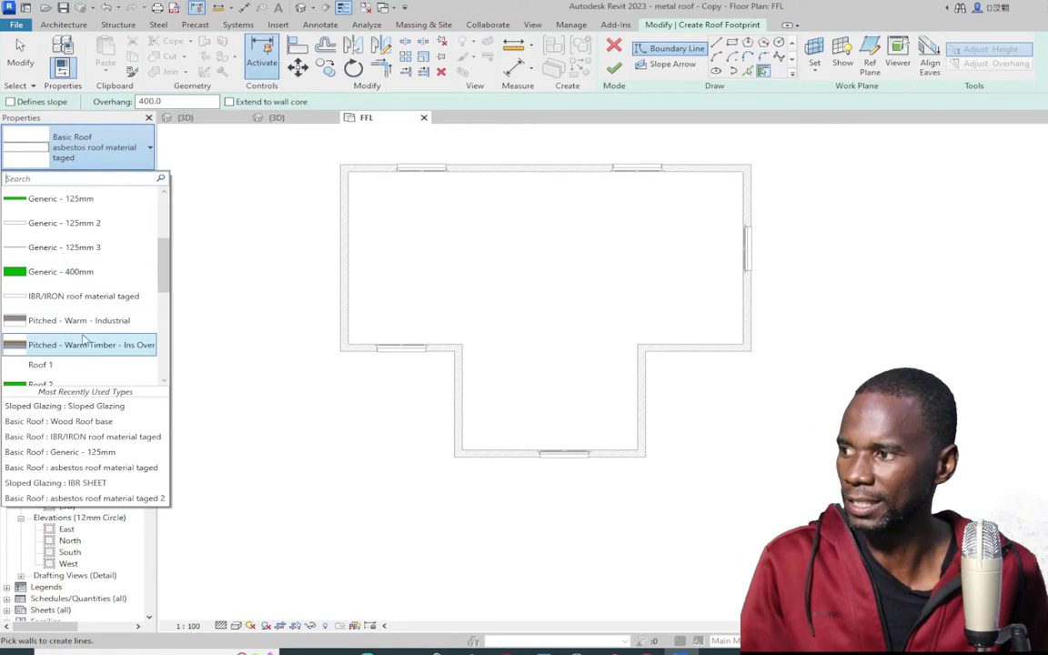
left_click(66, 296)
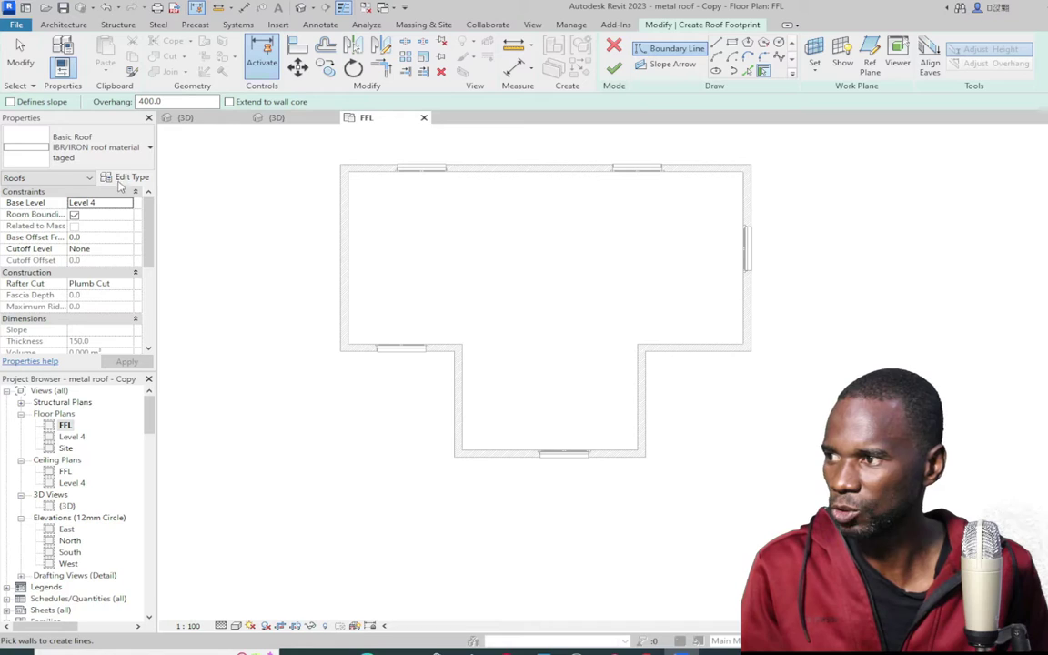
Review the roof type's 150.0 structure layer material, then apply and close Type Properties
left_click(126, 177)
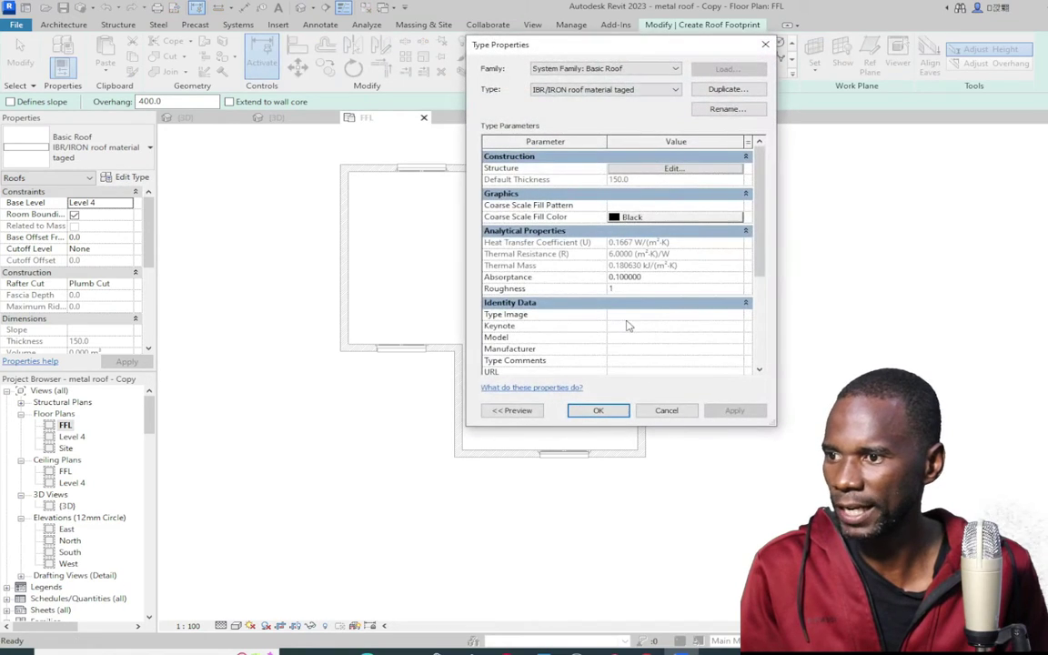
left_click(674, 172)
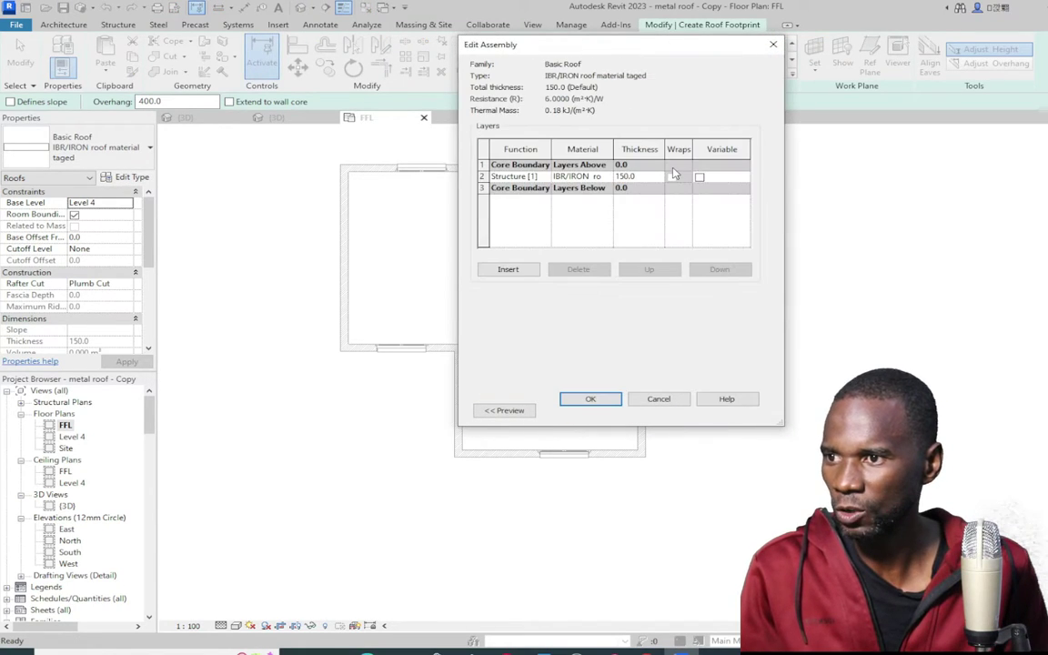
left_click(605, 175)
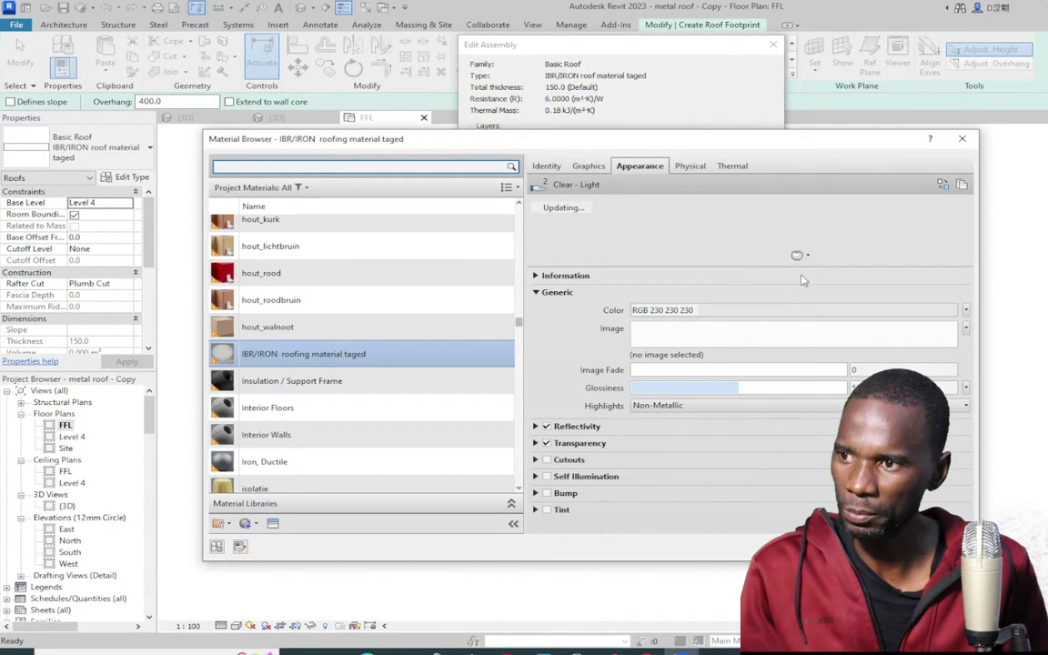
left_click(589, 166)
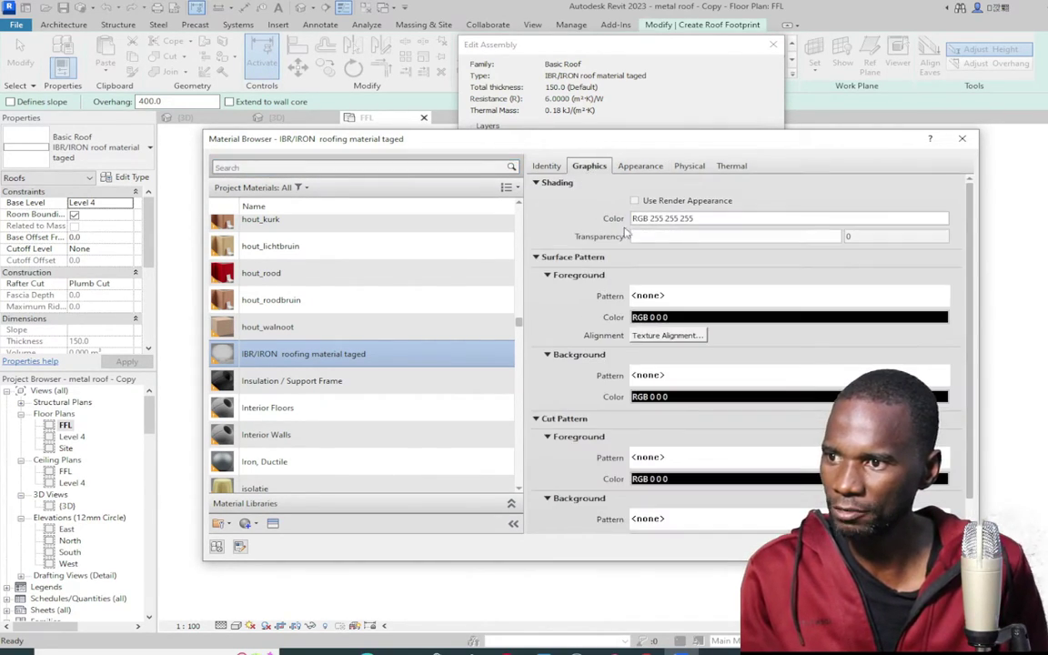
left_click(640, 165)
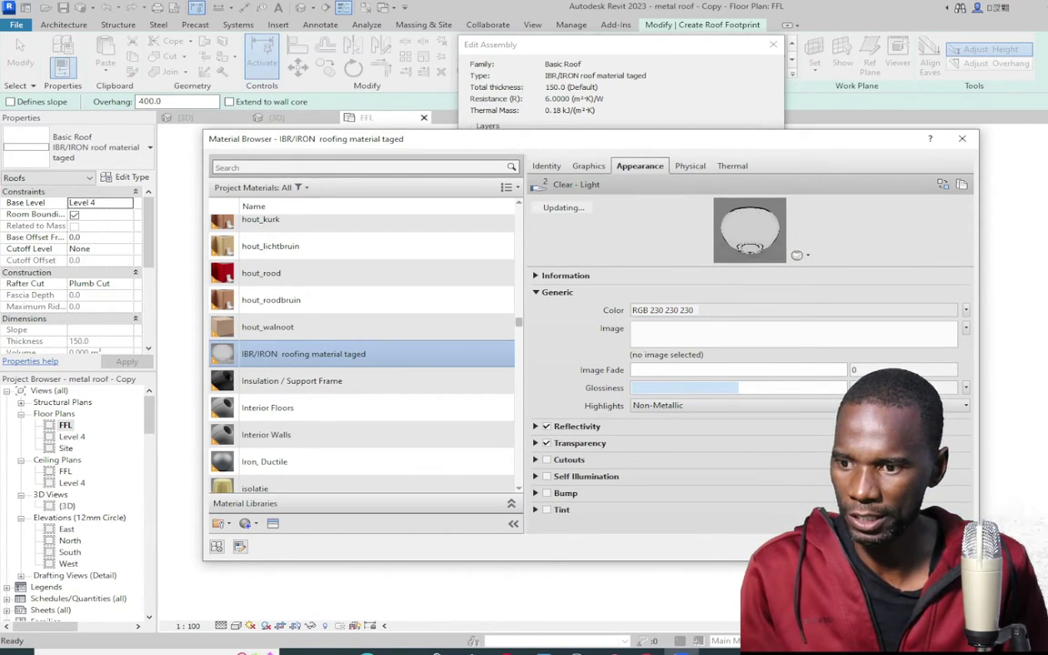
key("Return")
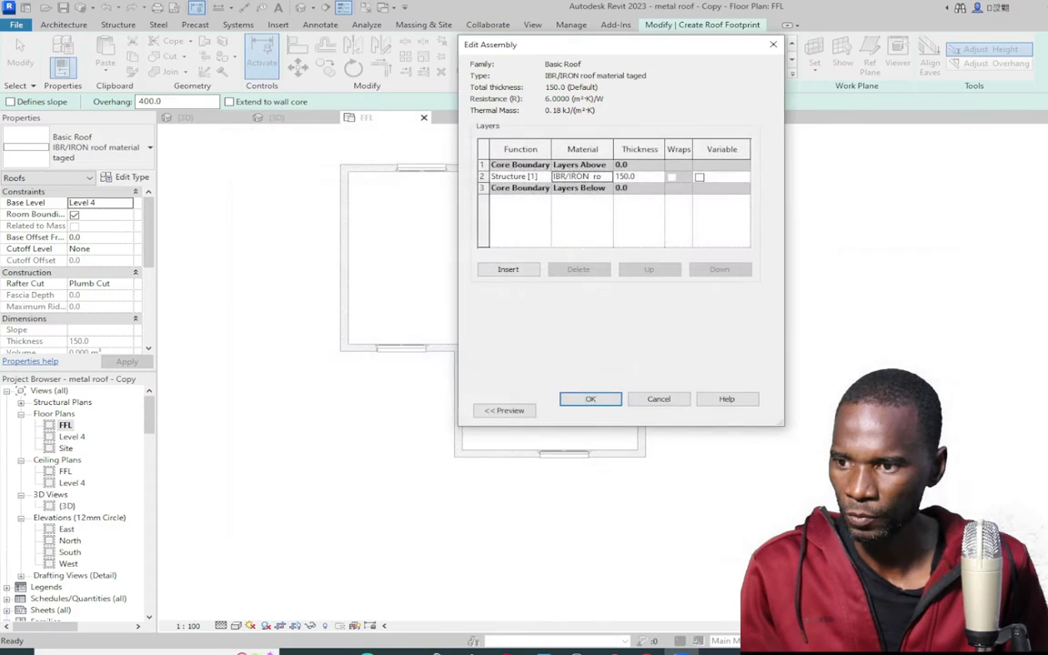
left_click(592, 400)
left_click(733, 411)
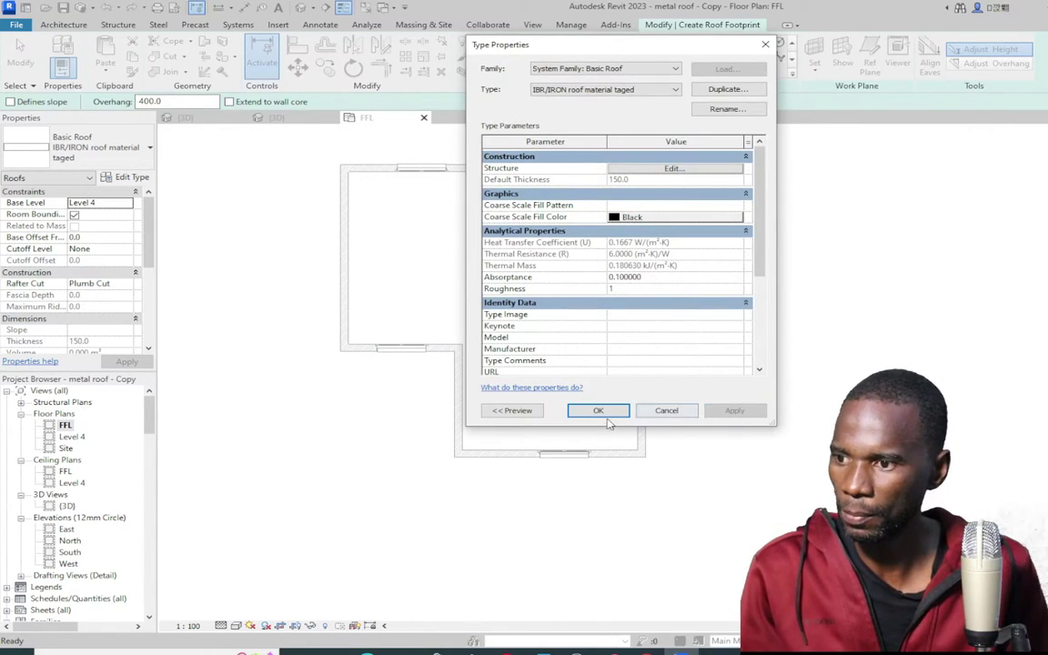
left_click(600, 411)
scroll(532, 443, "down", 2)
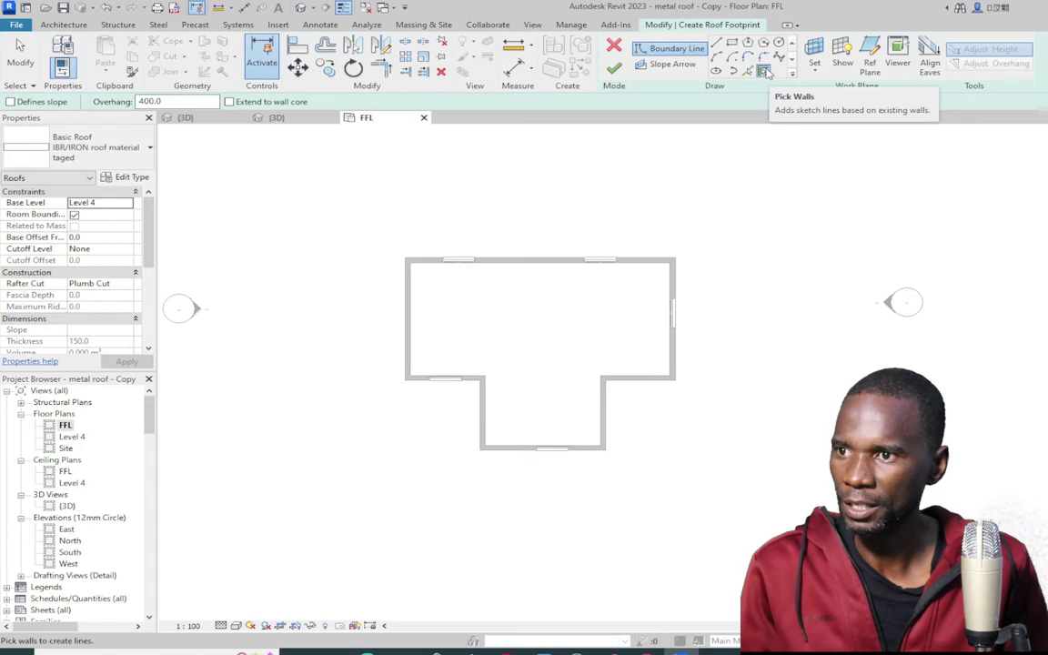
Trace every exterior wall as a roof footprint edge with a 400.0 overhang
left_click(161, 101)
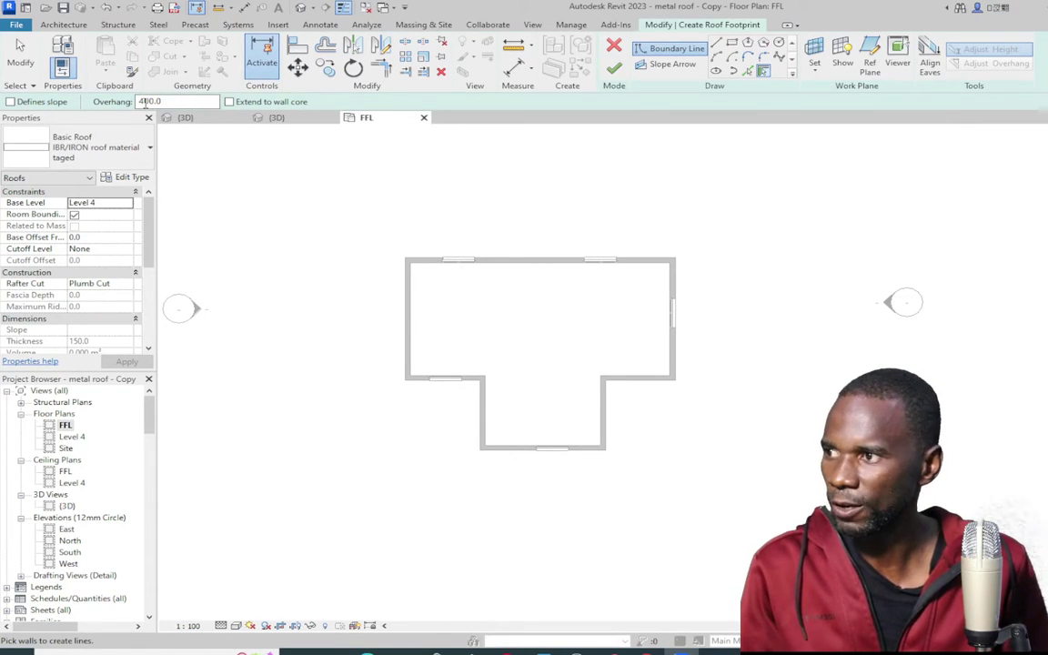
left_click(544, 258)
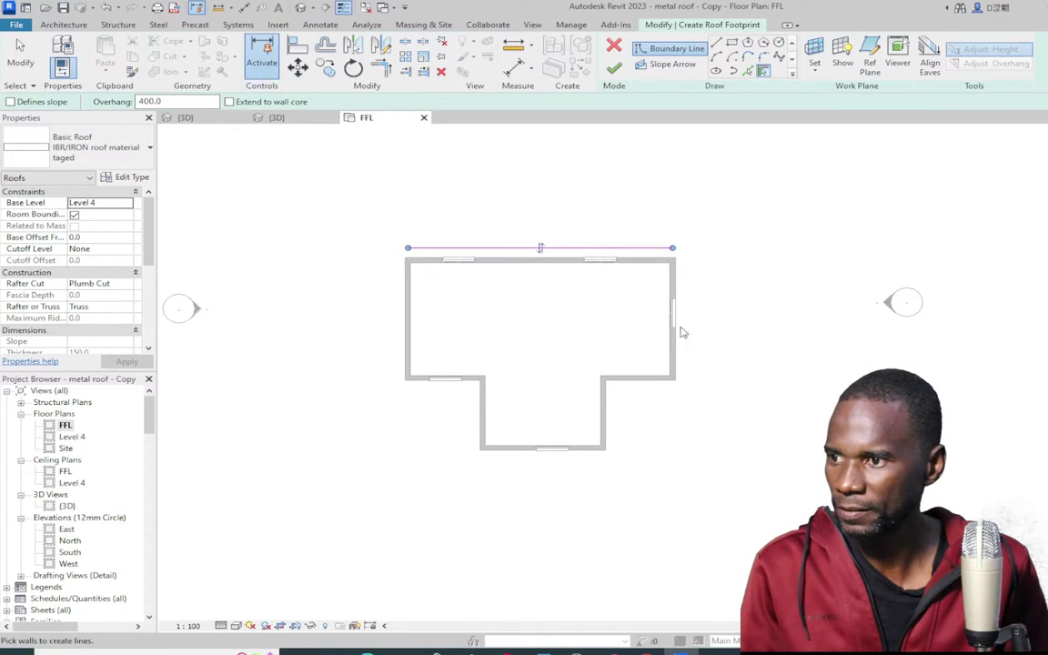
left_click(682, 313)
left_click(641, 377)
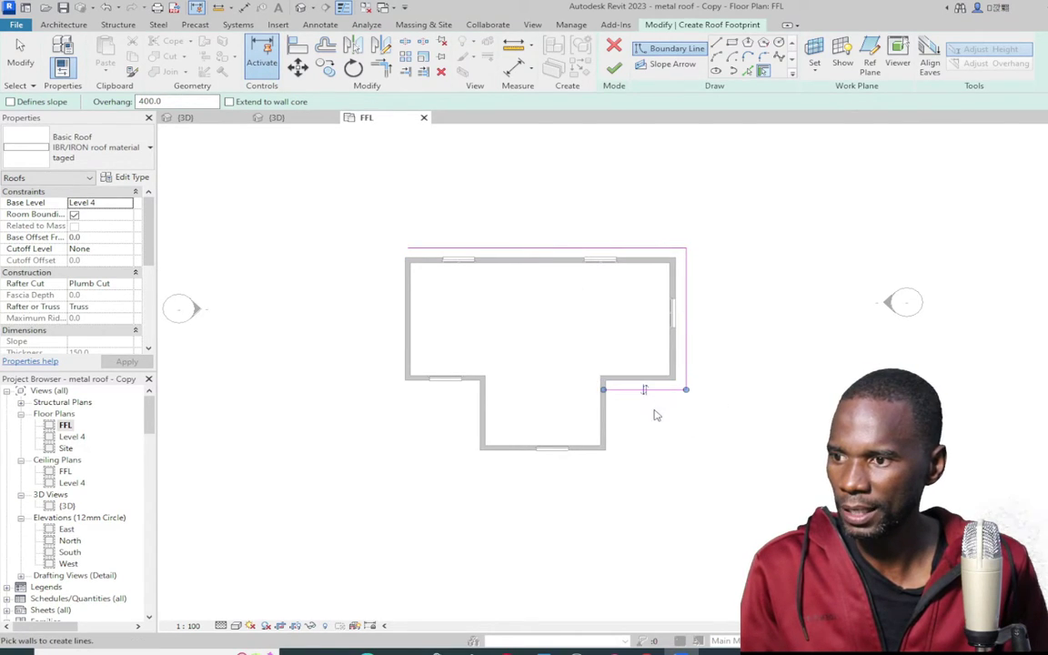
left_click(604, 411)
left_click(559, 445)
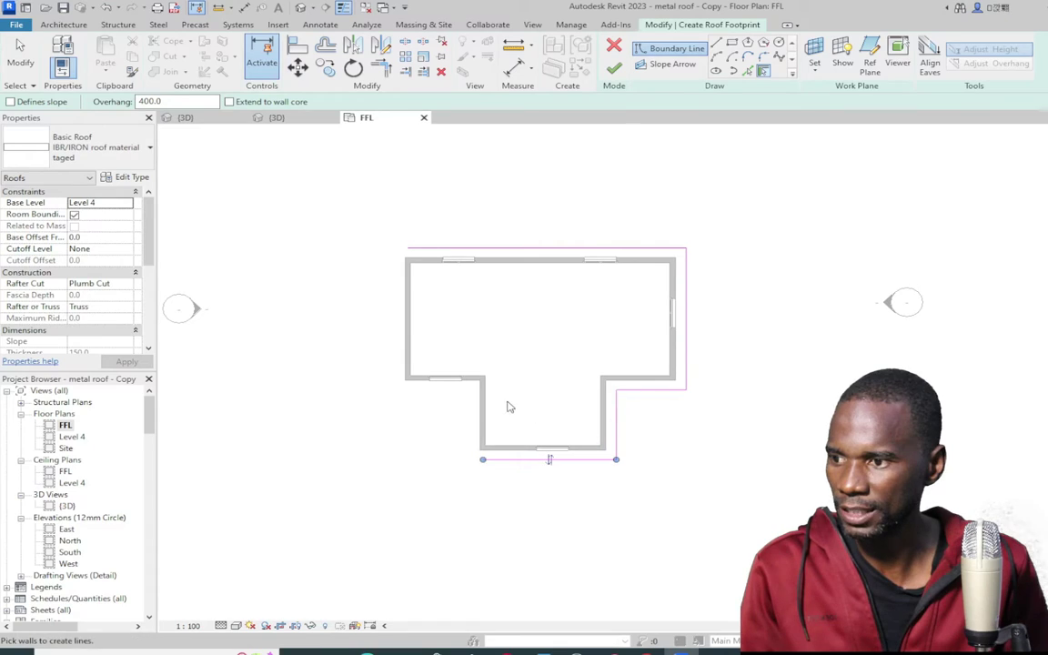
left_click(473, 405)
left_click(433, 387)
left_click(411, 309)
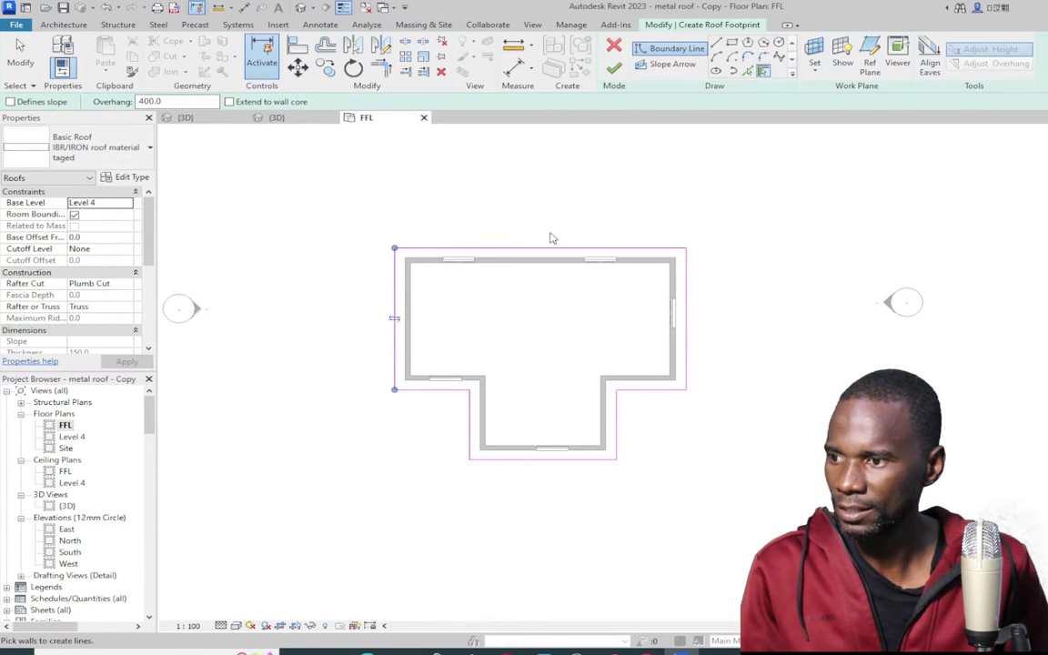
left_click(19, 51)
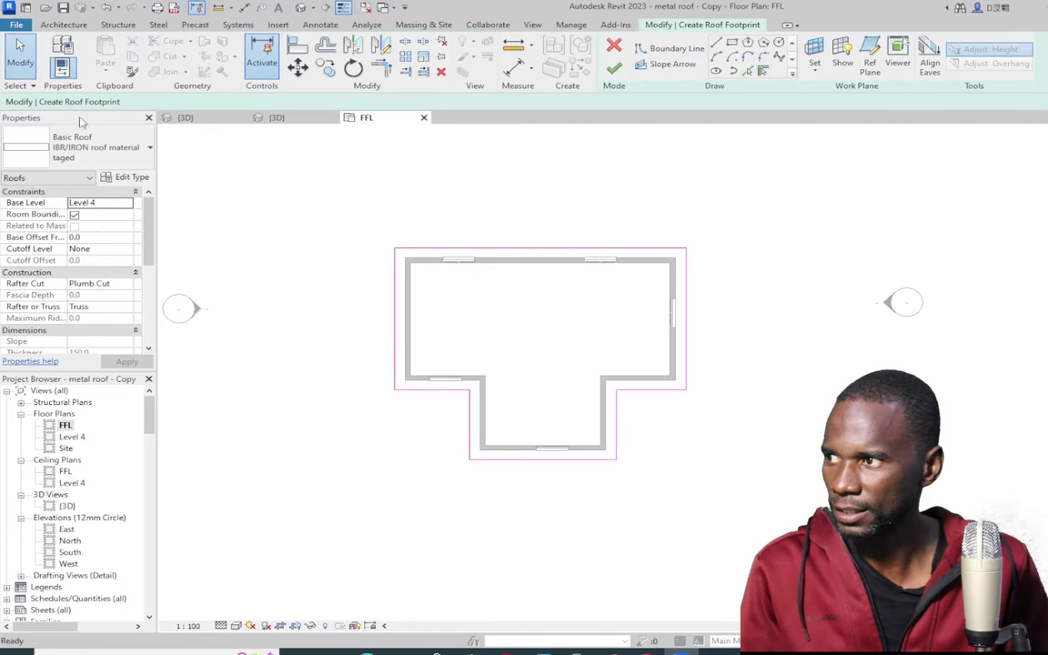
Make all seven footprint lines slope-defining at 25°
mouse_move(647, 488)
left_mouse_down()
mouse_move(526, 273)
mouse_move(335, 227)
left_mouse_up()
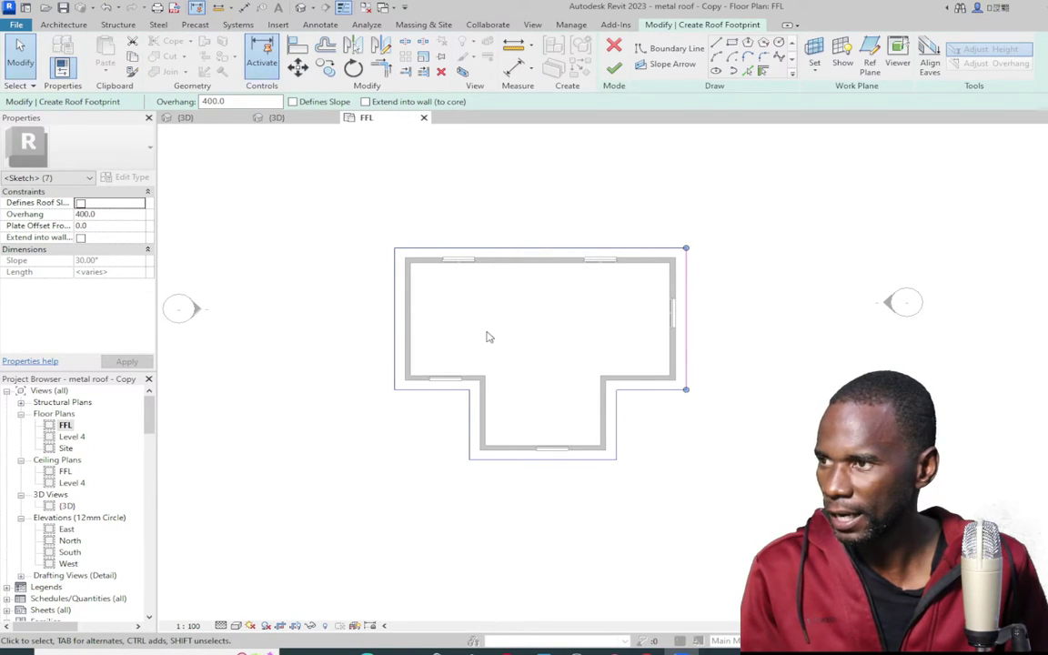
left_click(320, 104)
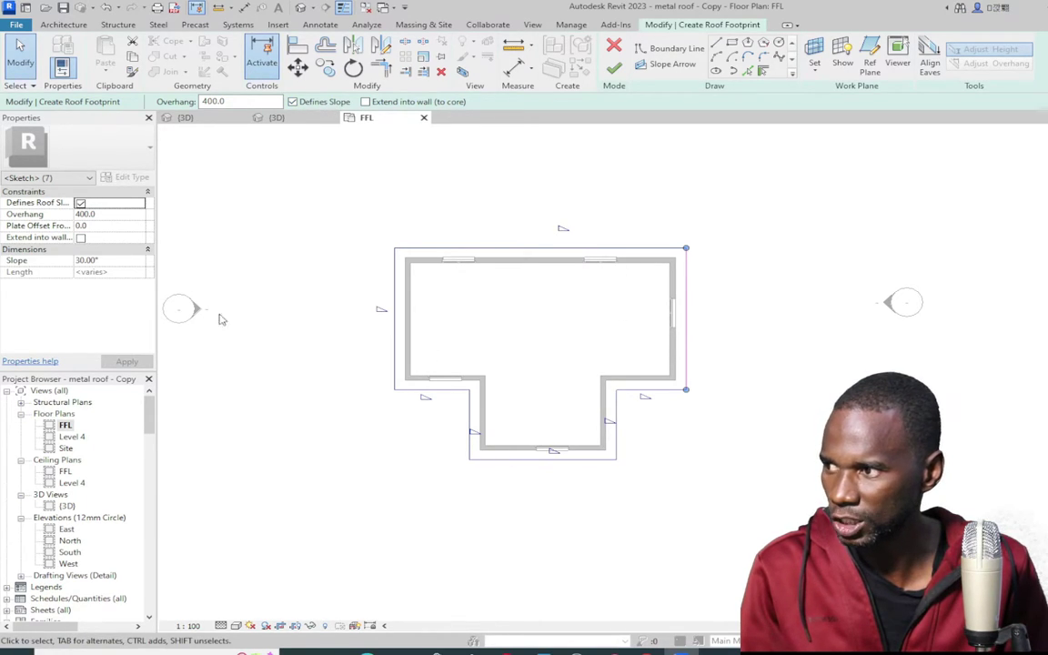
left_click(112, 260)
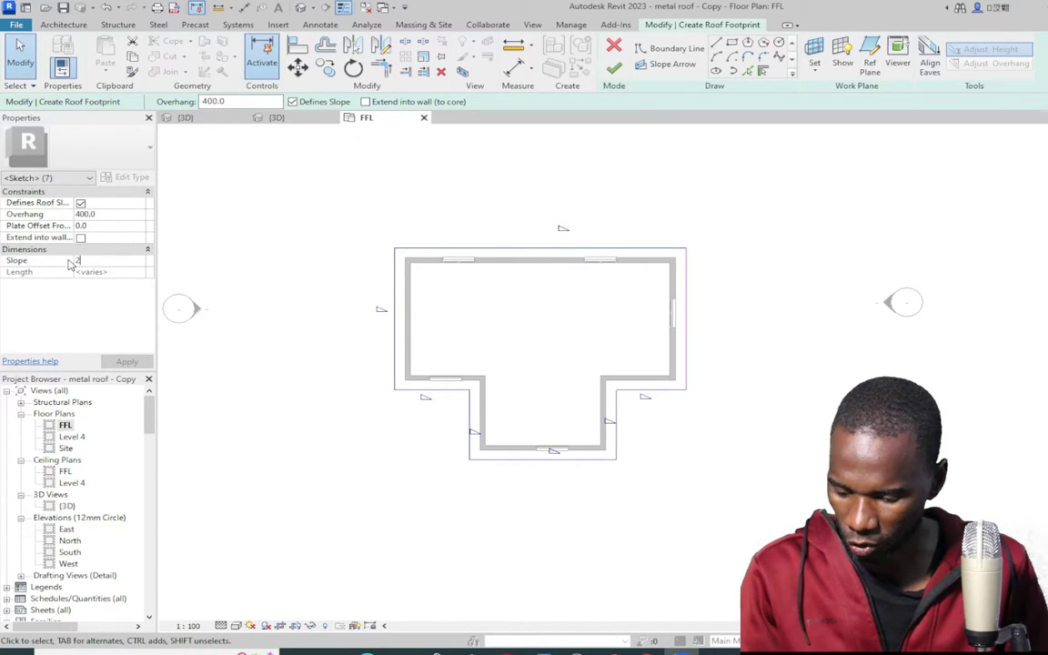
left_click(774, 204)
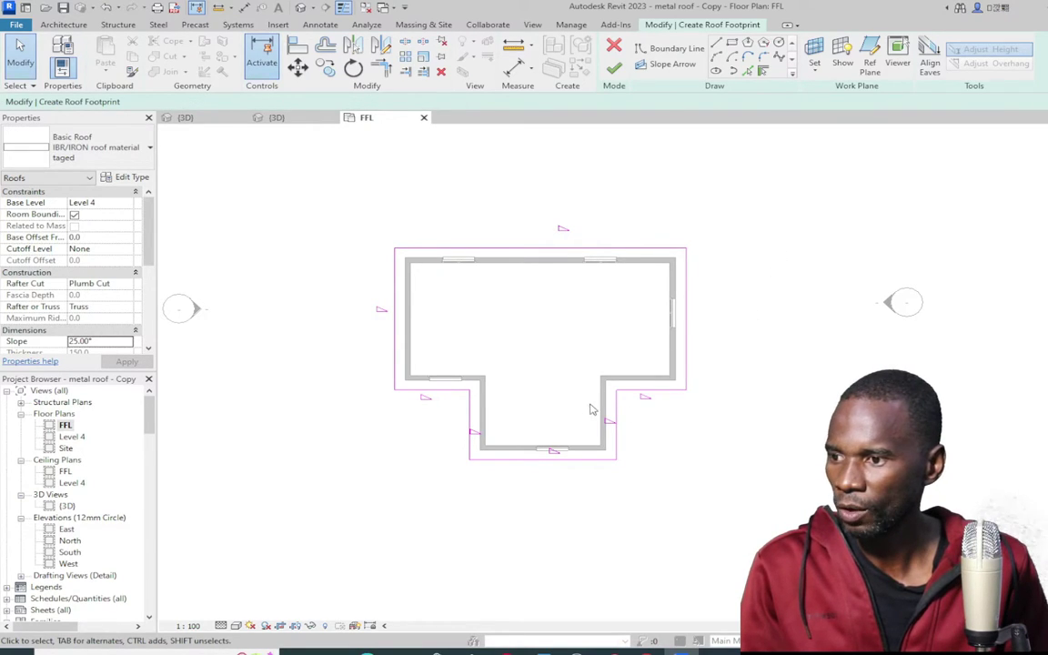
Finish the footprint roof and inspect the new hip roof in the 3D view
left_click(614, 68)
left_click(276, 119)
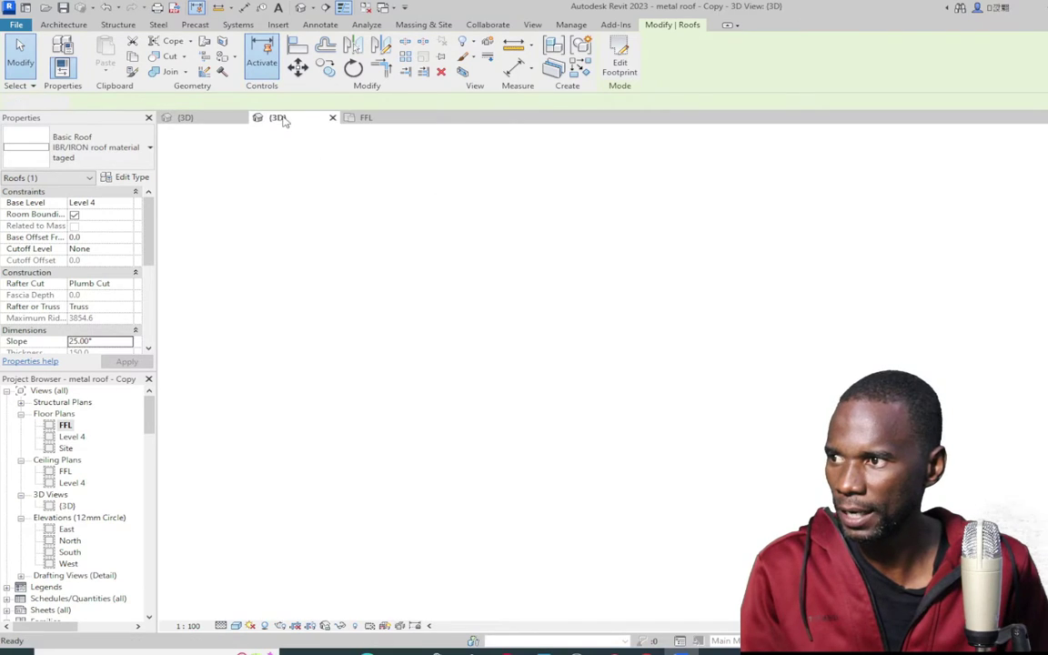
left_click(844, 249)
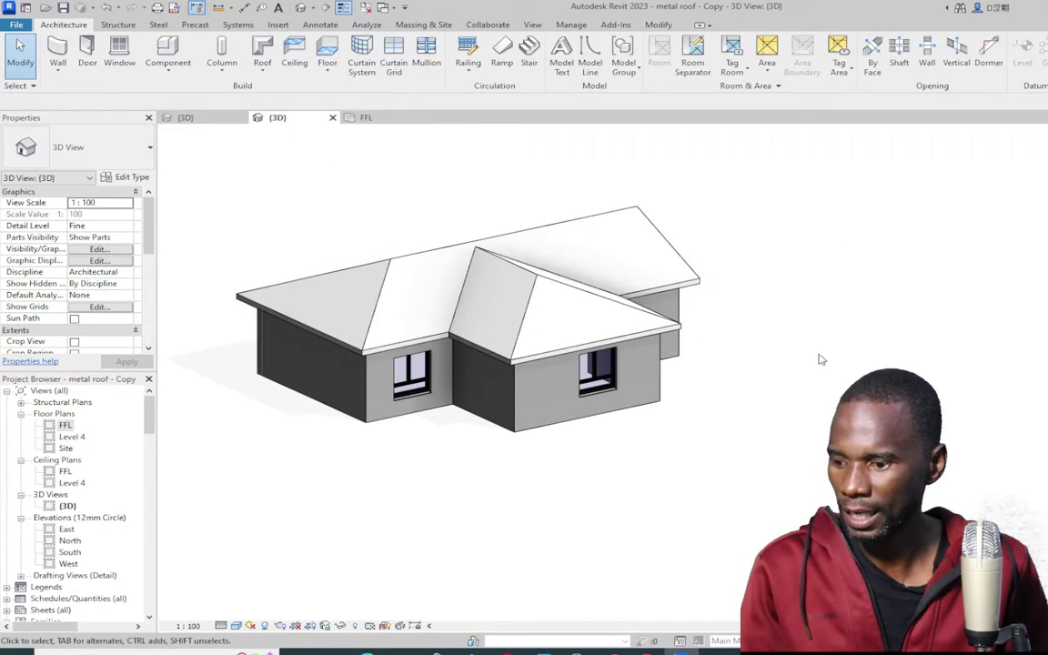
middle_click_drag(848, 325, 566, 299, "shift")
scroll(556, 313, "up", 4)
scroll(580, 281, "down", 1)
middle_click_drag(940, 280, 645, 253, "shift")
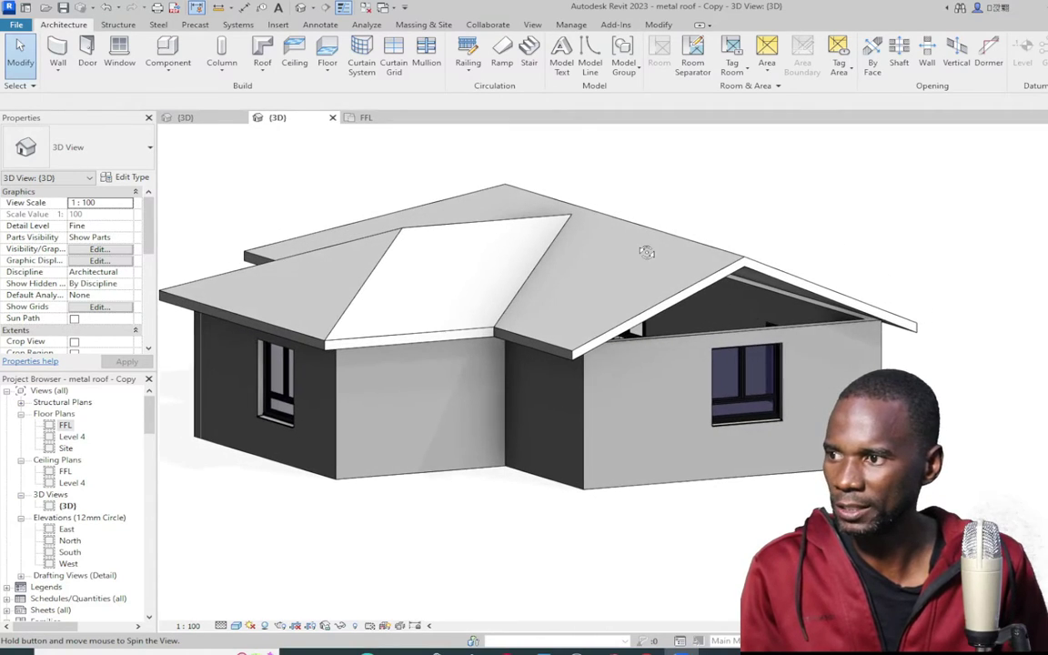
Attach the short exterior wall's top to the roof, then select the roof
left_click(835, 331)
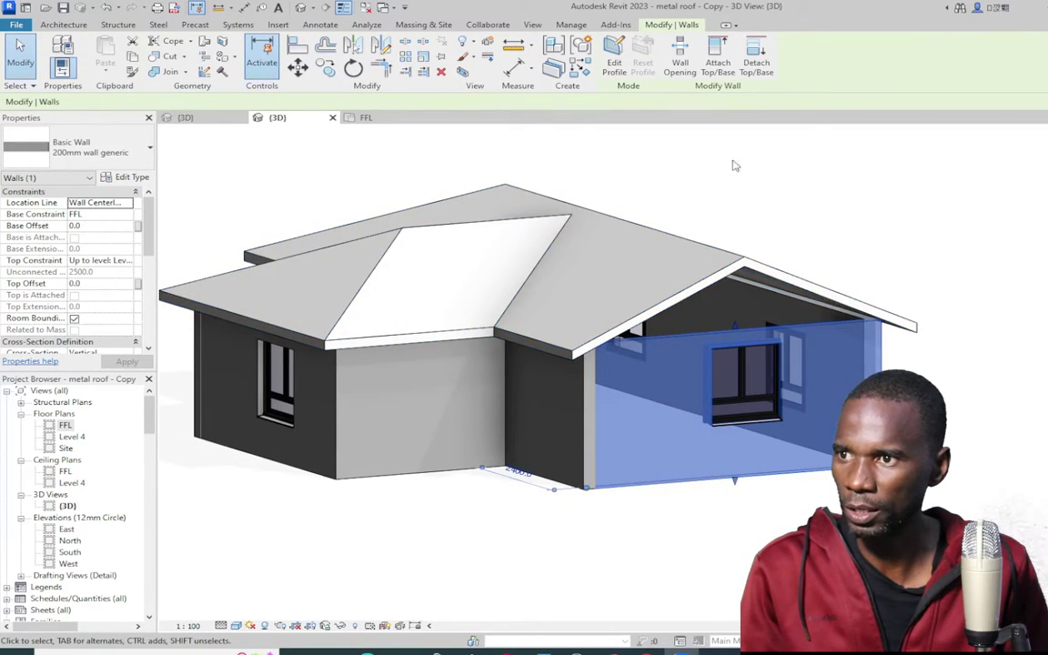
left_click(717, 62)
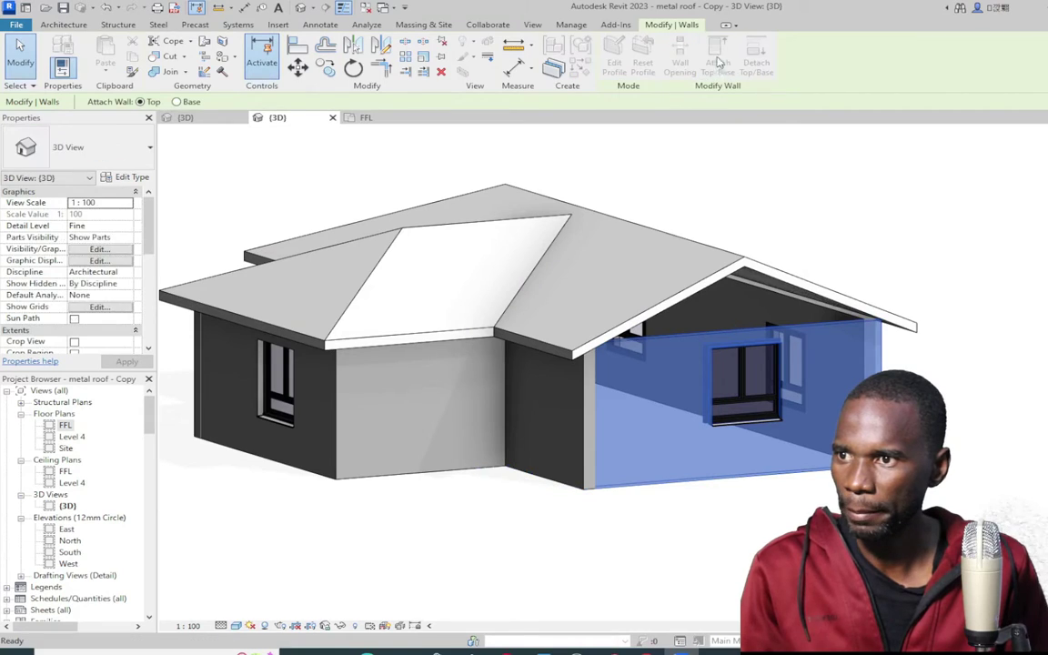
left_click(744, 262)
left_click(834, 226)
middle_click_drag(835, 226, 491, 190, "shift")
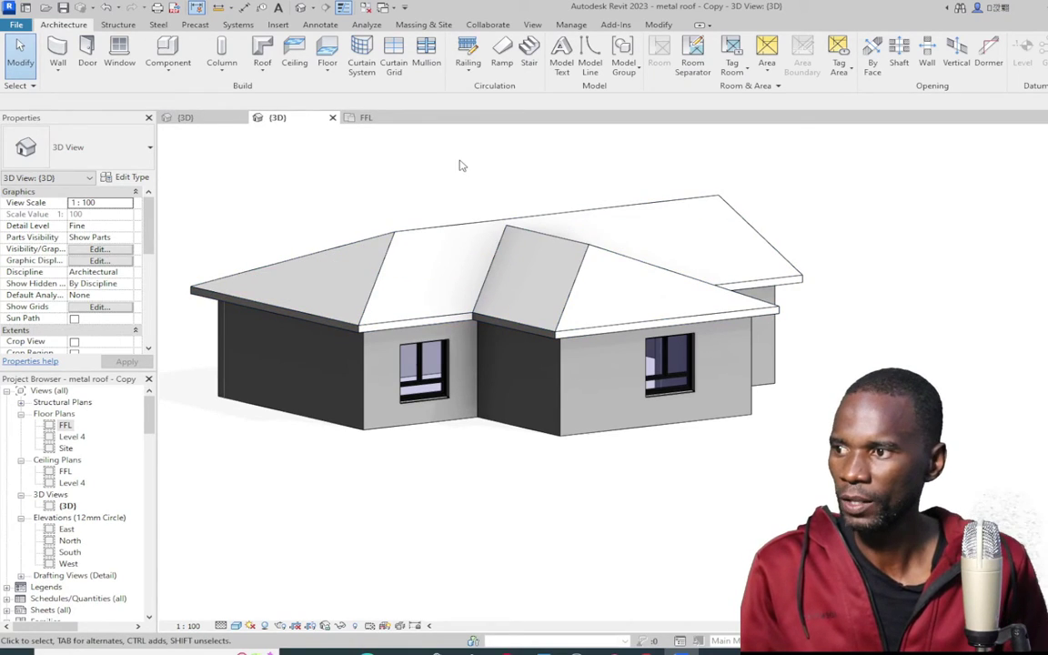
left_click(427, 228)
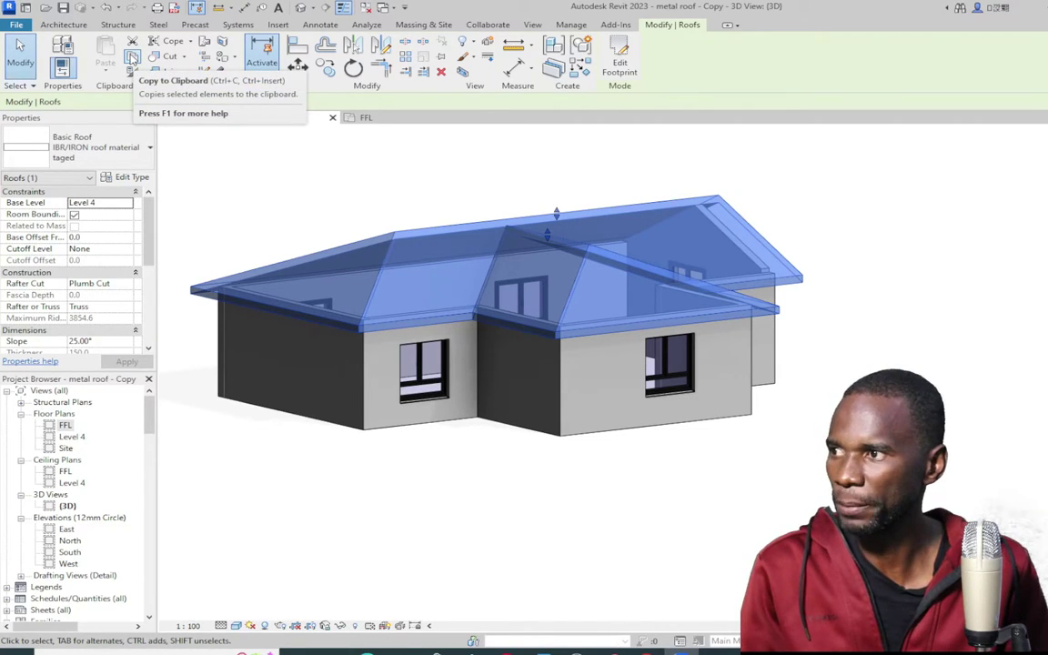
Paste an aligned copy of the roof in place and raise it with a 150.0 base offset
left_click(132, 57)
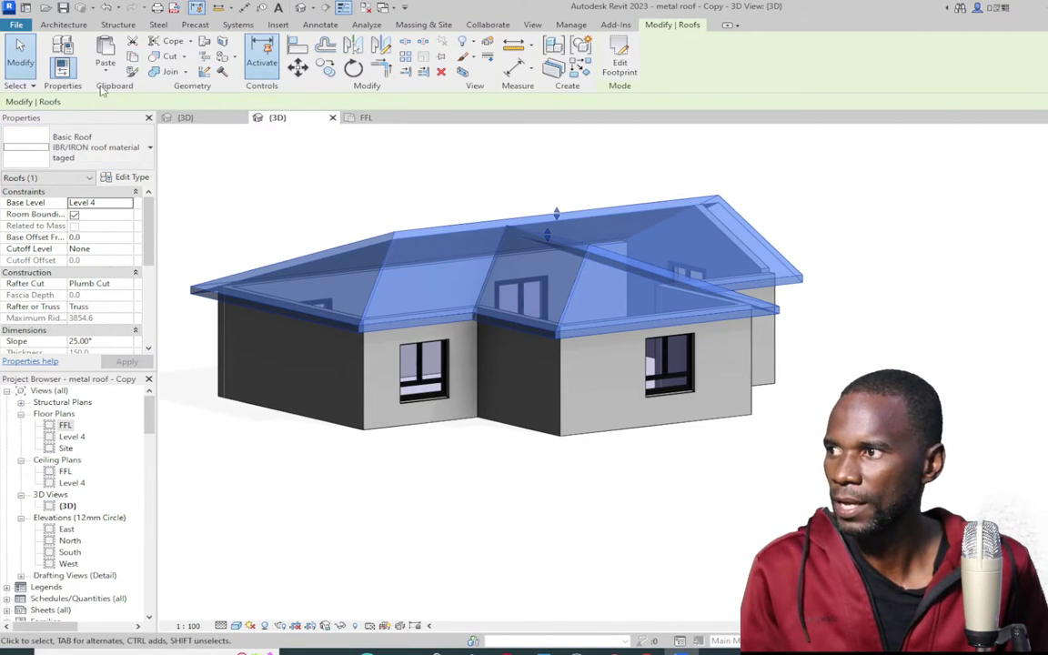
left_click(104, 73)
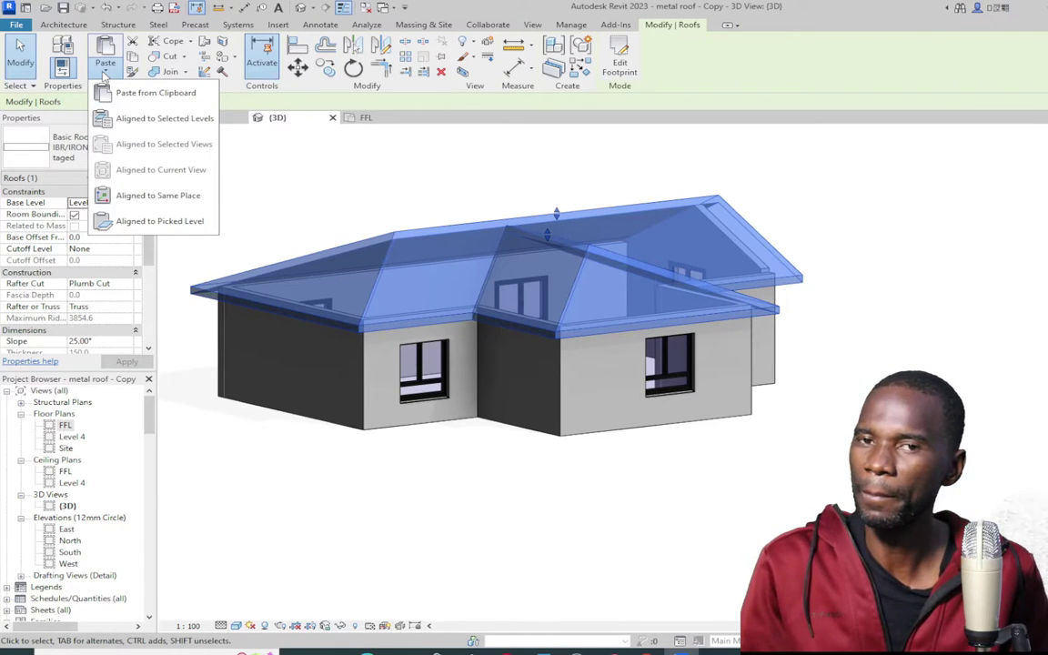
left_click(155, 195)
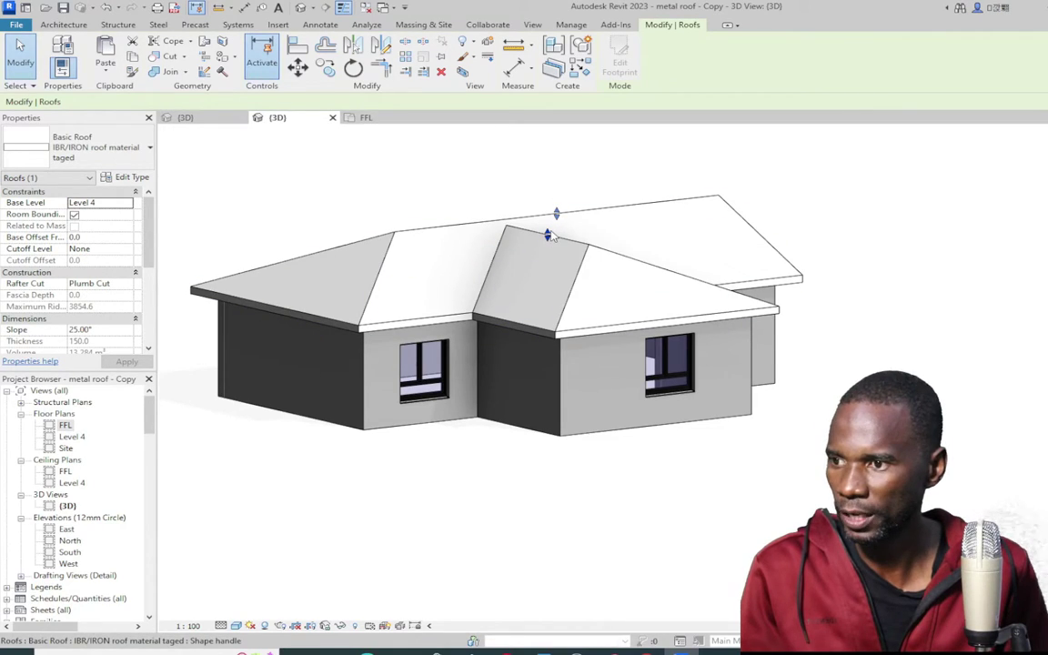
left_click(94, 237)
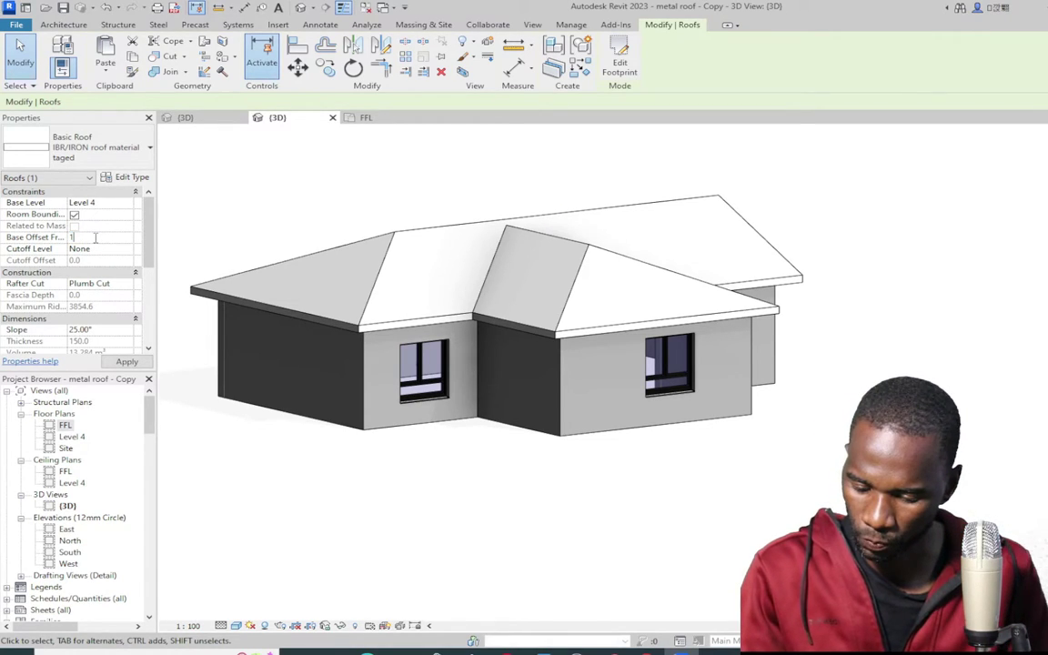
key("Return")
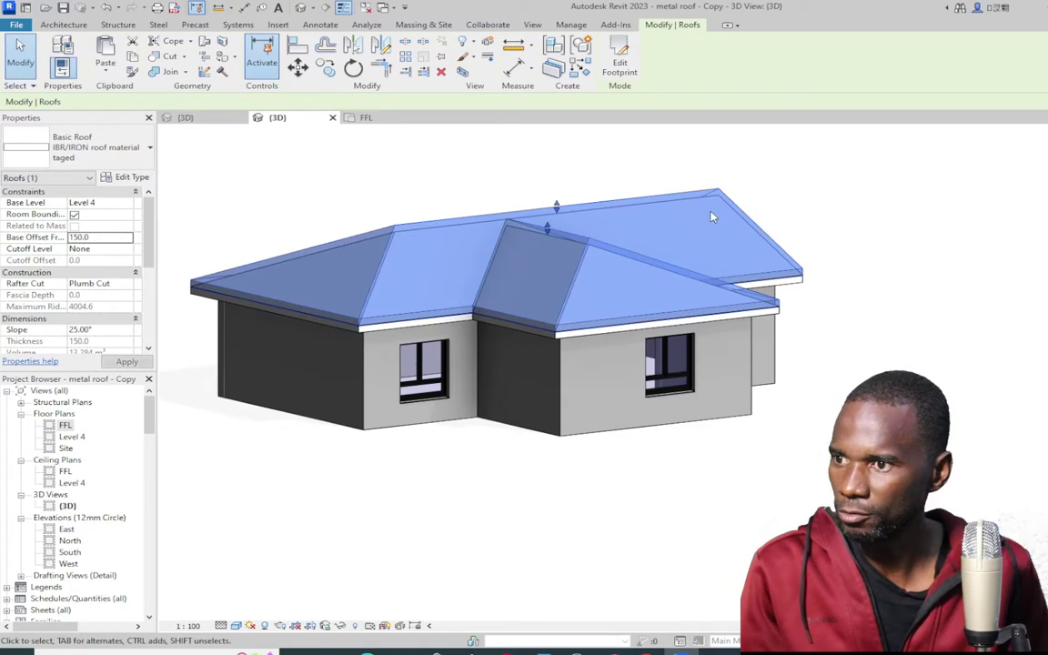
left_click(791, 351)
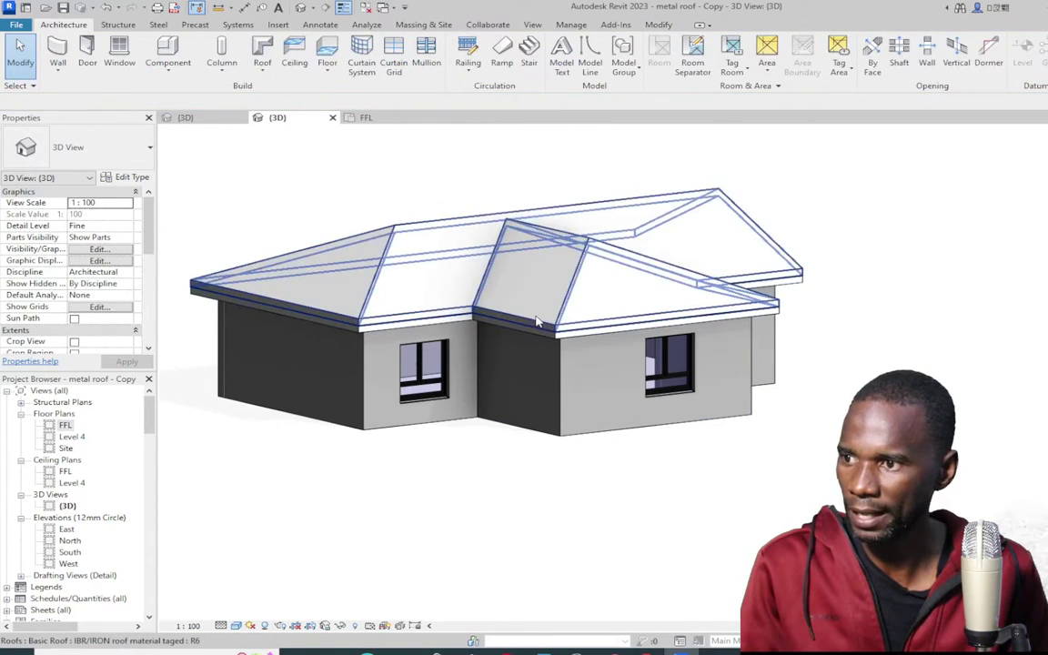
scroll(736, 352, "up", 1)
scroll(724, 215, "up", 1)
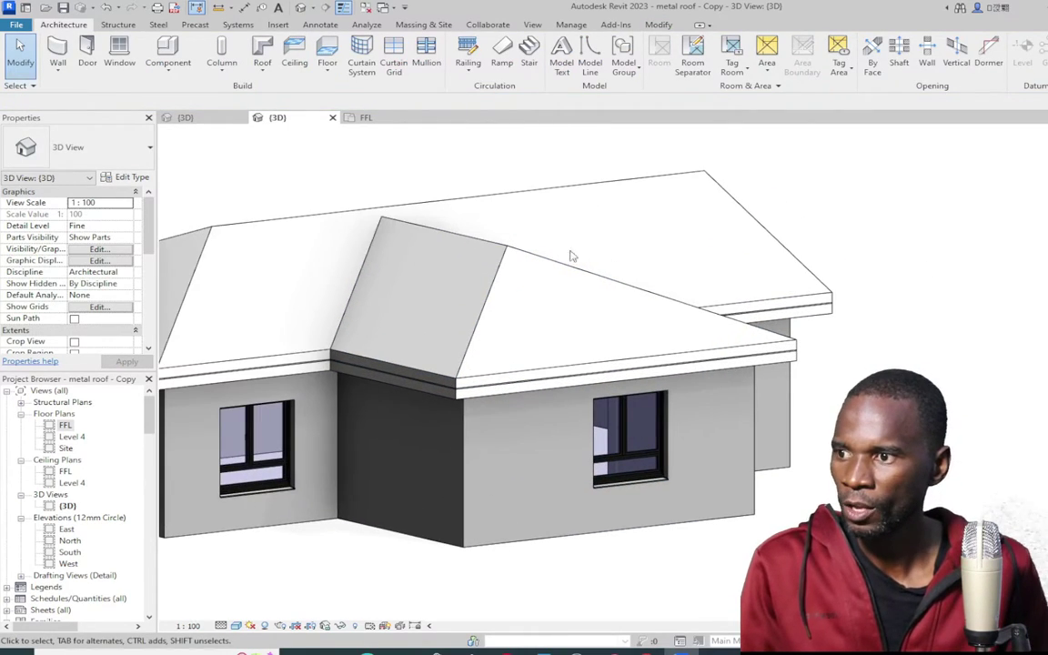
left_click(512, 256)
scroll(512, 256, "down", 1)
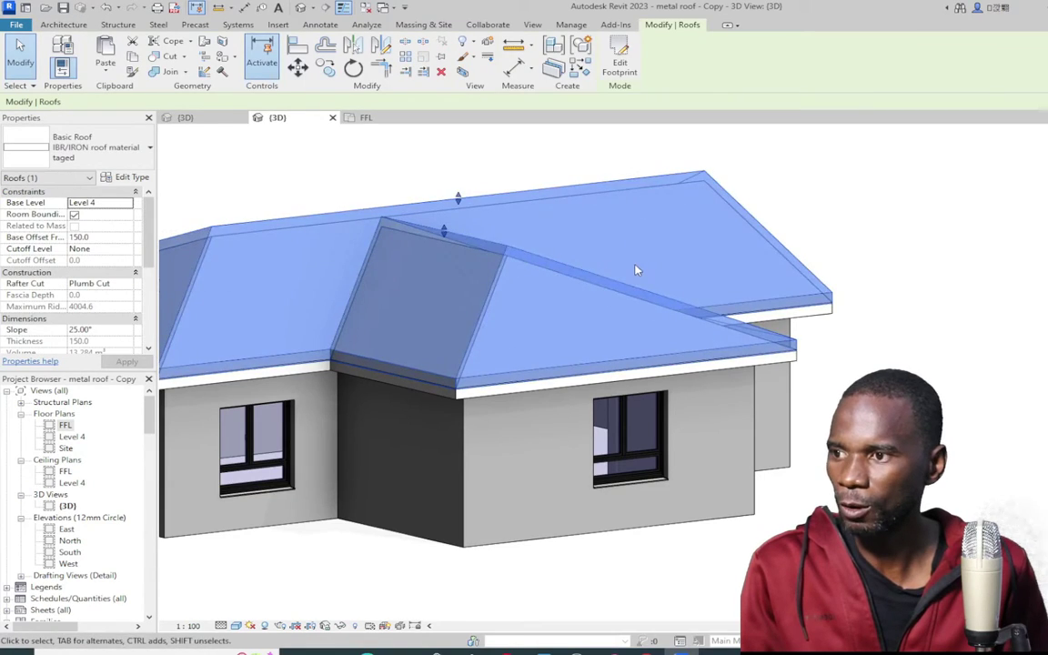
Change the raised roof copy to the Sloped Glazing type
left_click(149, 147)
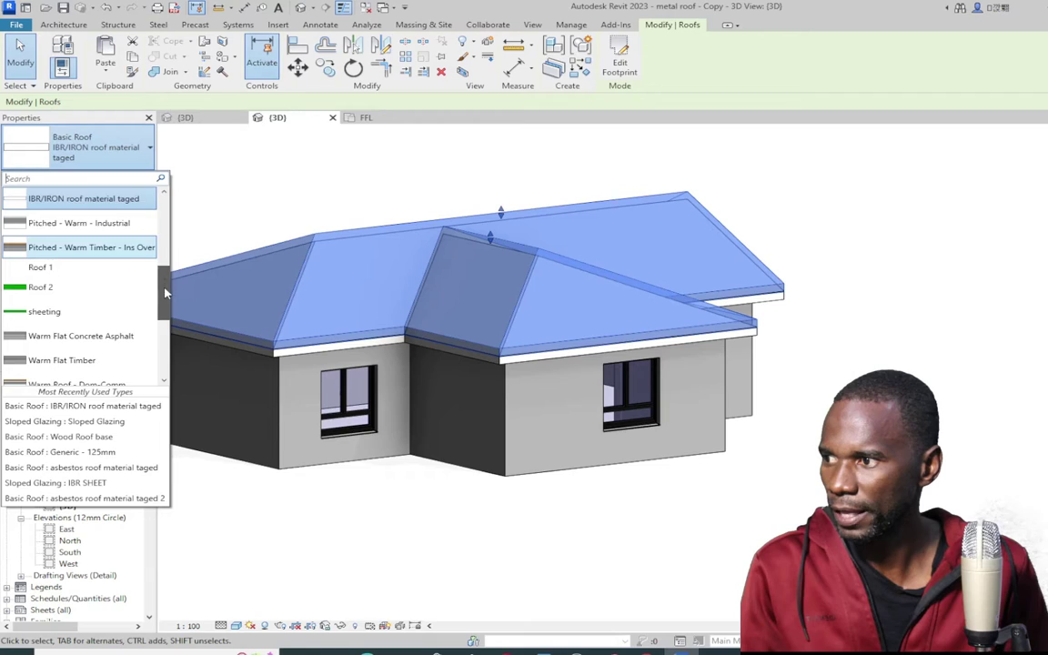
scroll(165, 289, "down", 3)
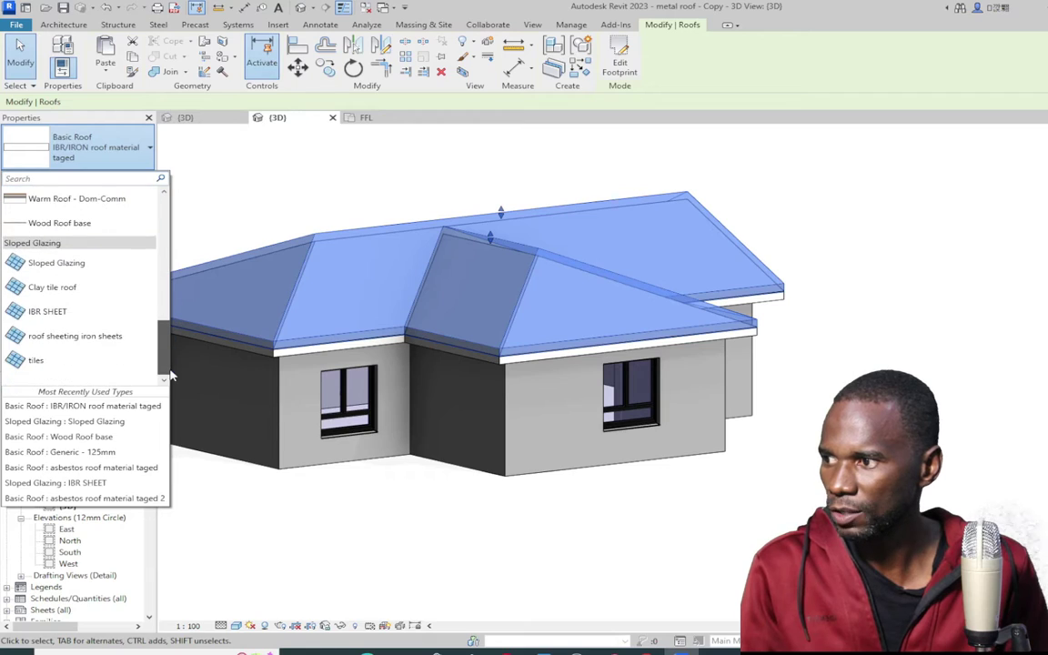
left_click(53, 269)
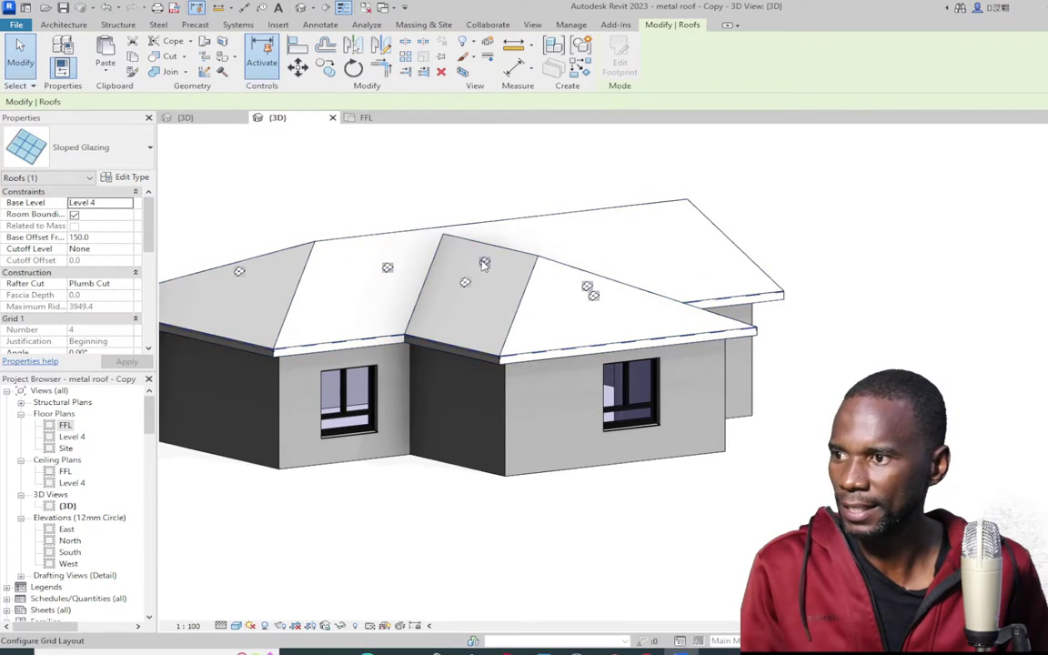
left_click(879, 241)
scroll(872, 264, "down", 1)
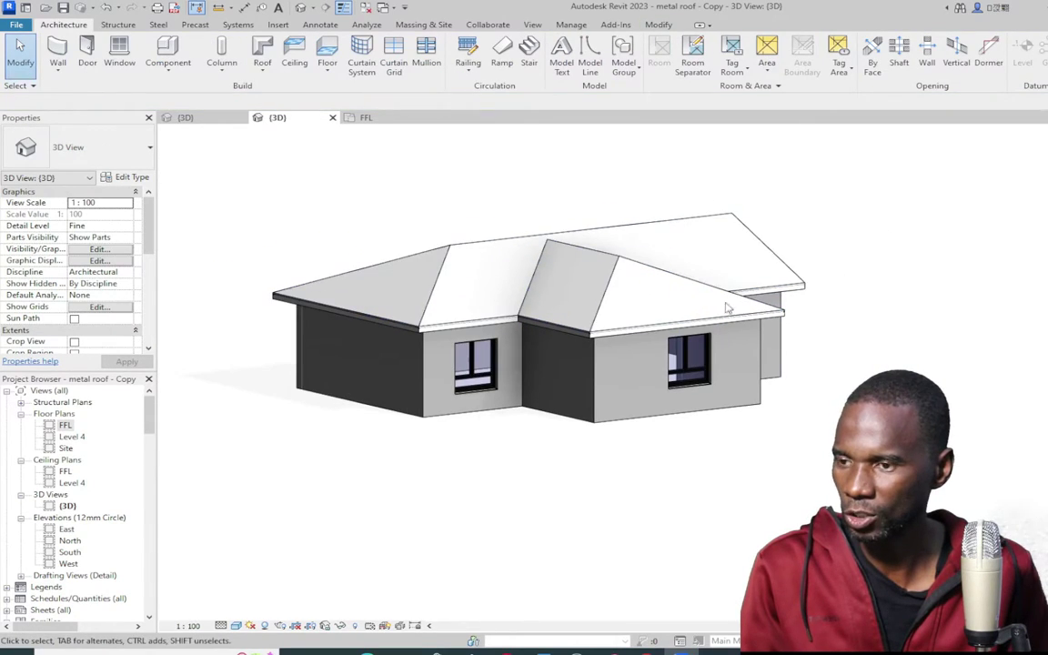
scroll(619, 290, "up", 2)
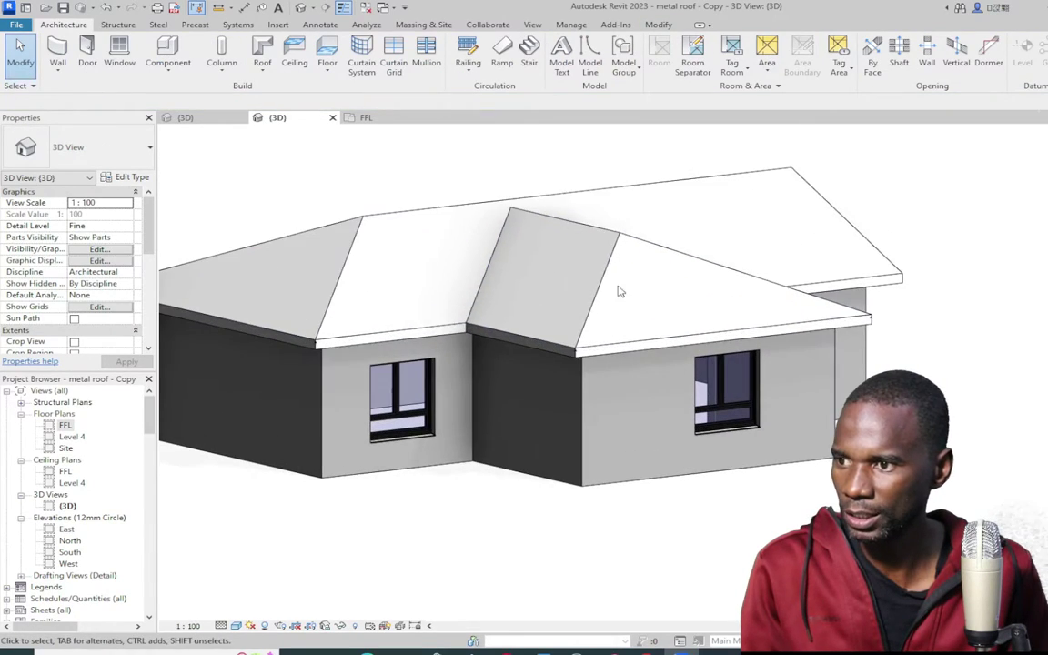
Reselect the Sloped Glazing roof and open its type properties
left_click(703, 186)
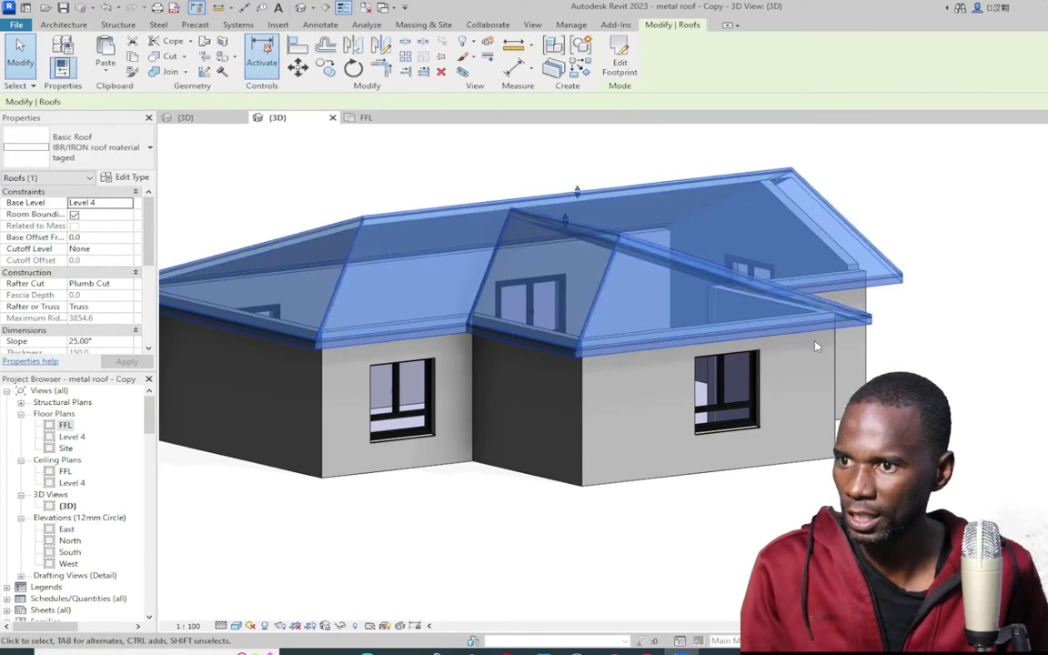
key("Escape")
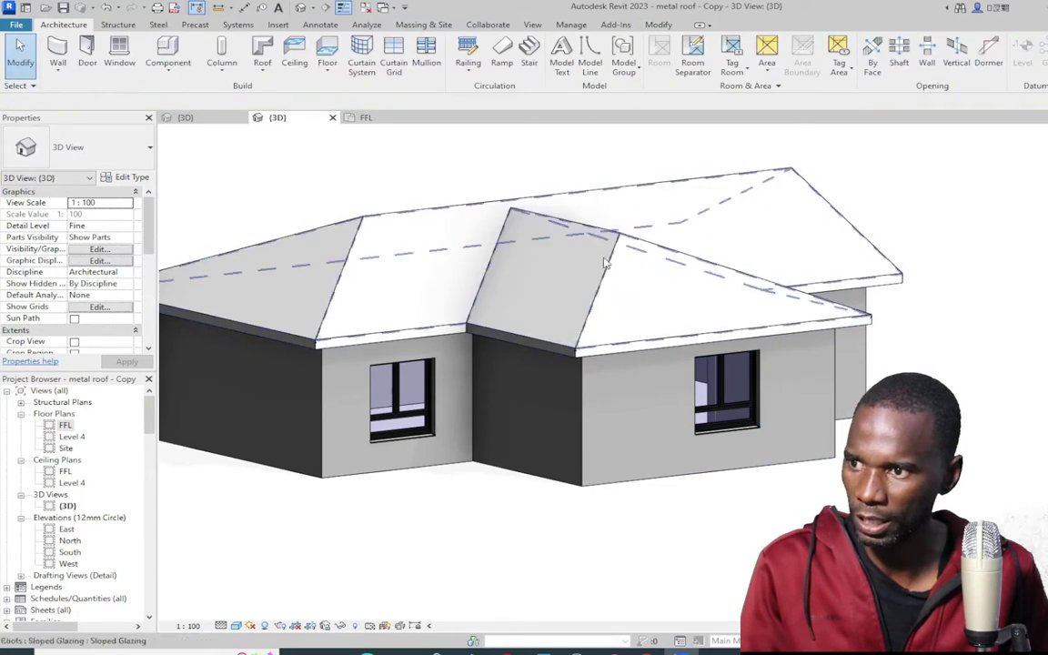
scroll(382, 355, "up", 3)
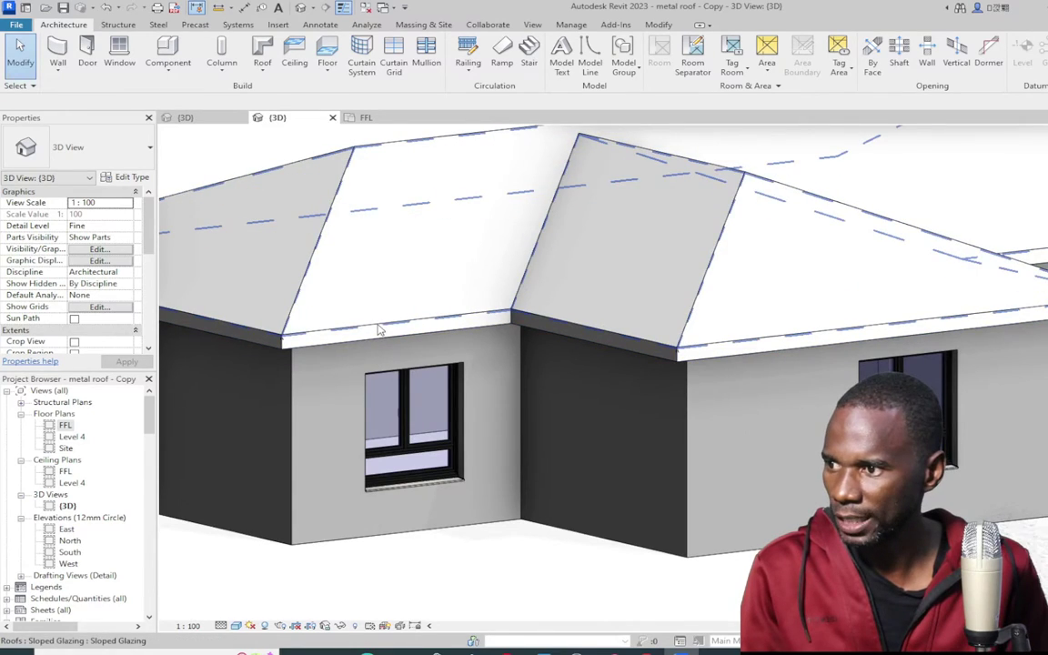
left_click(381, 328)
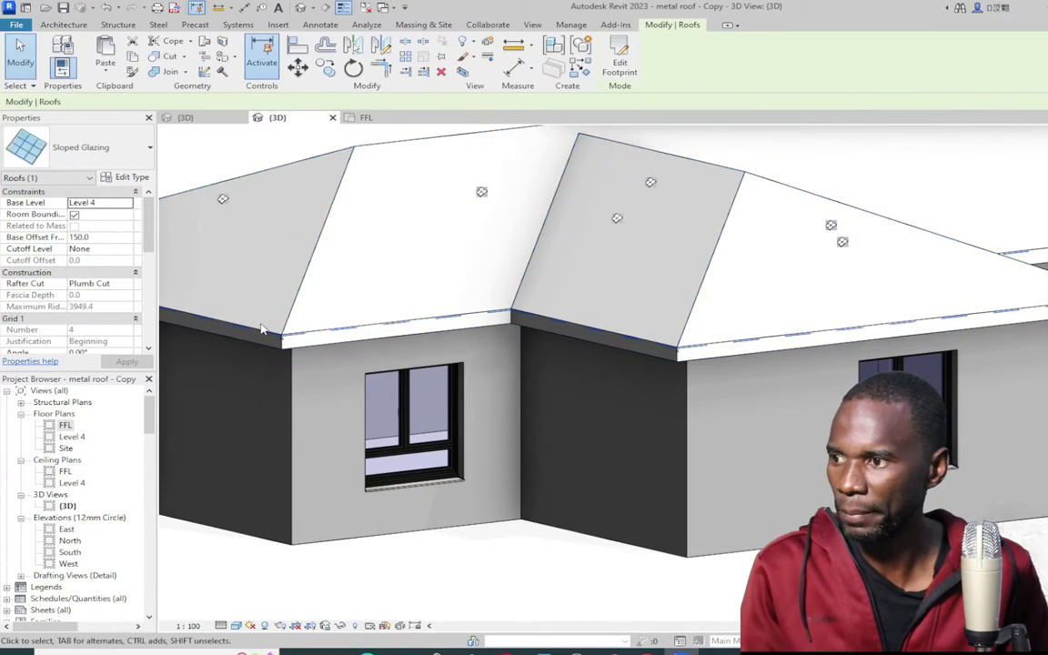
scroll(381, 327, "down", 3)
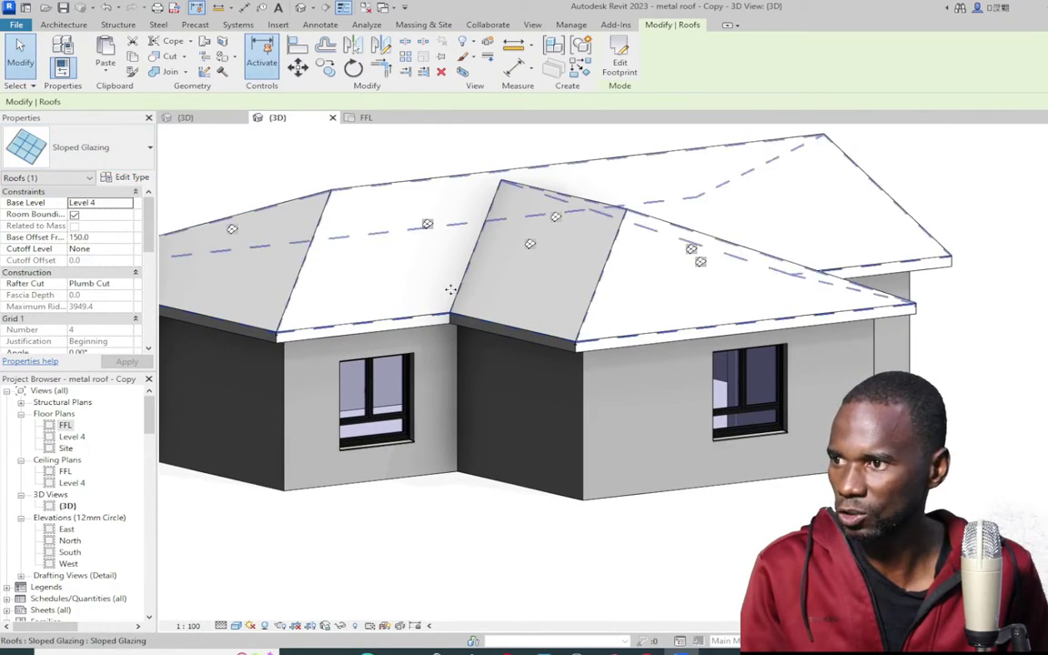
scroll(515, 224, "down", 1)
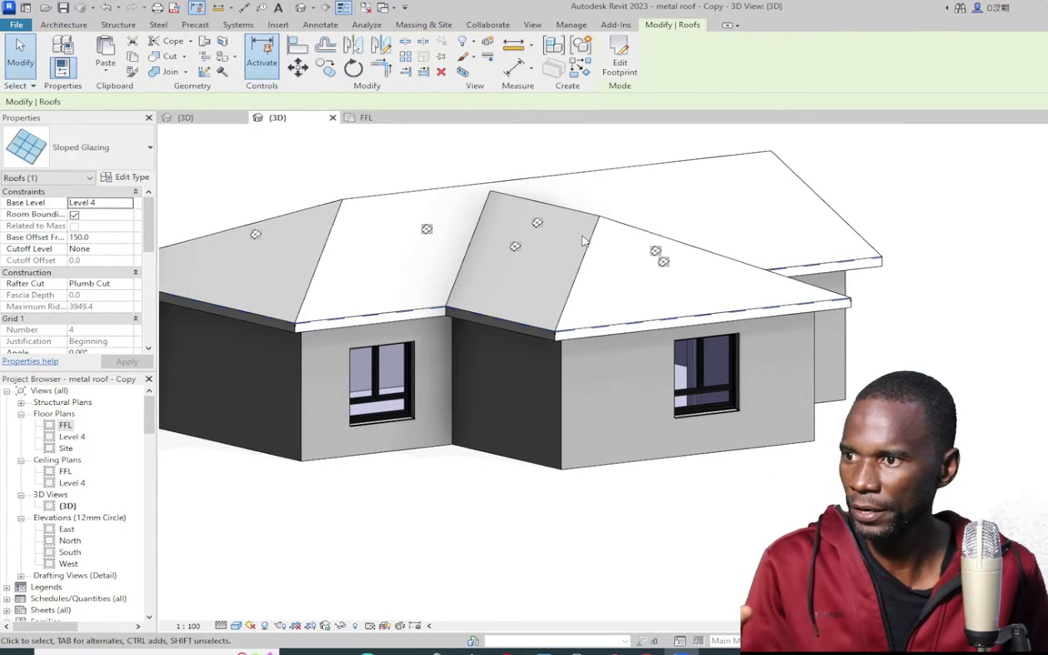
left_click(128, 176)
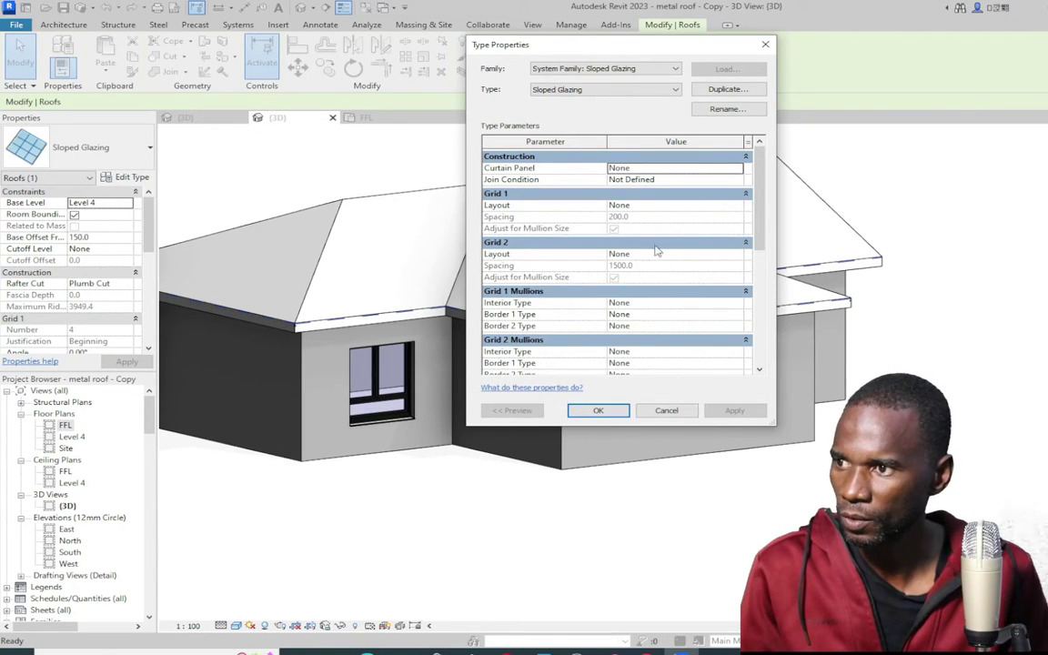
Set Grid 1 to Fixed Distance, 150 spacing, with Rectangular Mullion : 30mm Square interiors, and apply
left_click(736, 207)
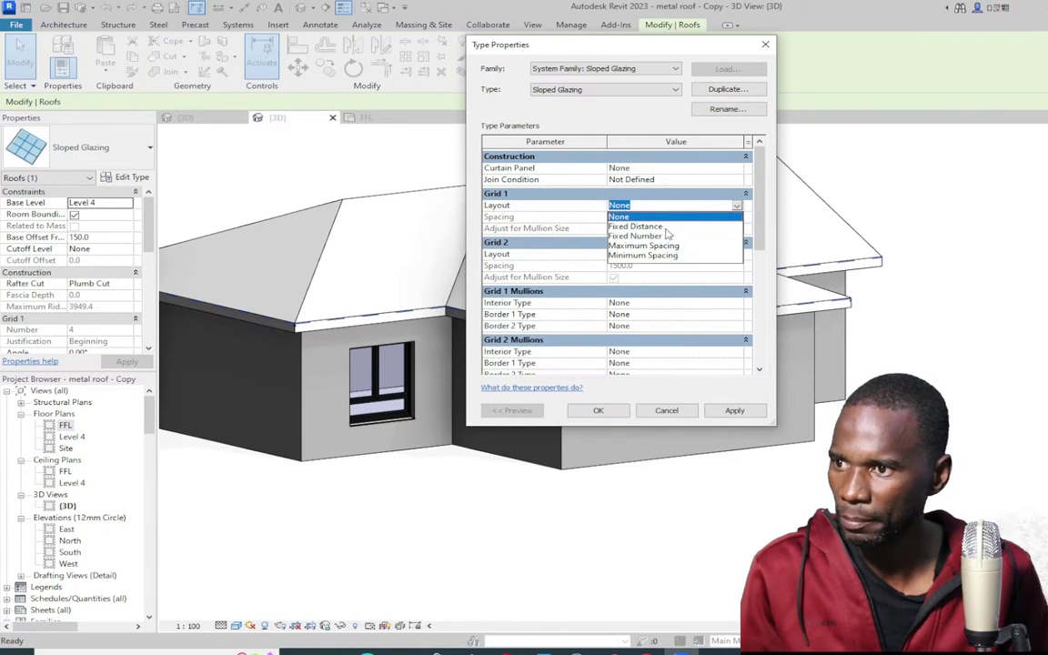
left_click(635, 226)
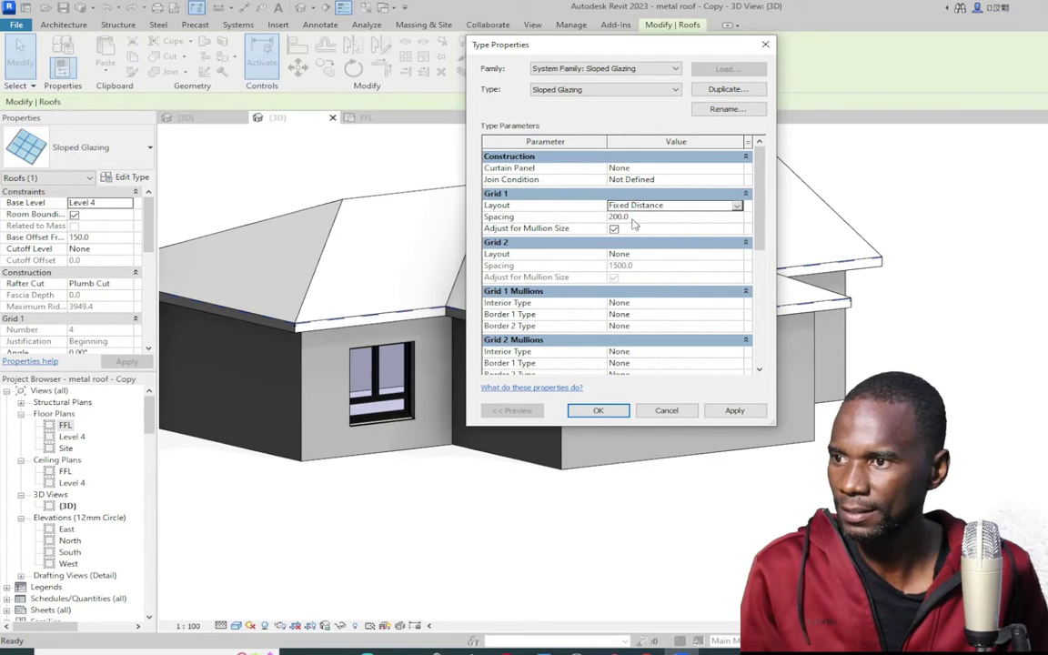
left_click(644, 216)
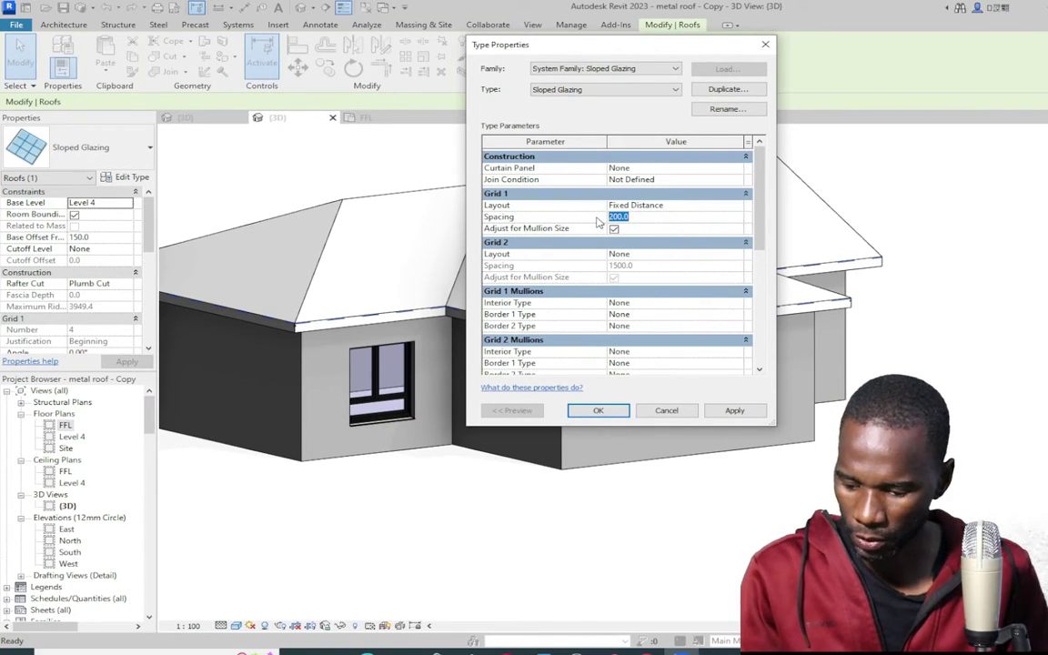
type("1")
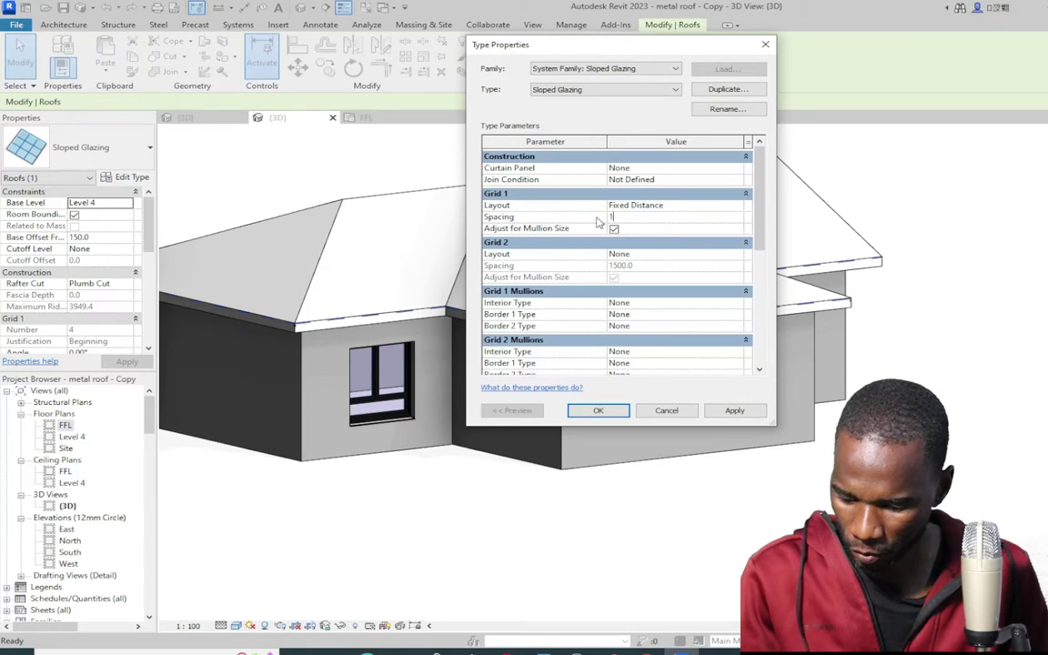
type("50")
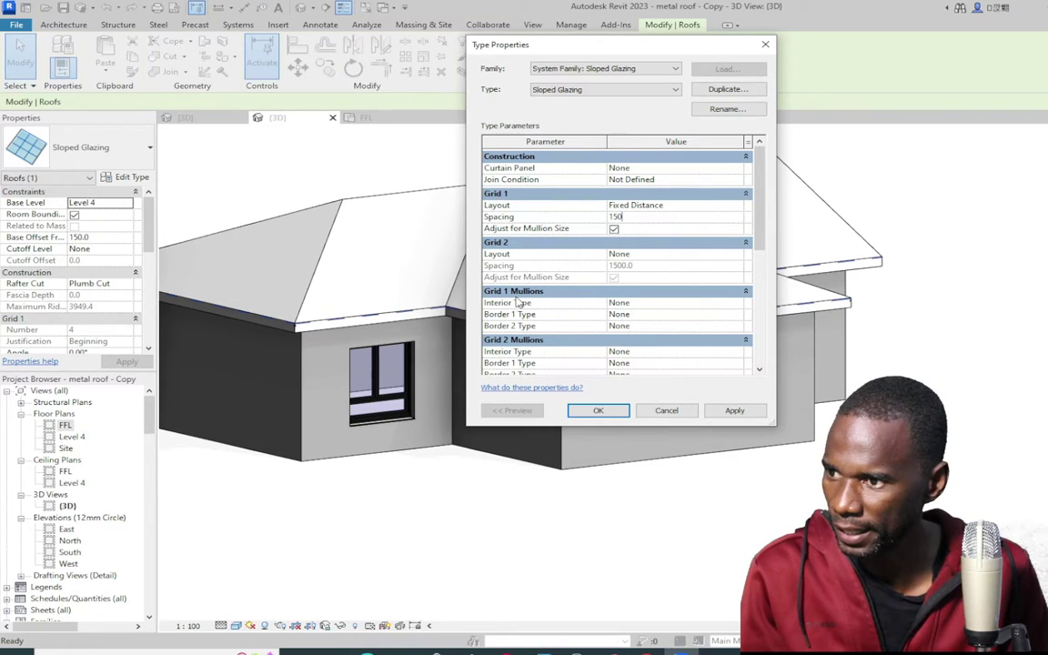
left_click(737, 306)
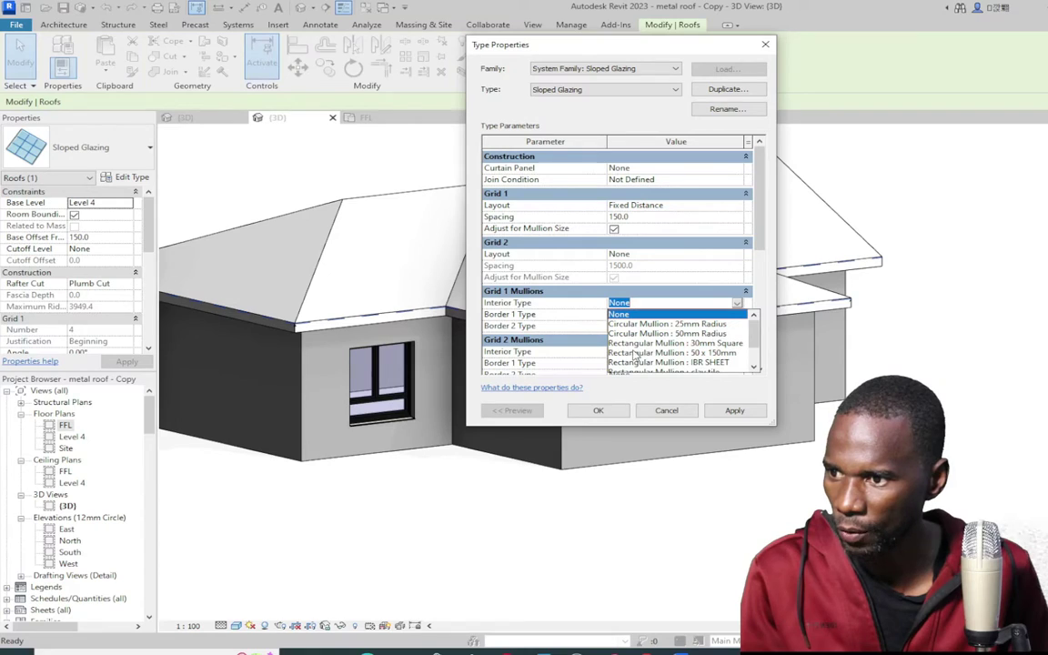
left_click(713, 343)
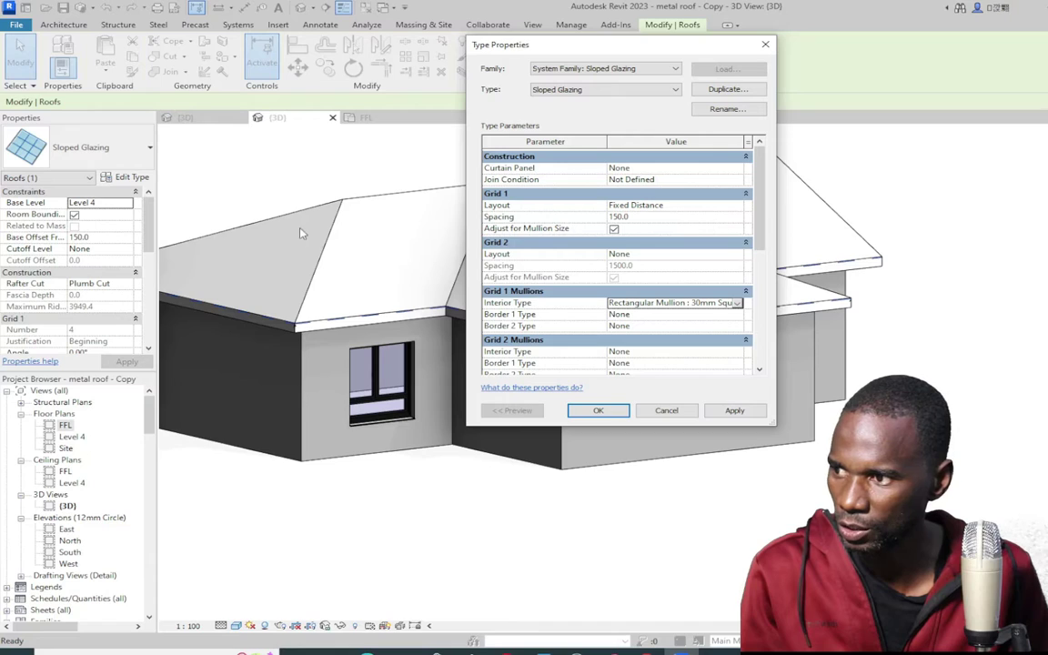
left_click(733, 412)
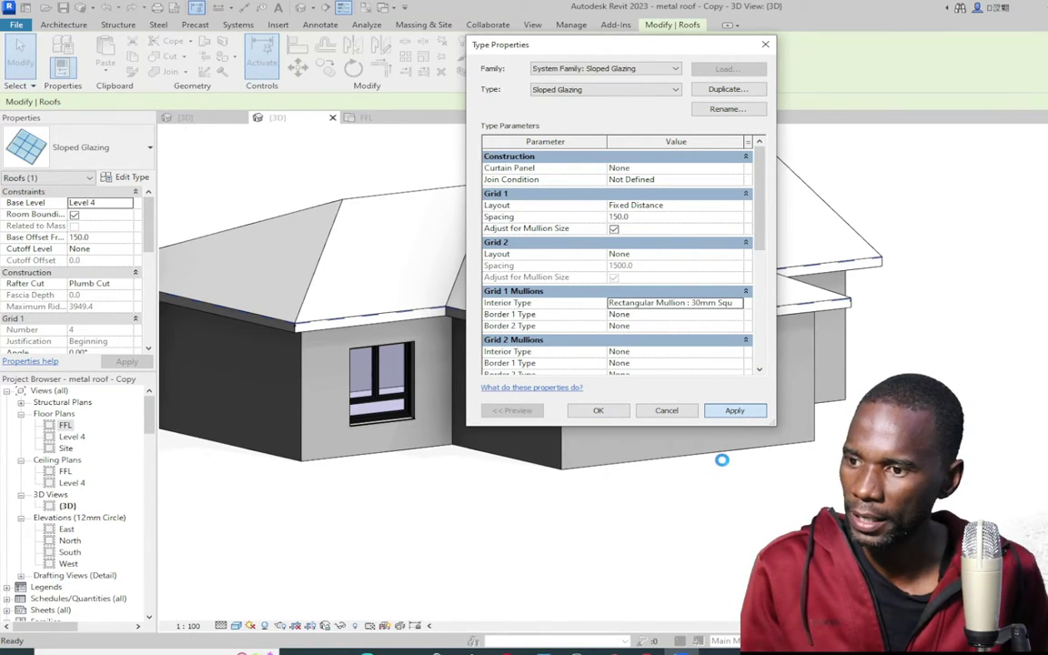
Close Type Properties, zoom in on the 150.0-spaced mullion ribs, and select the roof
left_click(585, 415)
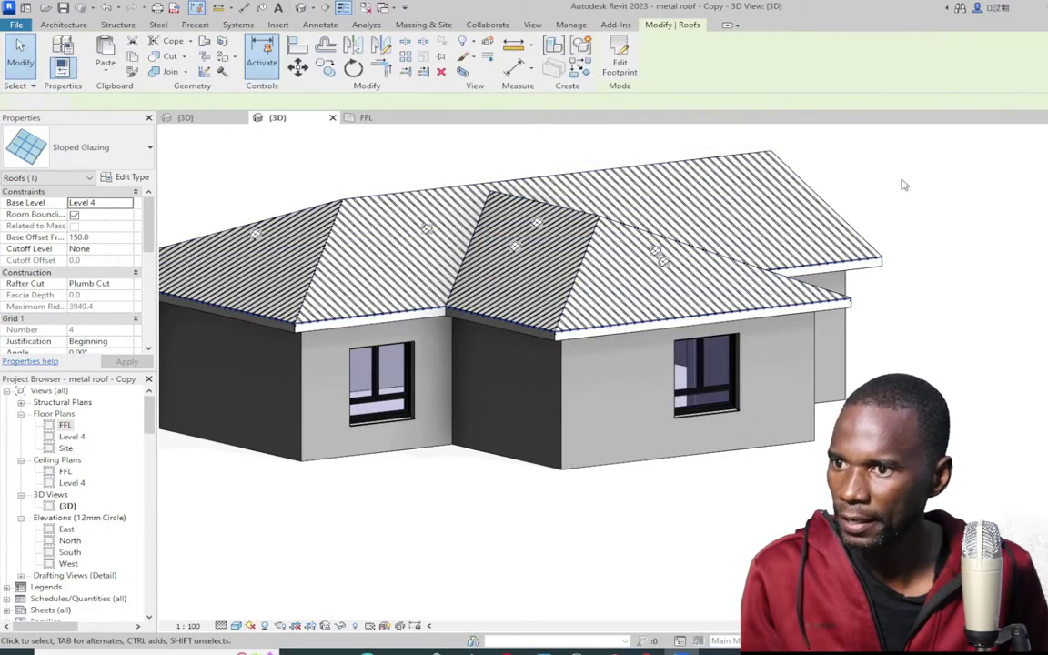
left_click(903, 184)
scroll(434, 438, "up", 6)
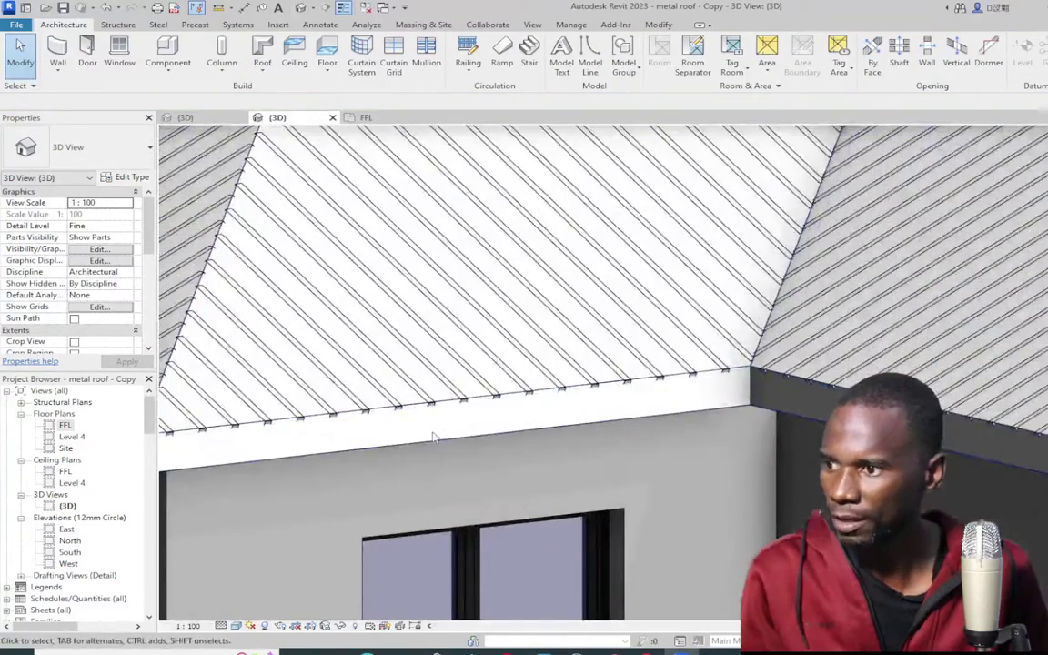
scroll(434, 438, "up", 3)
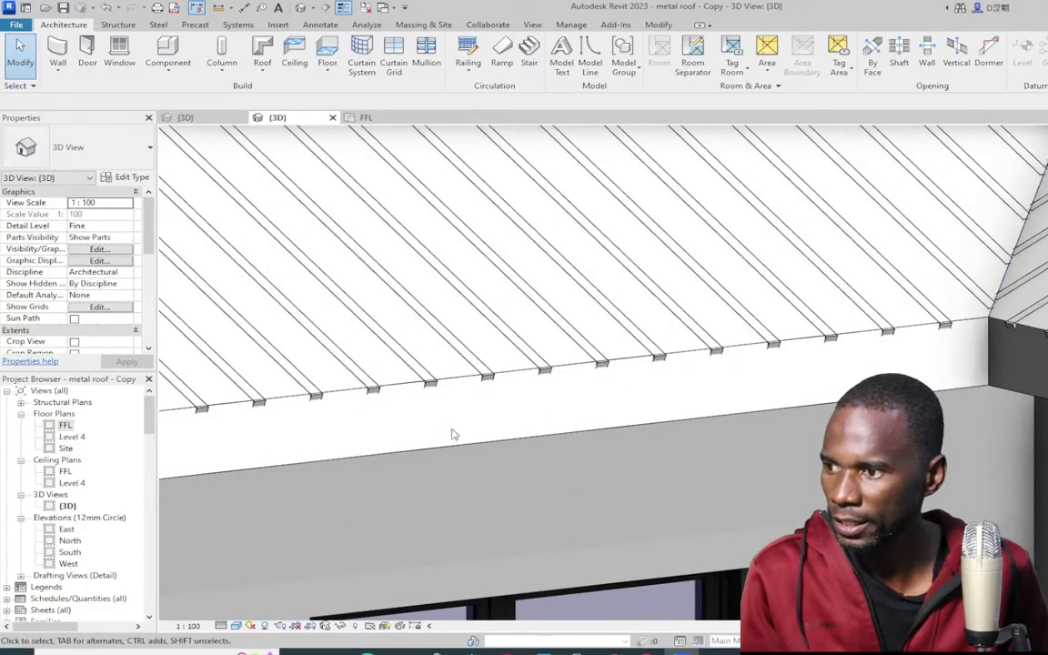
scroll(454, 437, "down", 6)
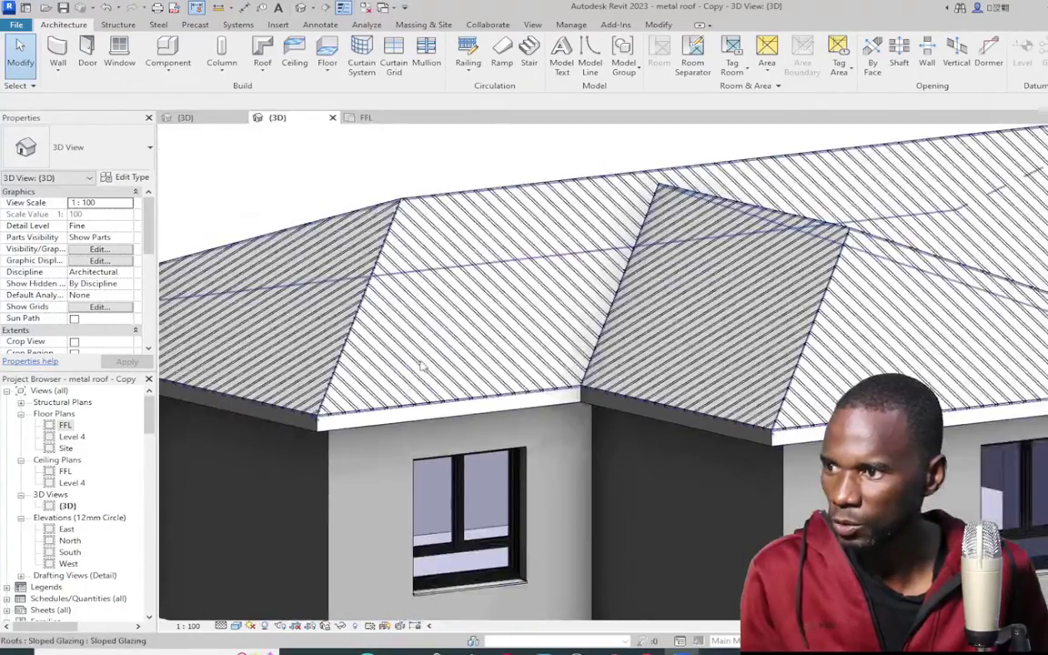
scroll(421, 366, "down", 3)
scroll(739, 351, "up", 6)
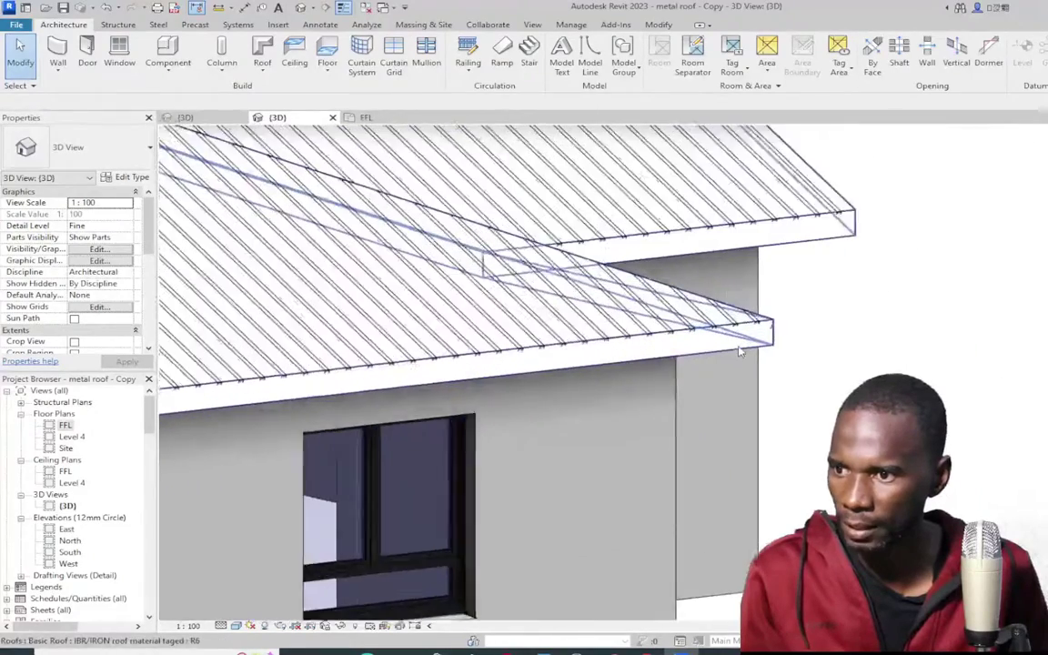
scroll(740, 351, "up", 1)
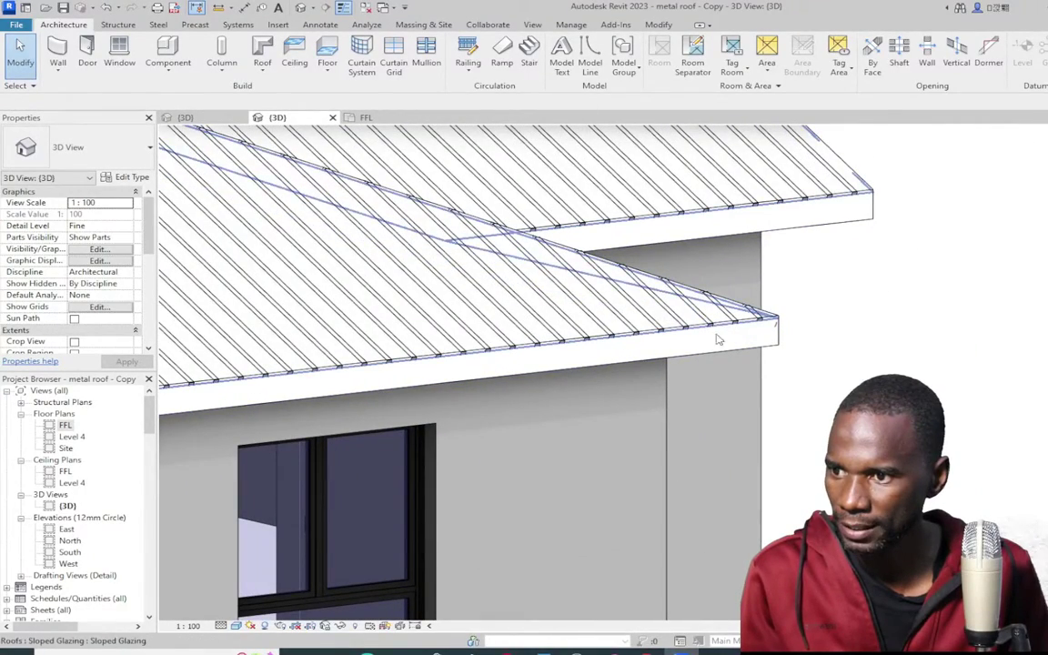
left_click(719, 334)
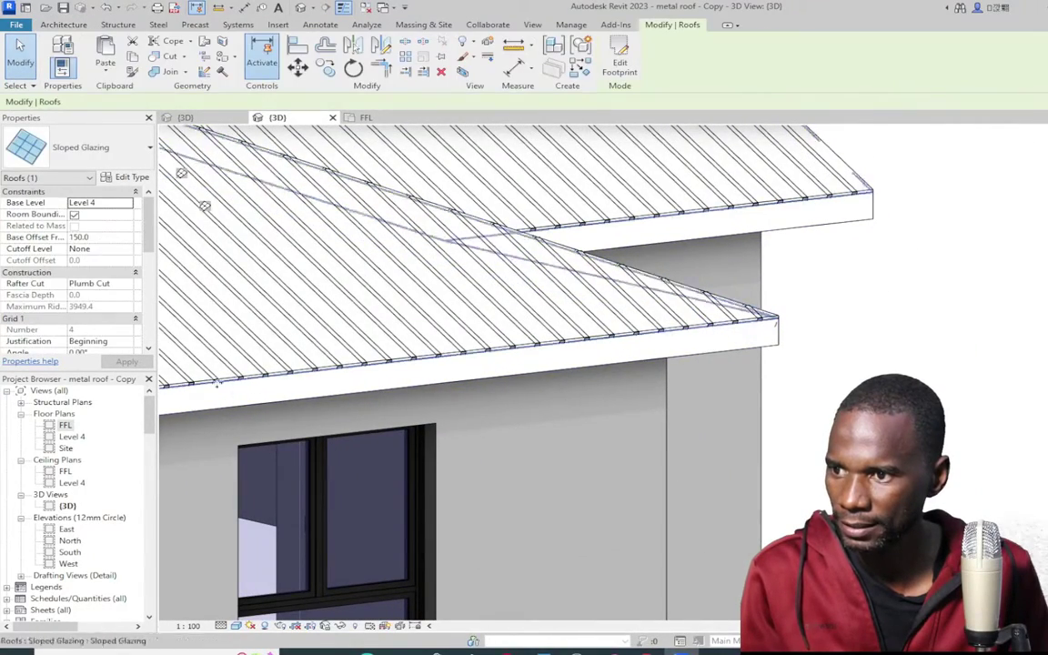
Raise the Sloped Glazing roof's Base Offset From Level from 150 to 180 and zoom in to check the ribs
left_click(101, 238)
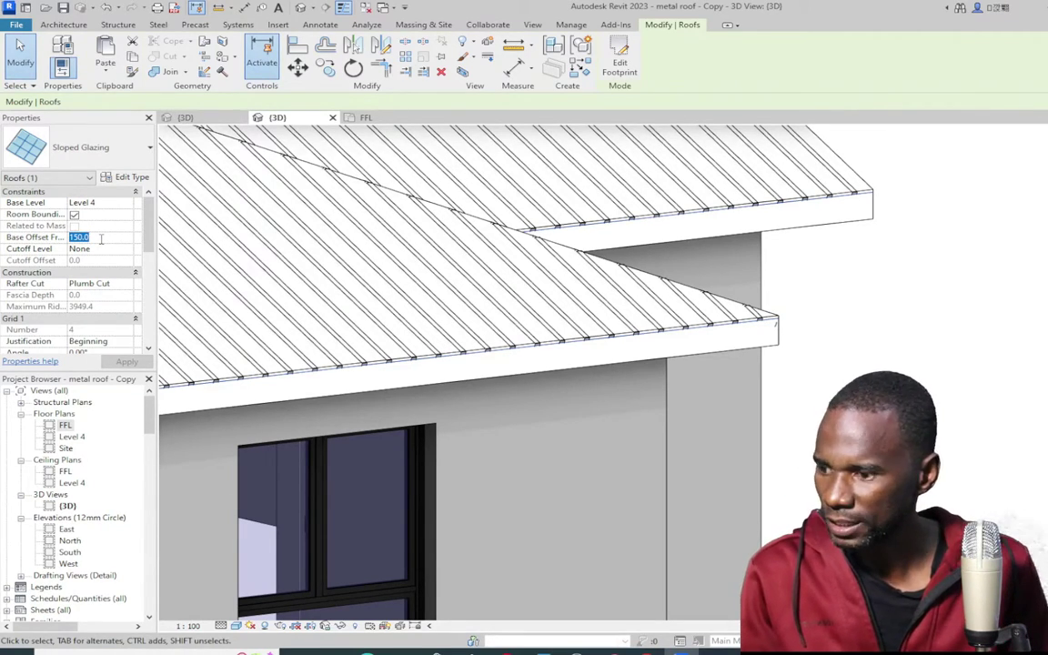
type("180")
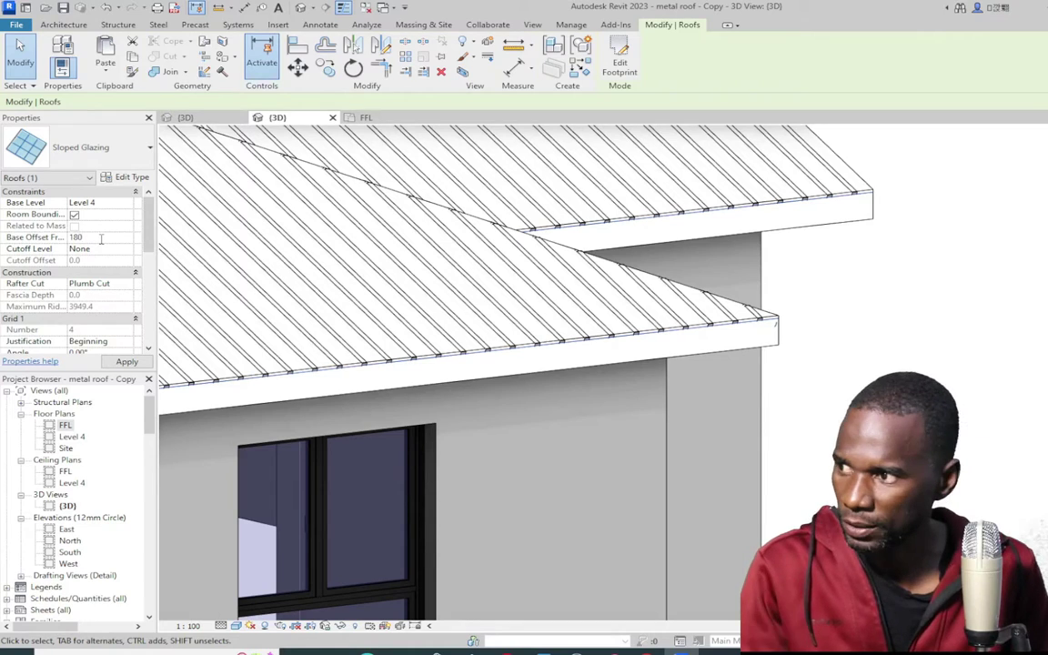
key("Return")
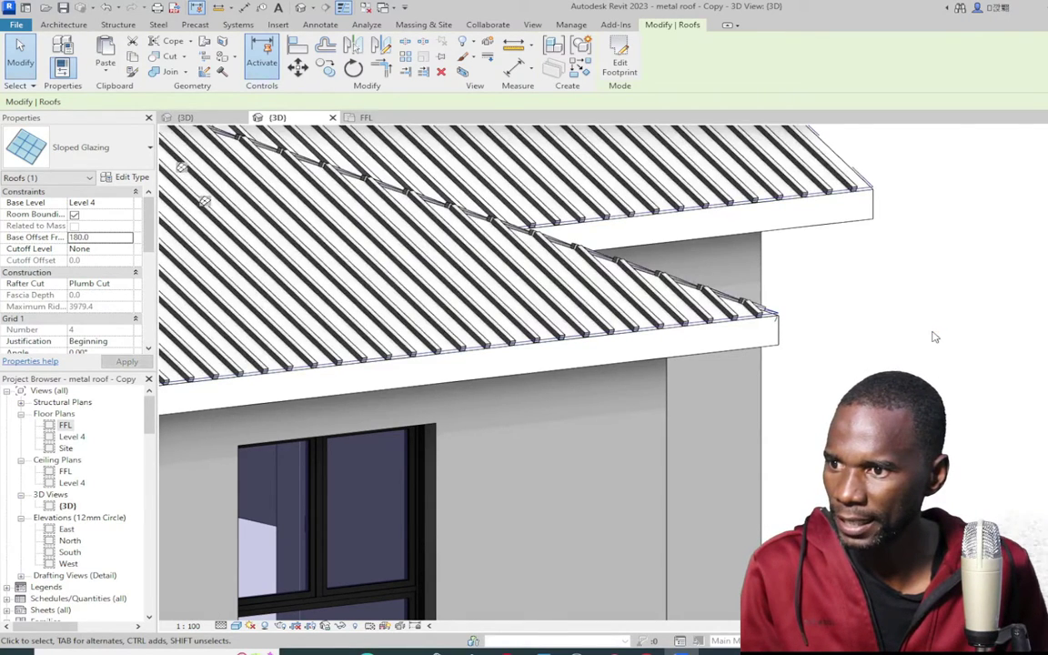
key("Escape")
scroll(862, 348, "down", 5)
middle_click_drag(545, 318, 455, 314, "shift")
scroll(418, 314, "up", 5)
scroll(418, 313, "up", 4)
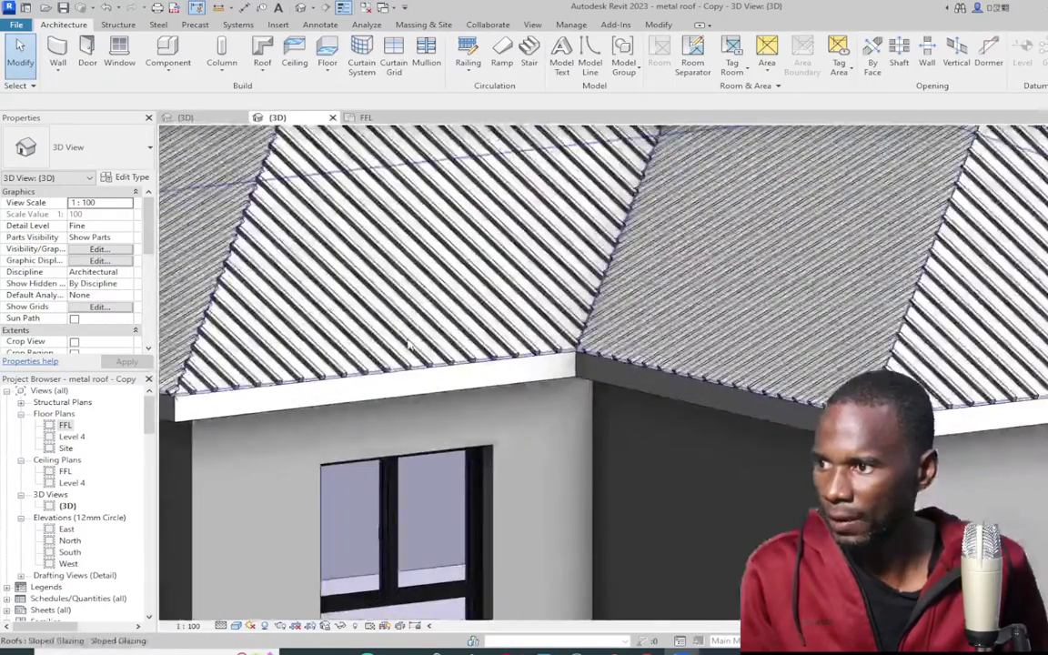
Change the Sloped Glazing type's Grid 1 spacing to 200.0 and confirm it
left_click(449, 384)
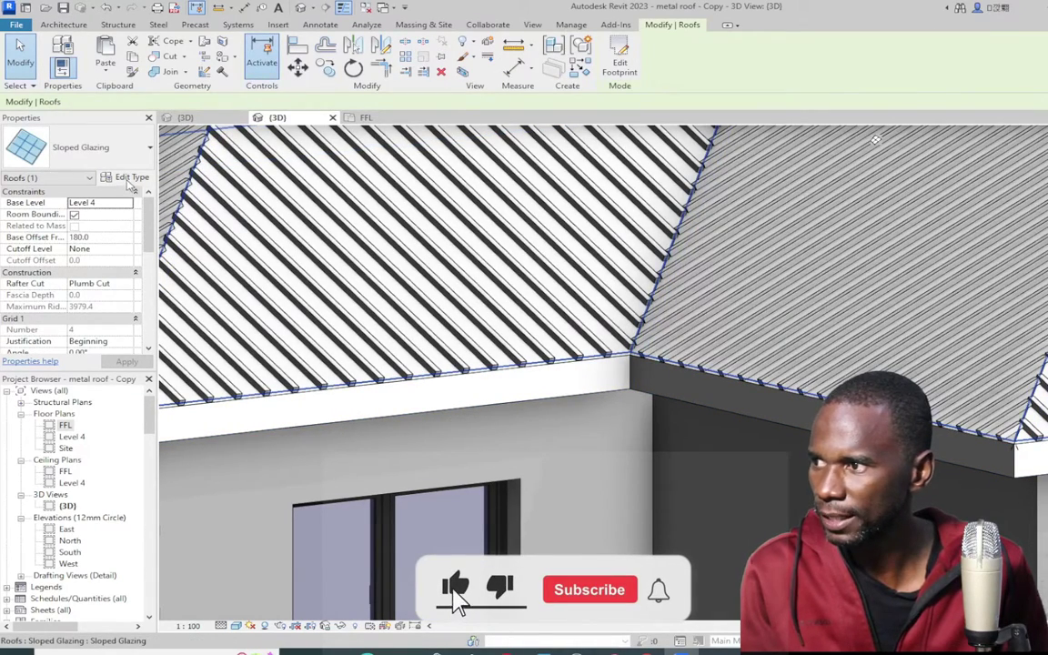
left_click(126, 178)
left_click(648, 219)
double_click(648, 219)
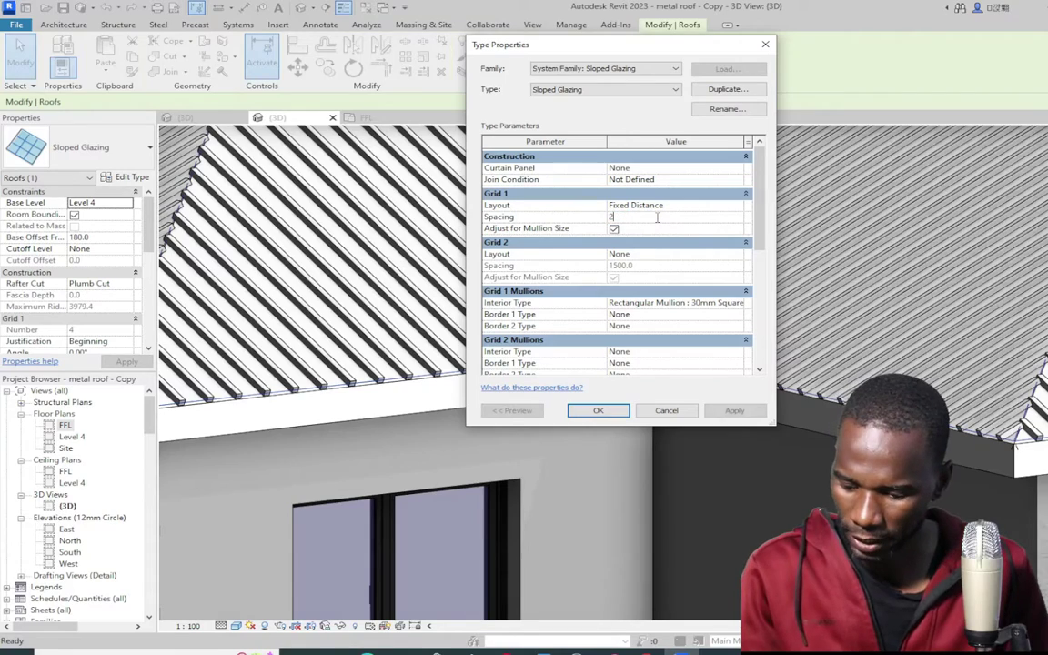
type("200")
left_click(731, 412)
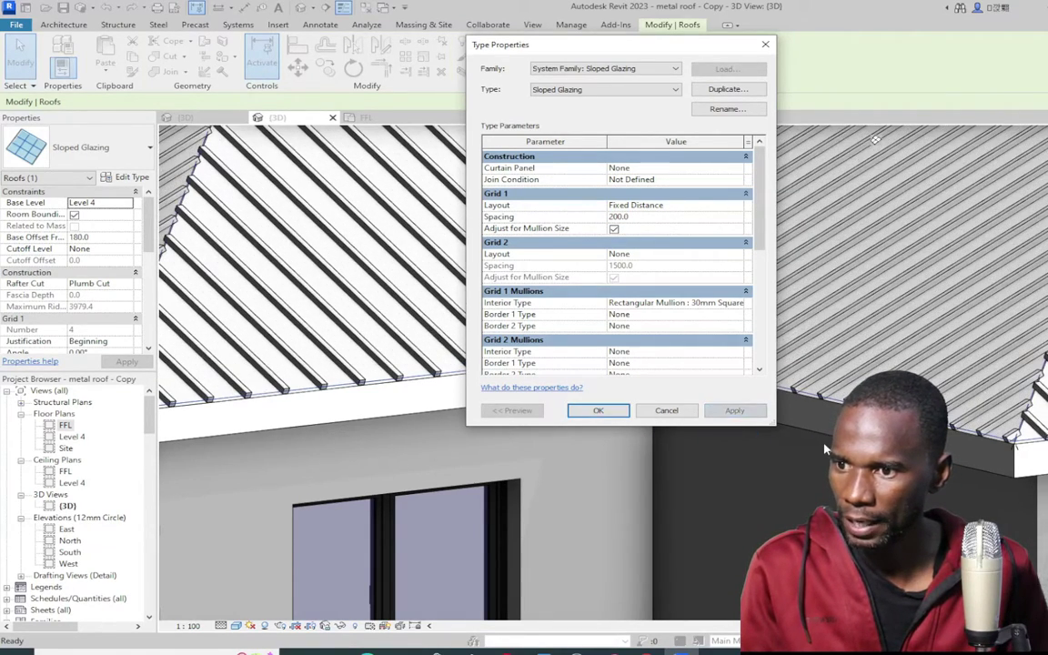
left_click(596, 411)
Orbit around the hip roof to inspect the eaves, then select the Sloped Glazing roof
scroll(875, 139, "down", 5)
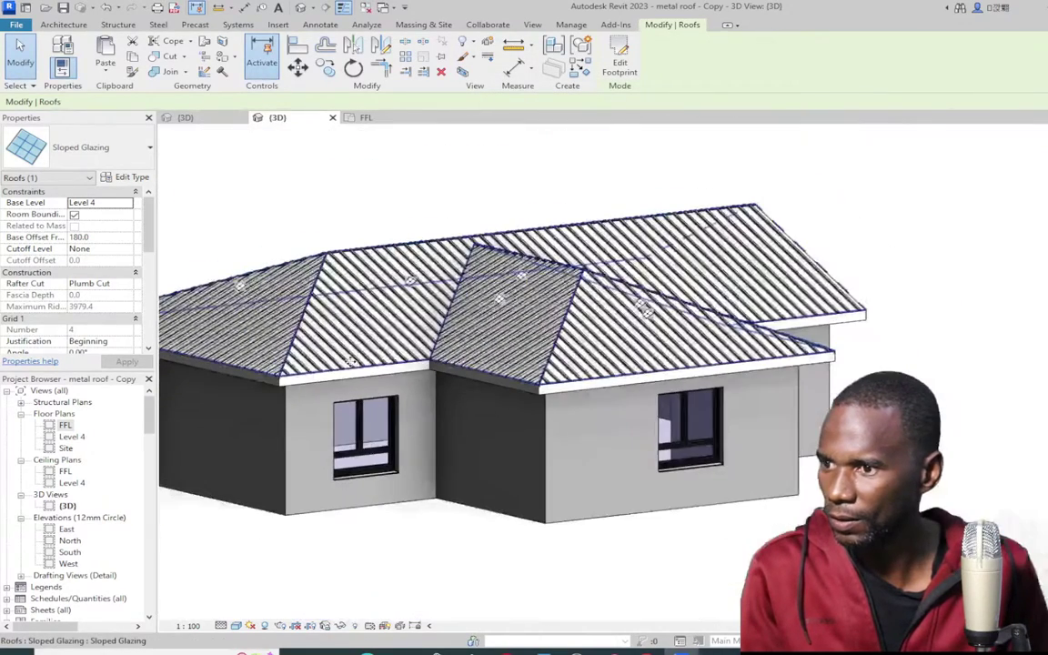
left_click(903, 199)
middle_click_drag(903, 248, 987, 277, "shift")
scroll(755, 373, "up", 4)
scroll(755, 369, "up", 2)
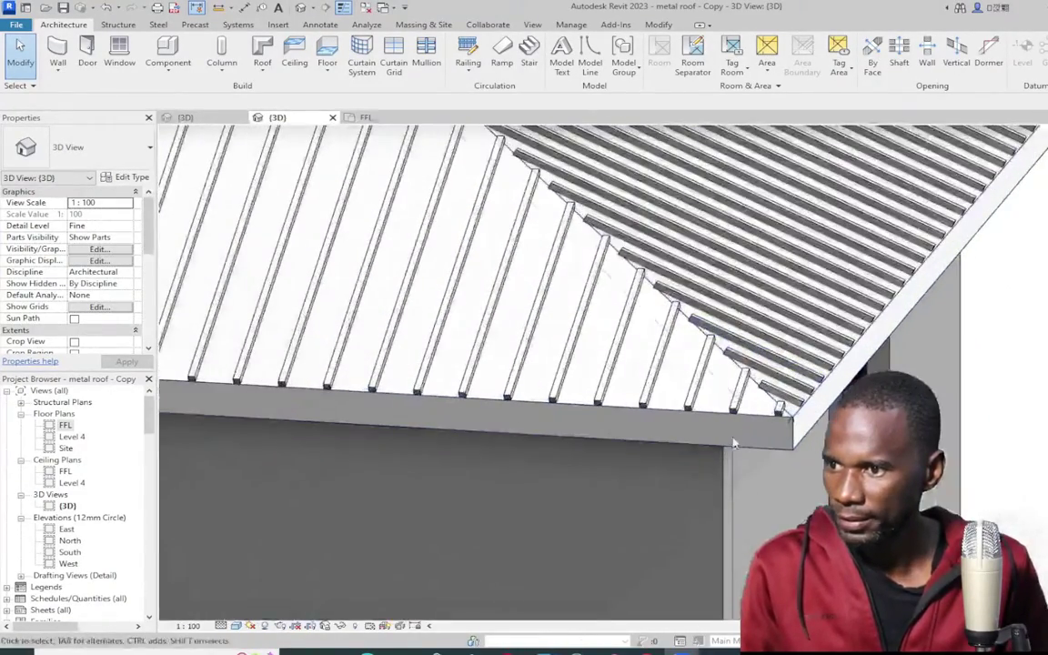
scroll(448, 497, "down", 4)
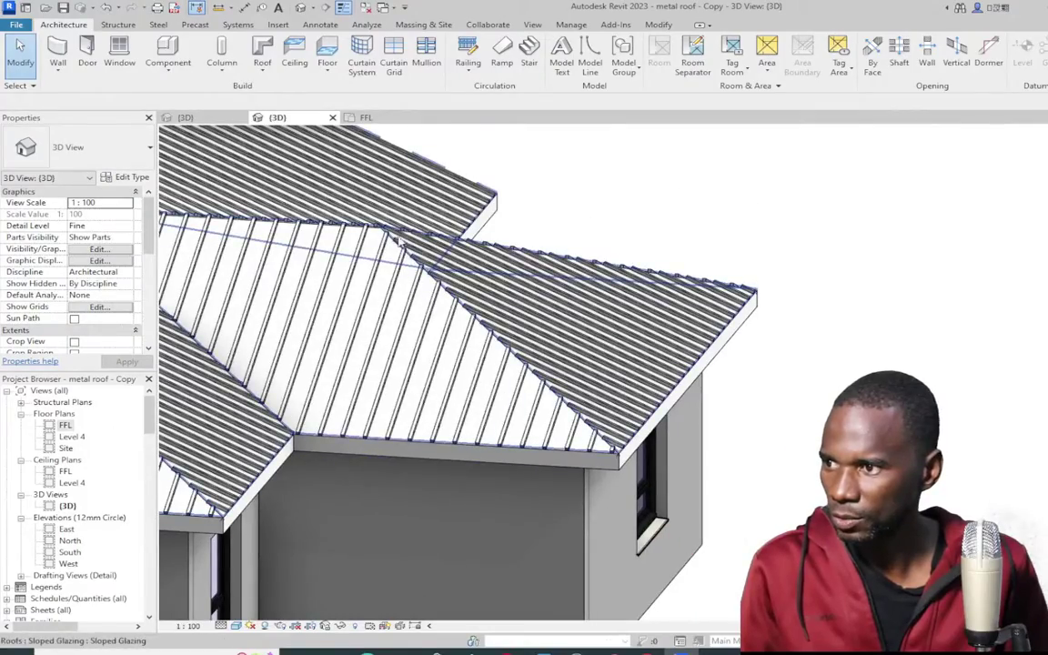
middle_click_drag(762, 320, 263, 178, "shift")
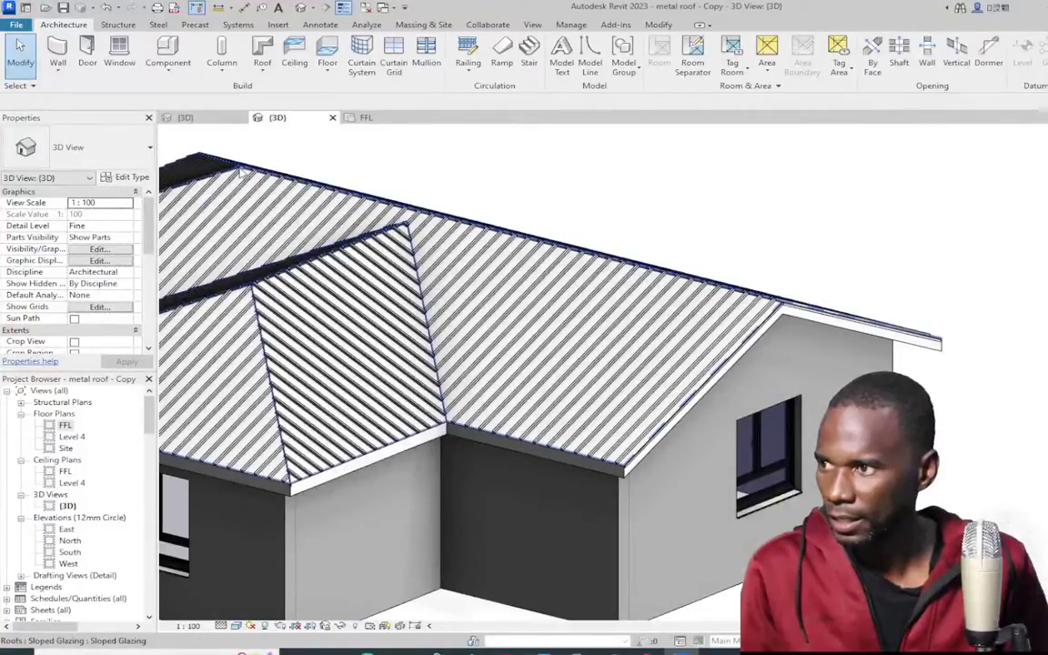
middle_click_drag(498, 239, 1017, 194, "shift")
middle_click_drag(489, 187, 610, 382, "shift")
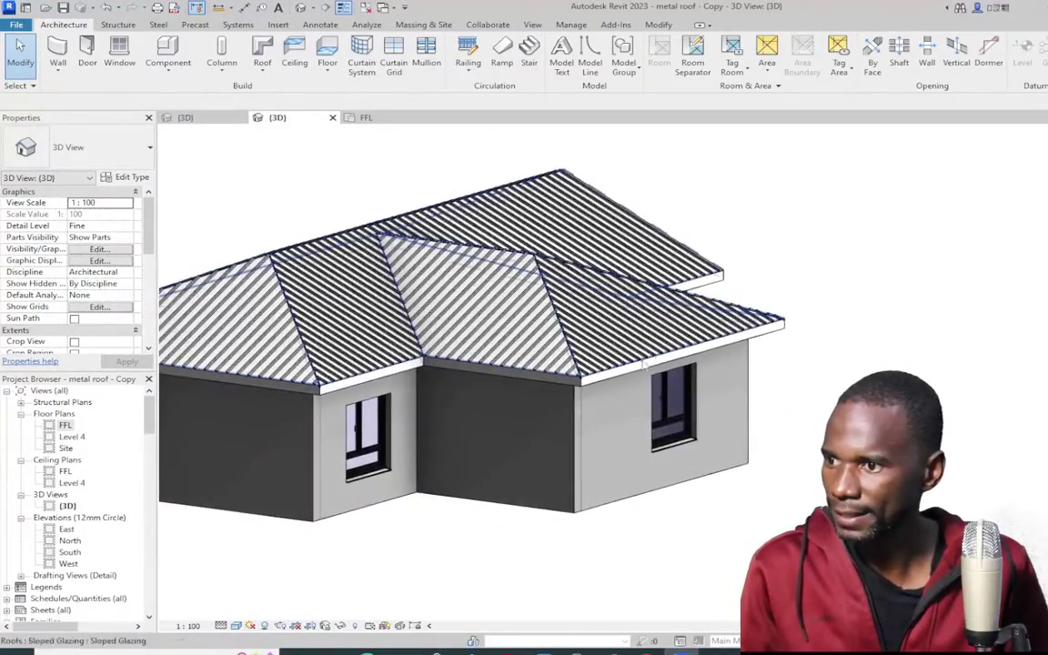
scroll(610, 382, "up", 2)
scroll(610, 381, "up", 3)
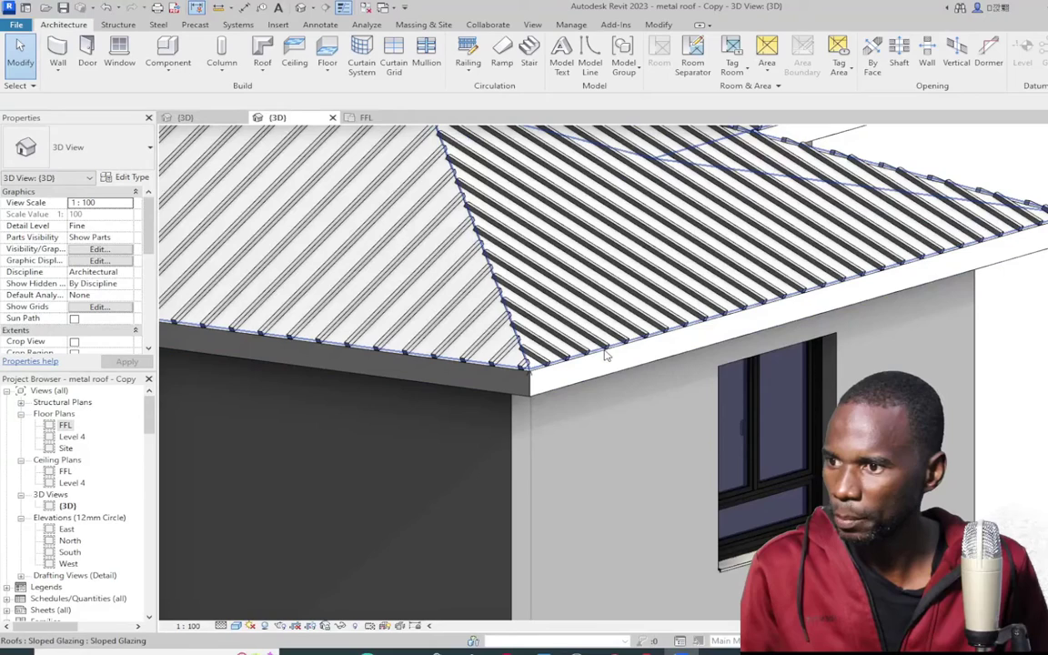
left_click(606, 356)
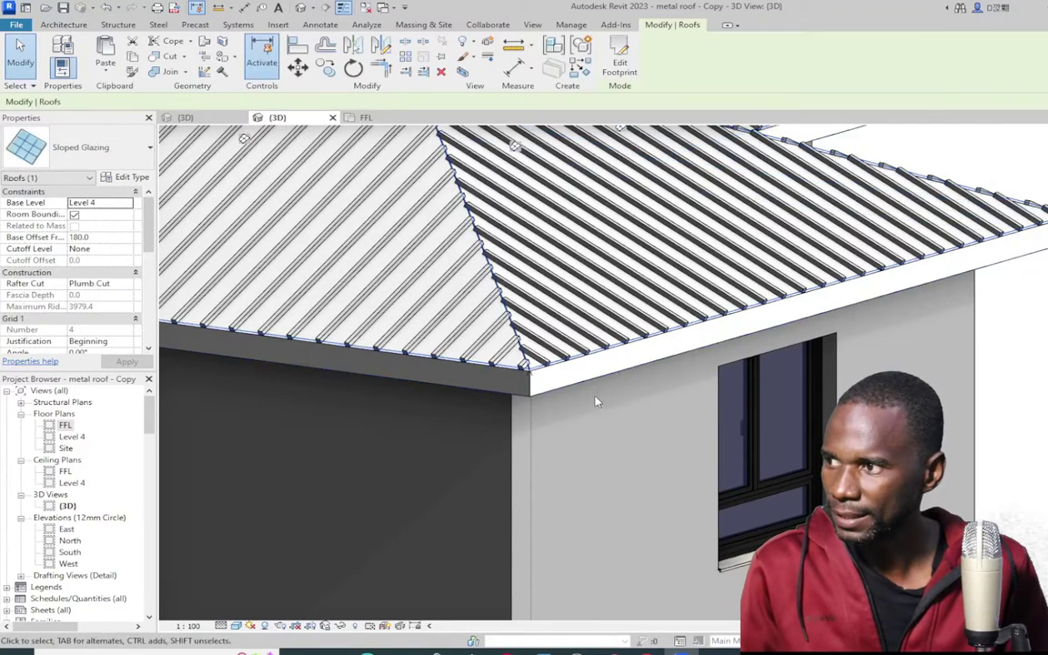
Set Grid 1 Border 1 to L Mullion 1 and Border 2 to L Mullion 2, deleting overlapping mullions
left_click(125, 180)
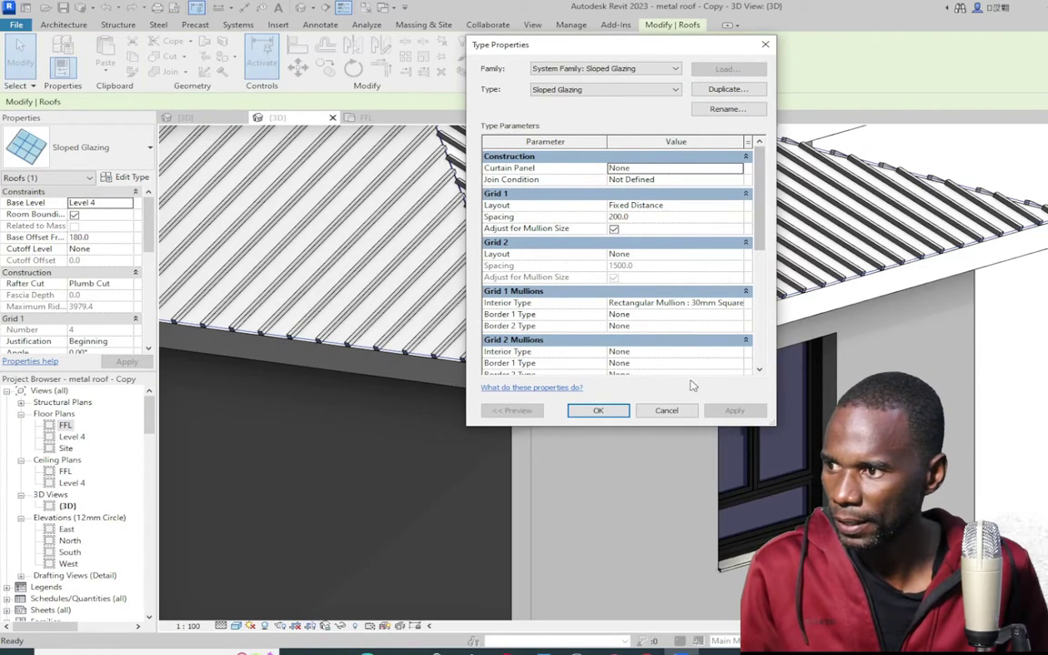
scroll(665, 326, "down", 2)
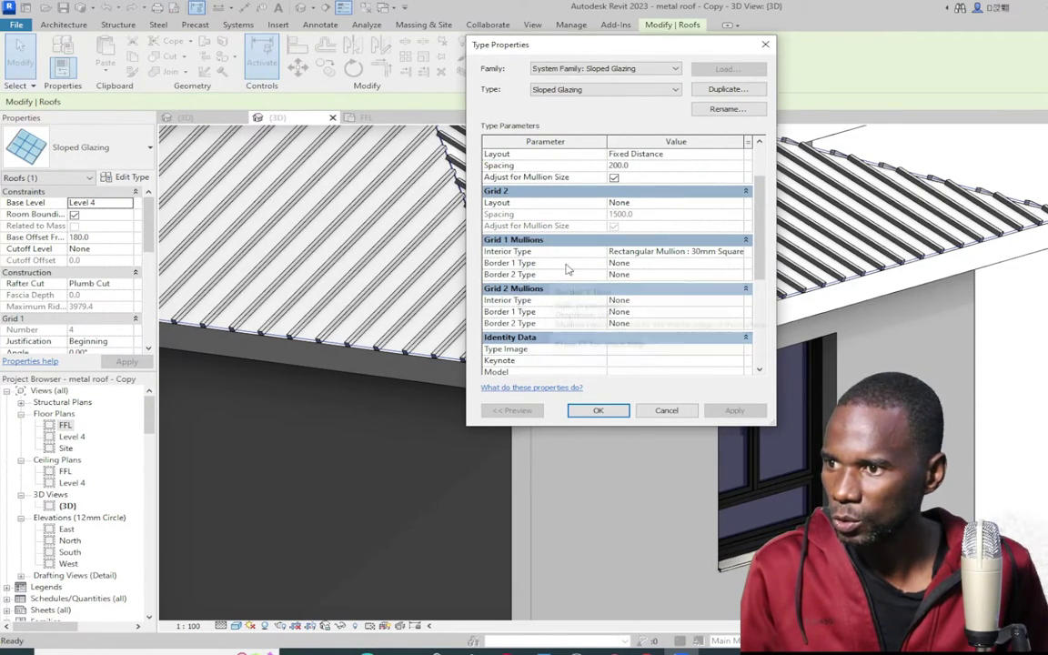
left_click(737, 264)
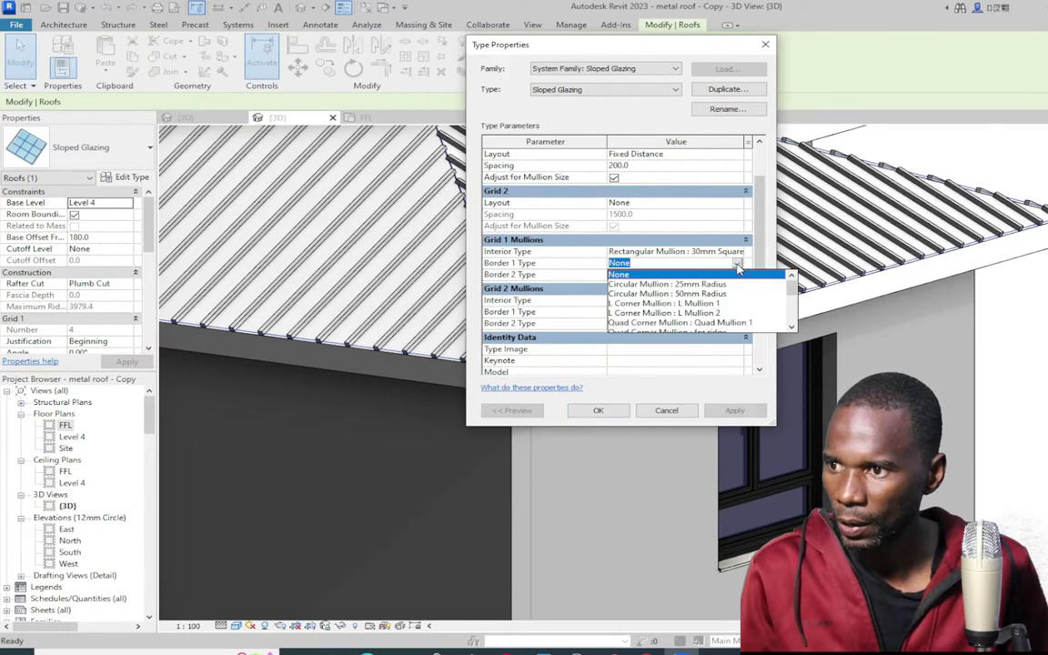
left_click(703, 304)
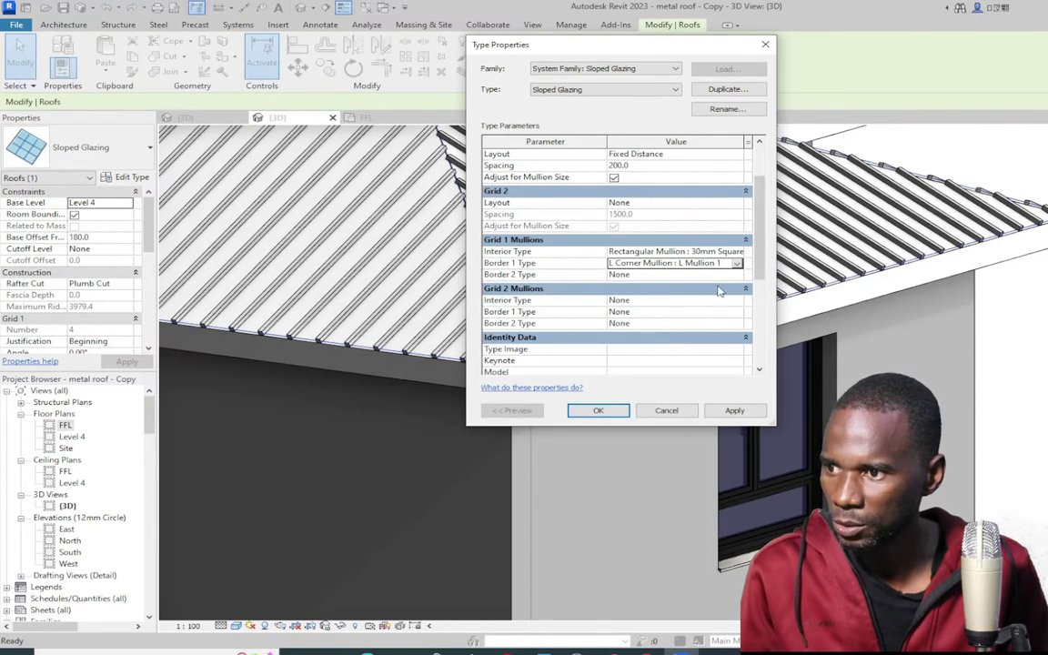
left_click(737, 275)
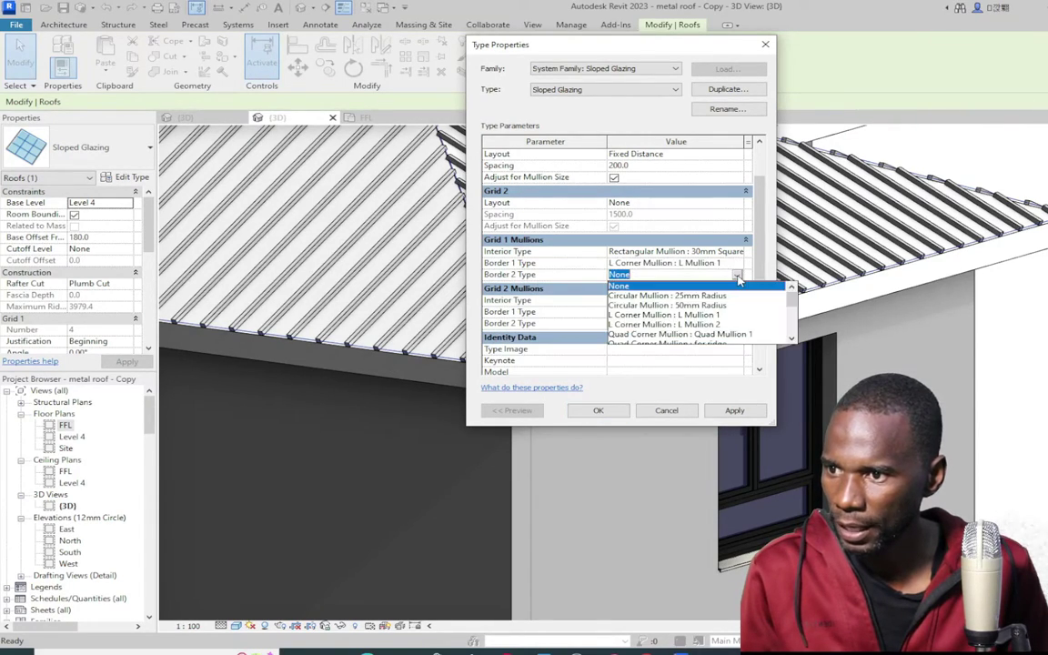
left_click(697, 325)
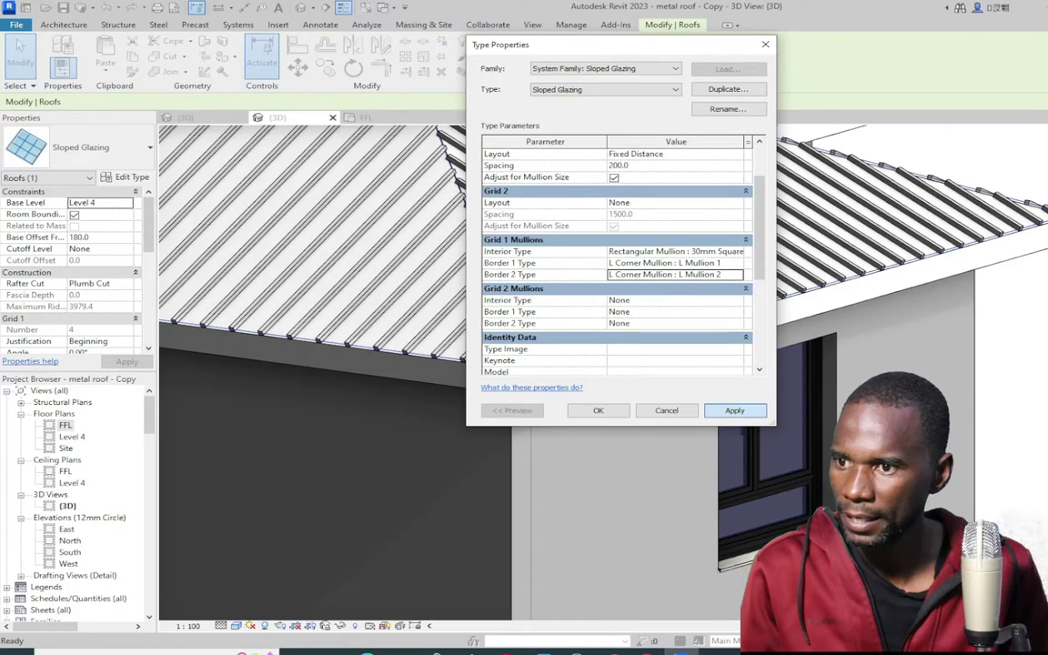
left_click(734, 410)
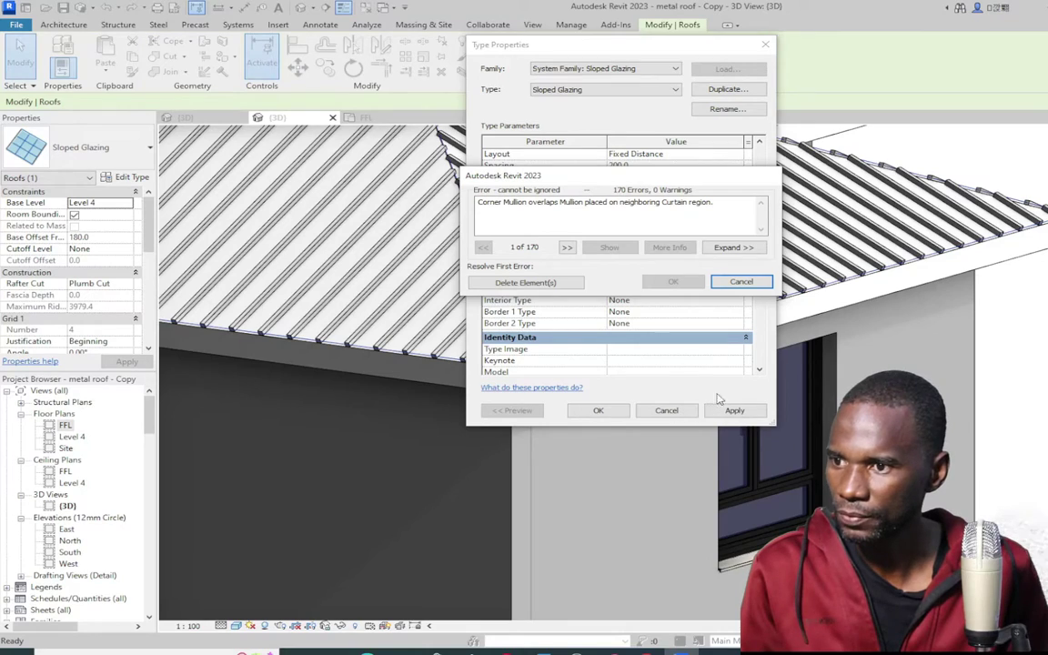
left_click(524, 283)
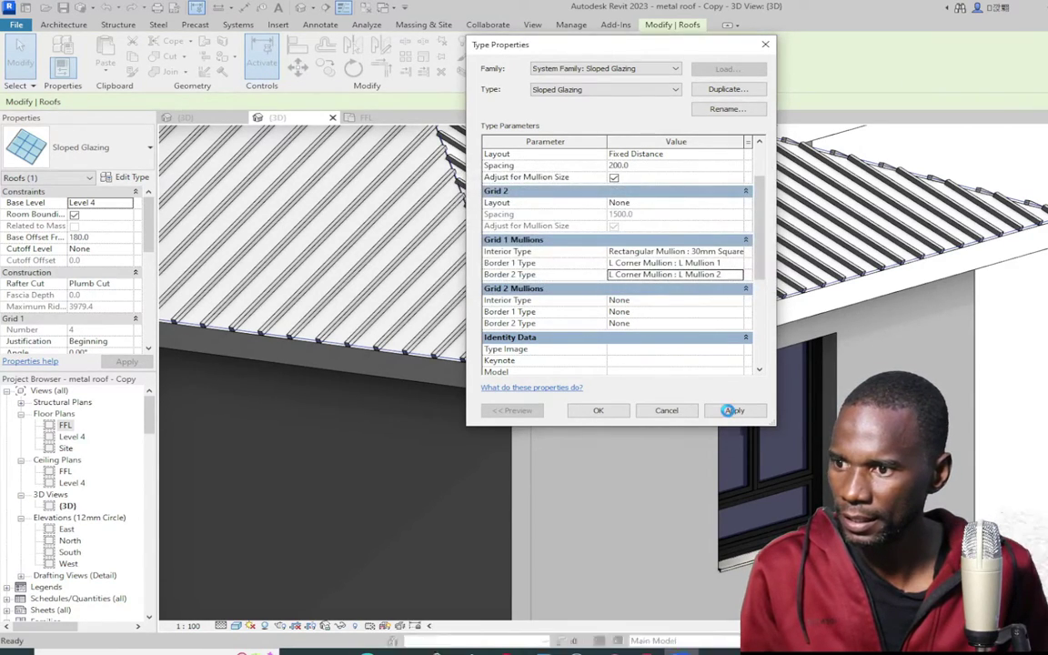
left_click(598, 411)
key("Escape")
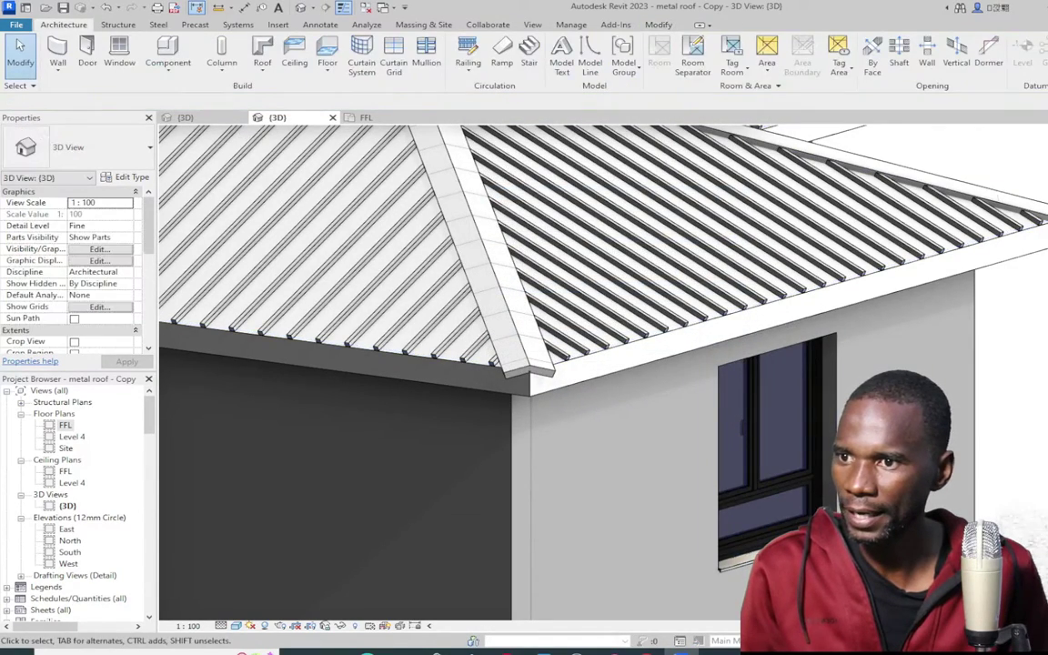
middle_click_drag(595, 405, 741, 427)
scroll(741, 427, "down", 5)
middle_click_drag(942, 289, 735, 420, "shift")
scroll(735, 428, "up", 3)
scroll(735, 433, "down", 2)
scroll(292, 176, "up", 2)
middle_click_drag(369, 208, 829, 293, "shift")
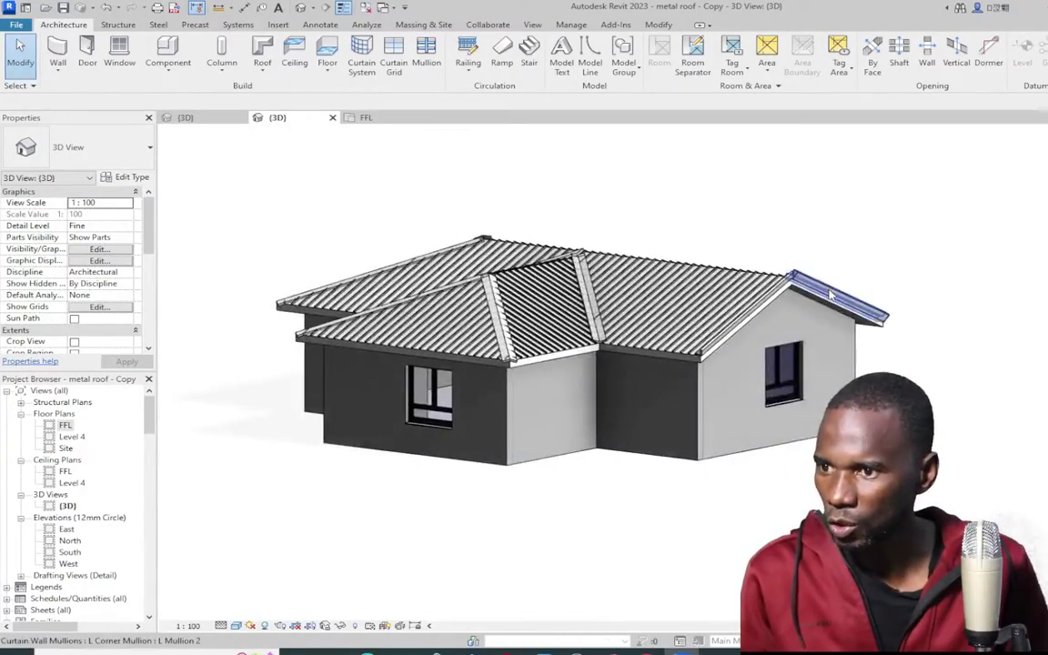
scroll(829, 292, "up", 5)
middle_click_drag(636, 150, 733, 261, "shift")
scroll(733, 261, "up", 3)
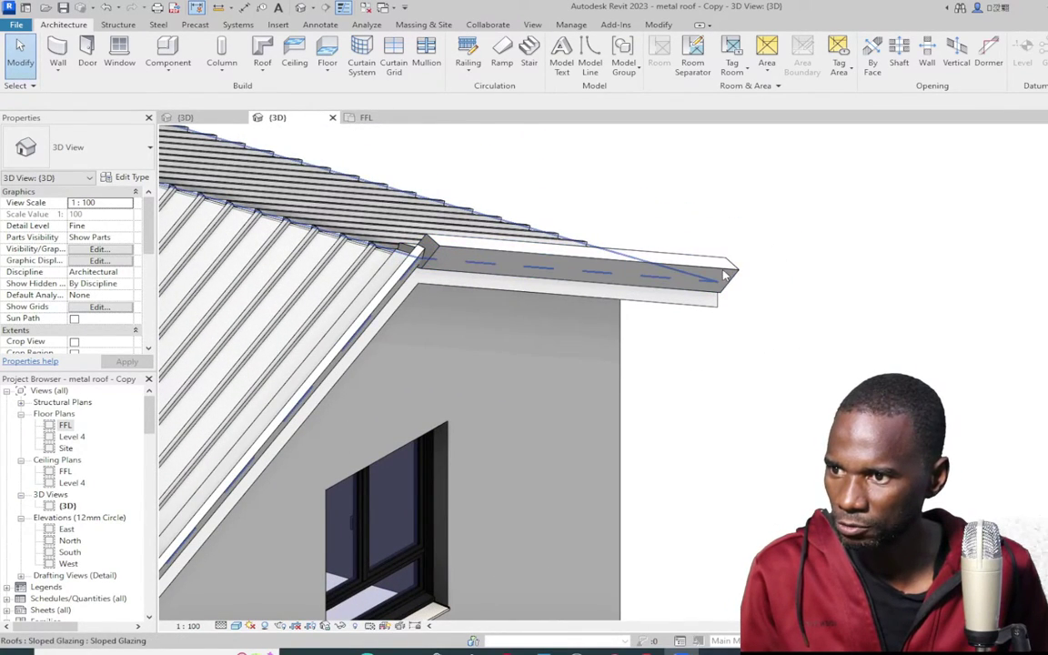
Unpin and delete the L-corner mullion on the right gable's horizontal eave
key("Tab")
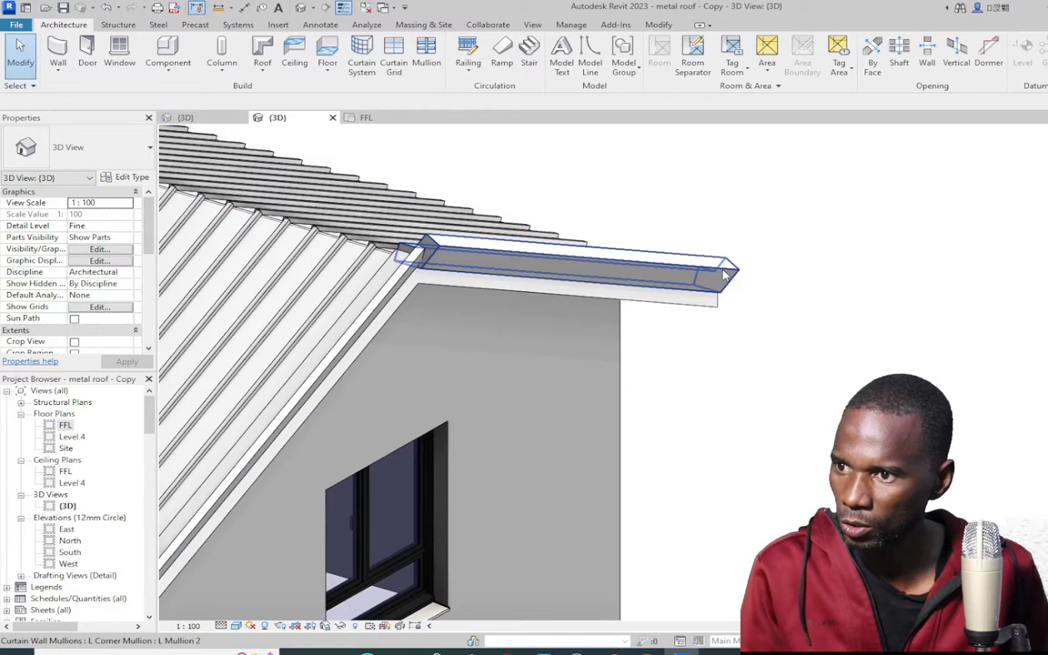
left_click(725, 274)
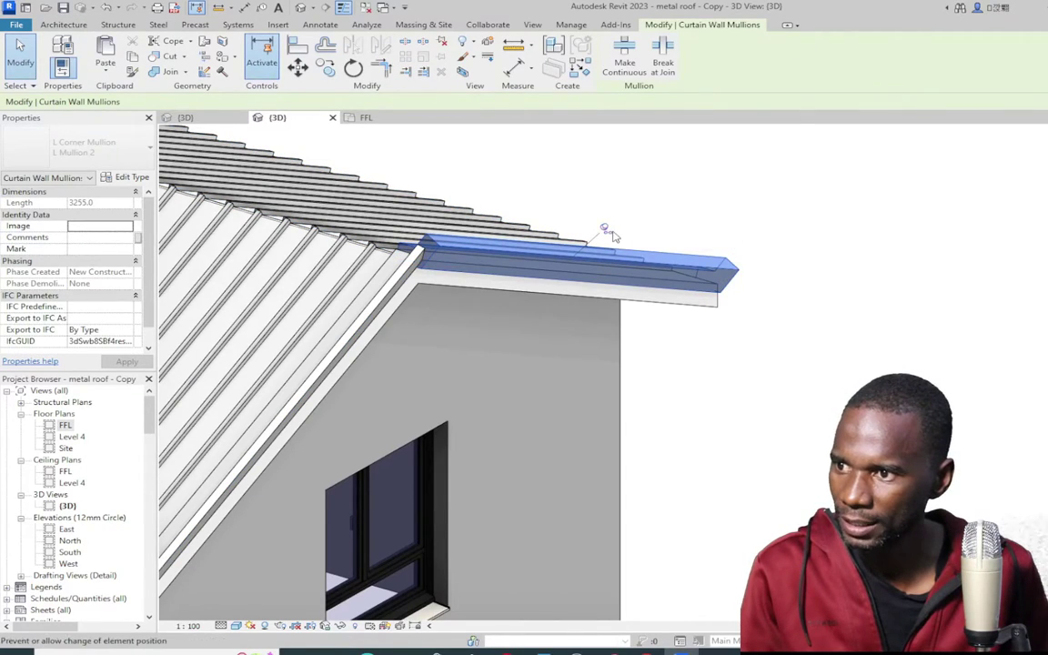
left_click(606, 230)
left_click(441, 71)
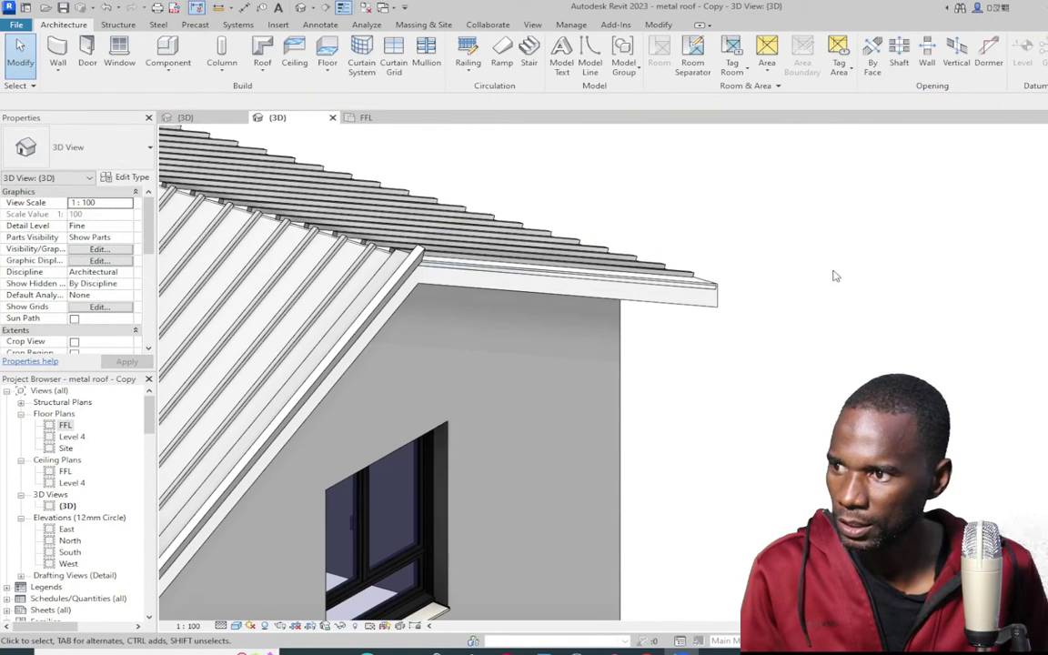
Inspect the remaining L corner mullions along the gable's sloping rake, then clear the selection
middle_click_drag(830, 234, 512, 289, "shift")
scroll(512, 289, "up", 3)
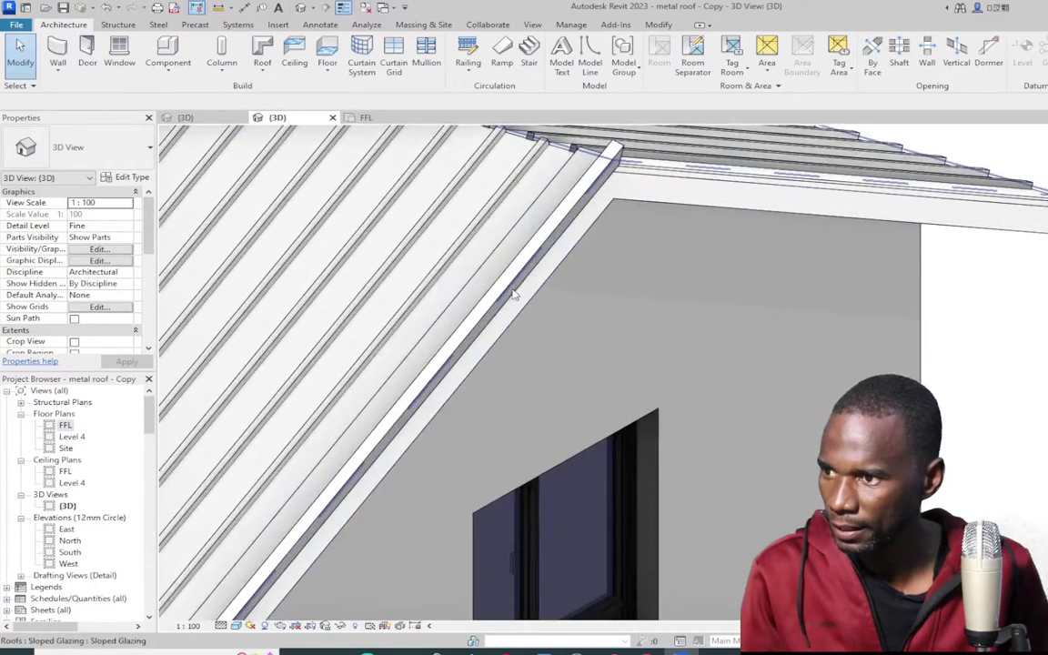
key("Tab")
key("Tab")
key("Tab")
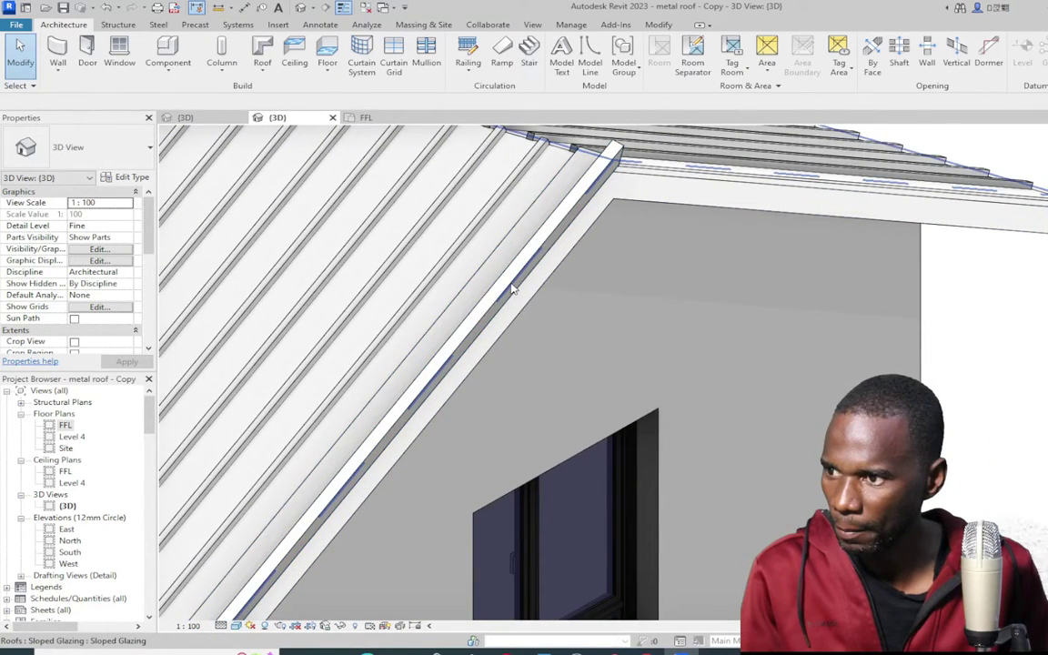
left_click(512, 290)
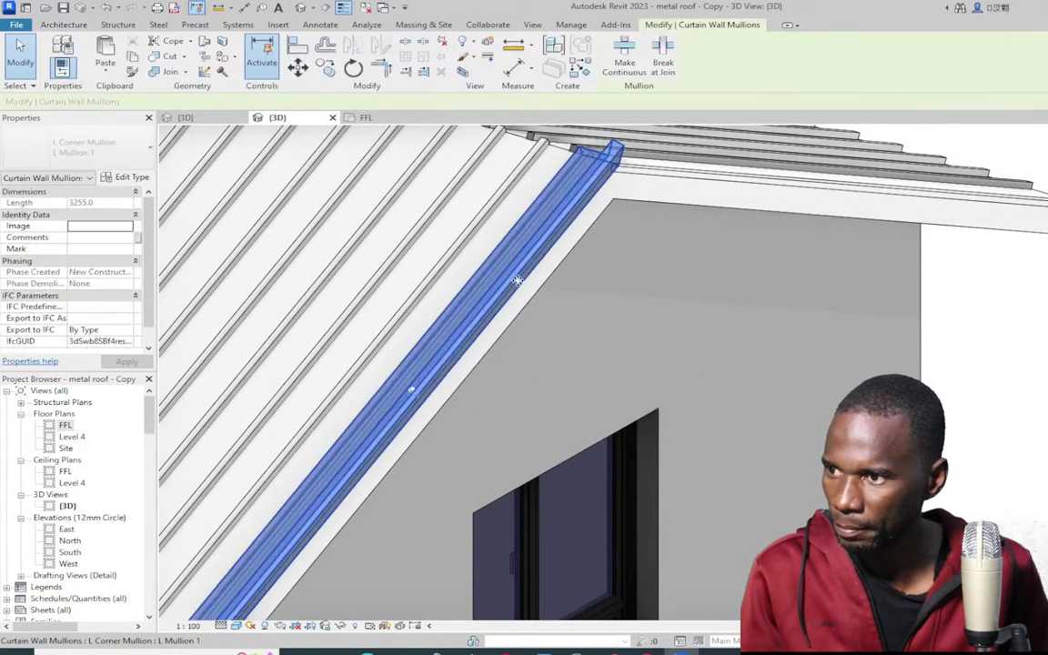
scroll(509, 286, "down", 3)
left_click(1021, 311)
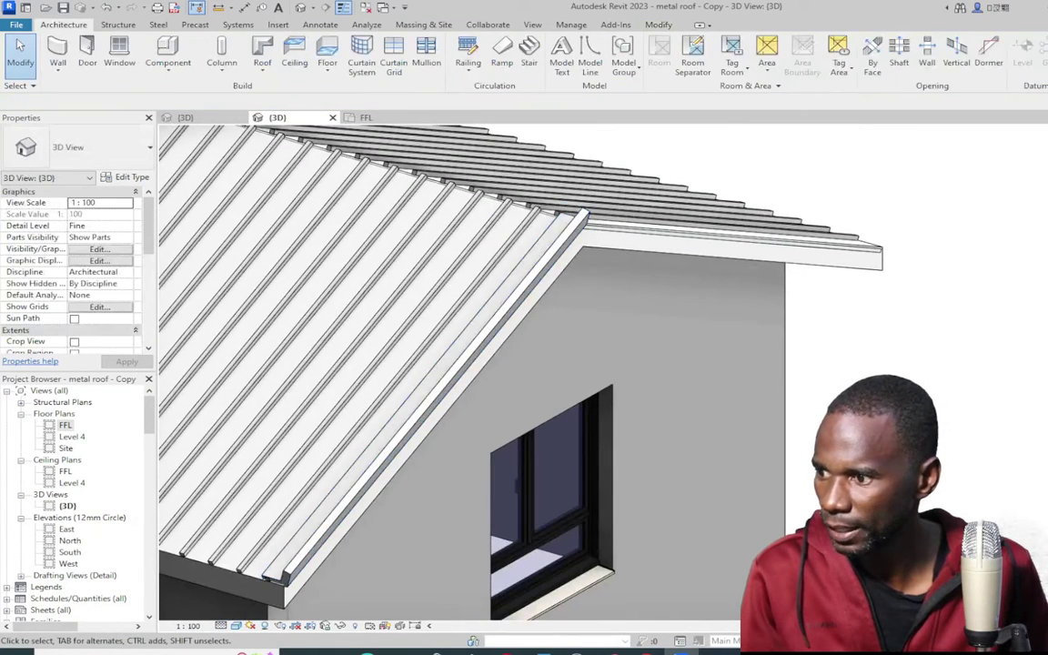
scroll(271, 593, "up", 5)
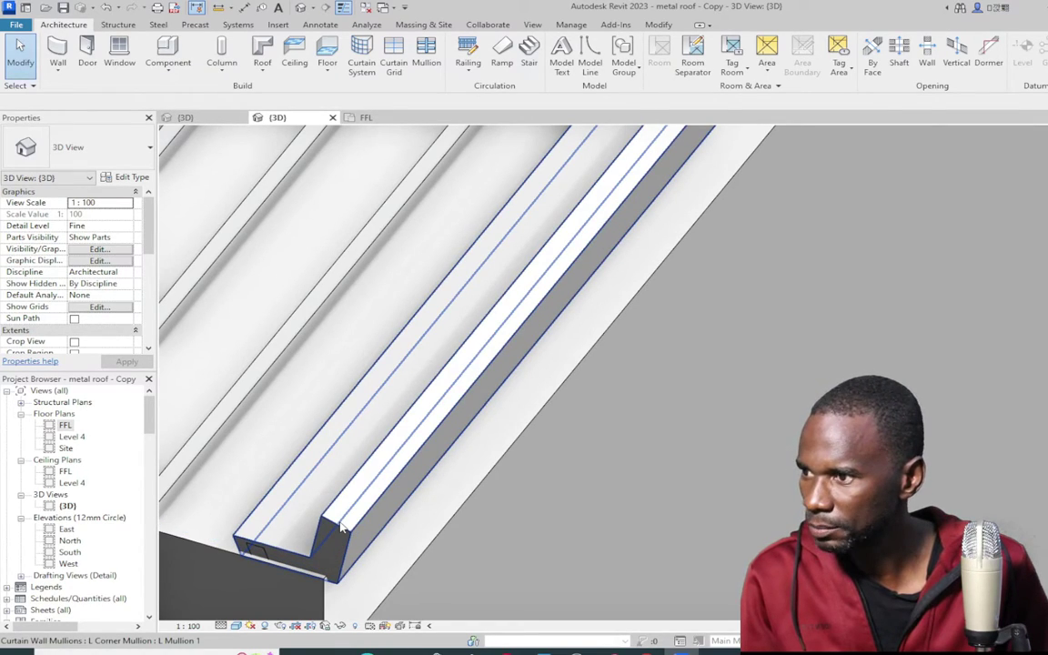
left_click(341, 528)
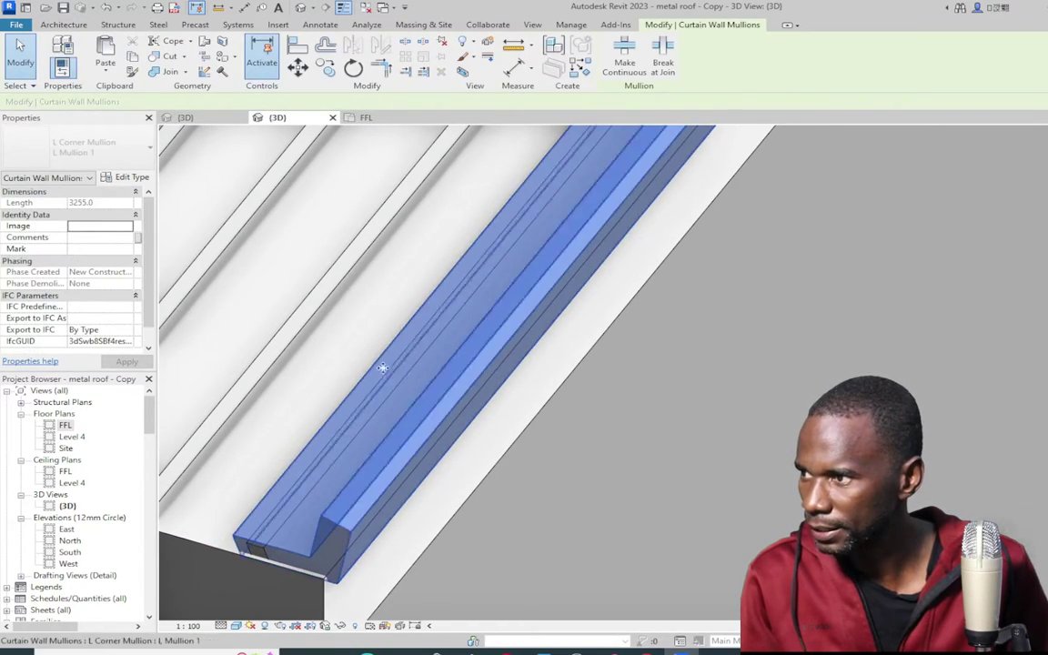
scroll(477, 400, "down", 5)
scroll(592, 305, "up", 3)
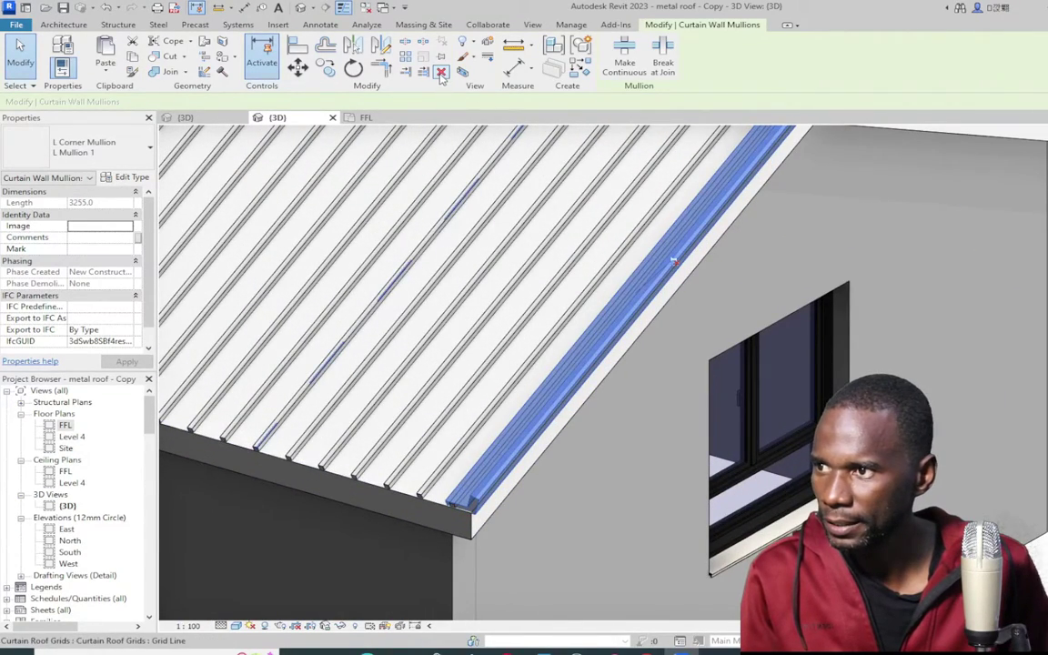
key("Escape")
scroll(732, 318, "down", 4)
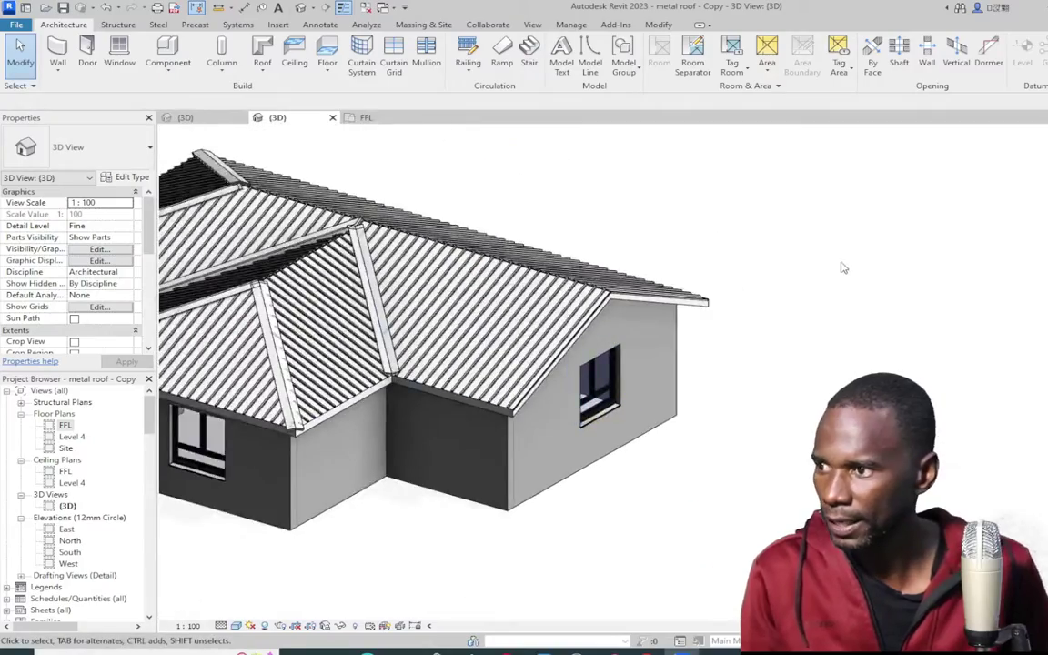
scroll(843, 265, "down", 2)
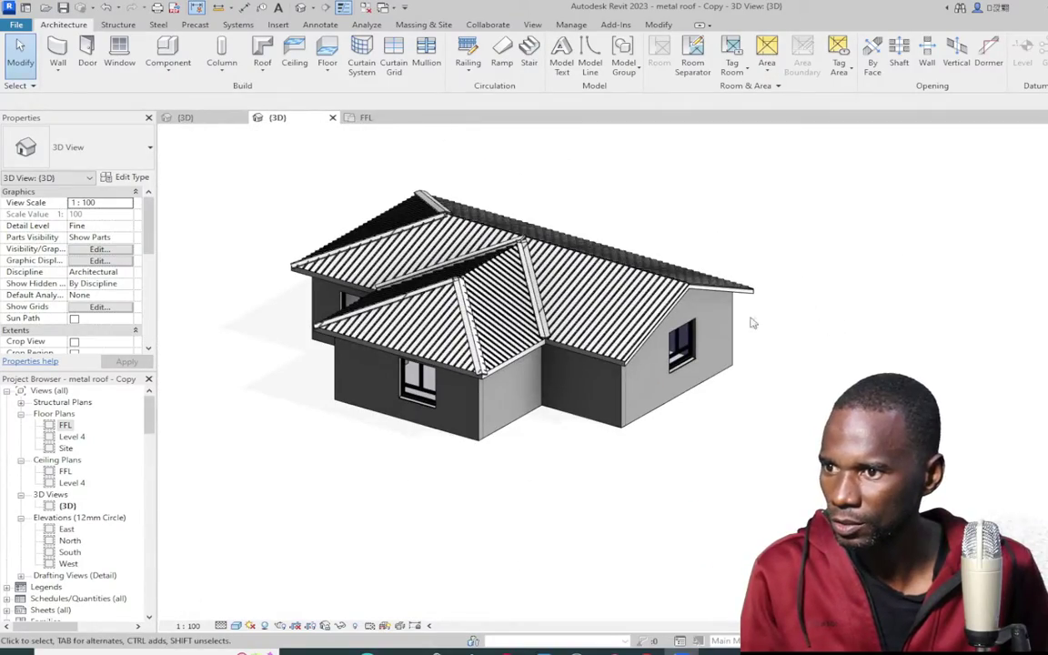
scroll(767, 321, "up", 4)
scroll(928, 225, "down", 1)
middle_click_drag(928, 225, 765, 244, "shift")
scroll(610, 328, "down", 3)
scroll(502, 238, "up", 2)
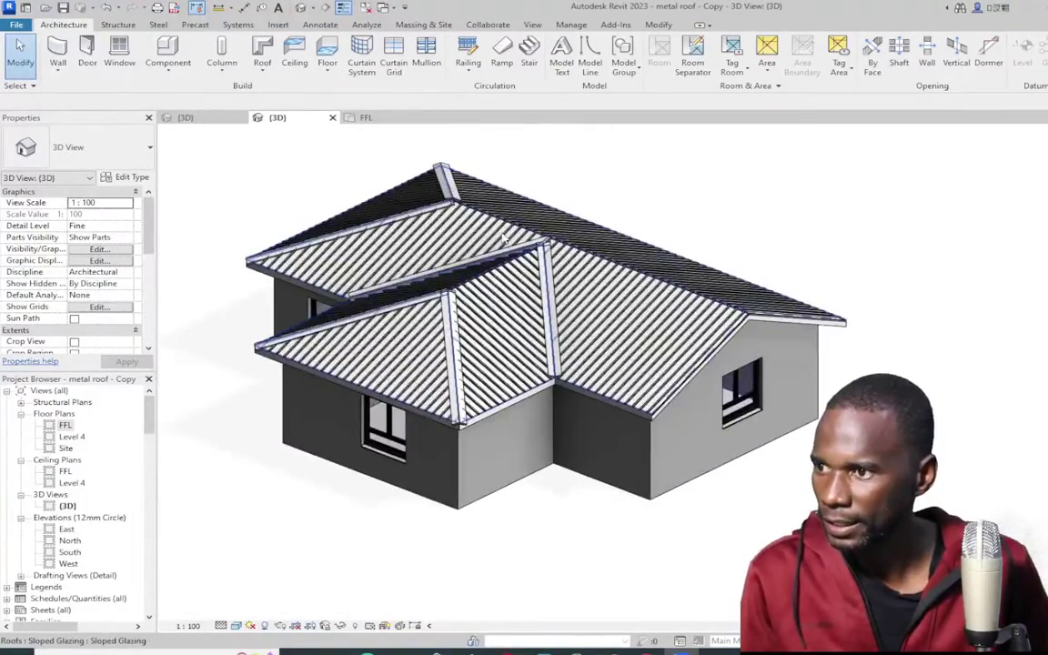
scroll(503, 238, "up", 2)
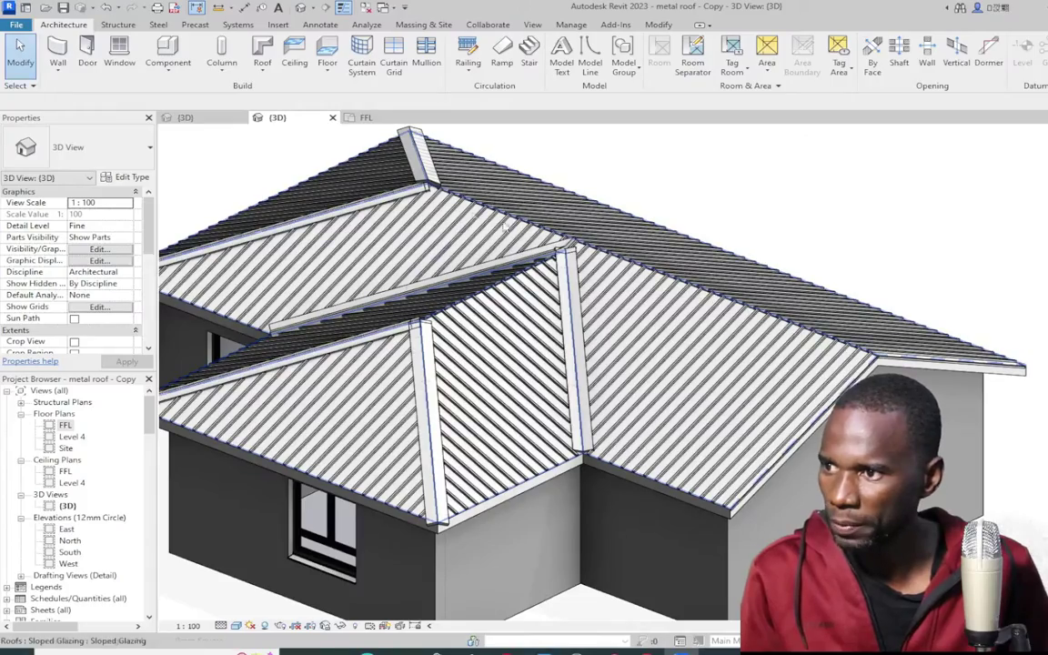
scroll(435, 189, "down", 1)
scroll(563, 196, "down", 2)
middle_click_drag(601, 199, 841, 162, "shift")
scroll(372, 409, "up", 4)
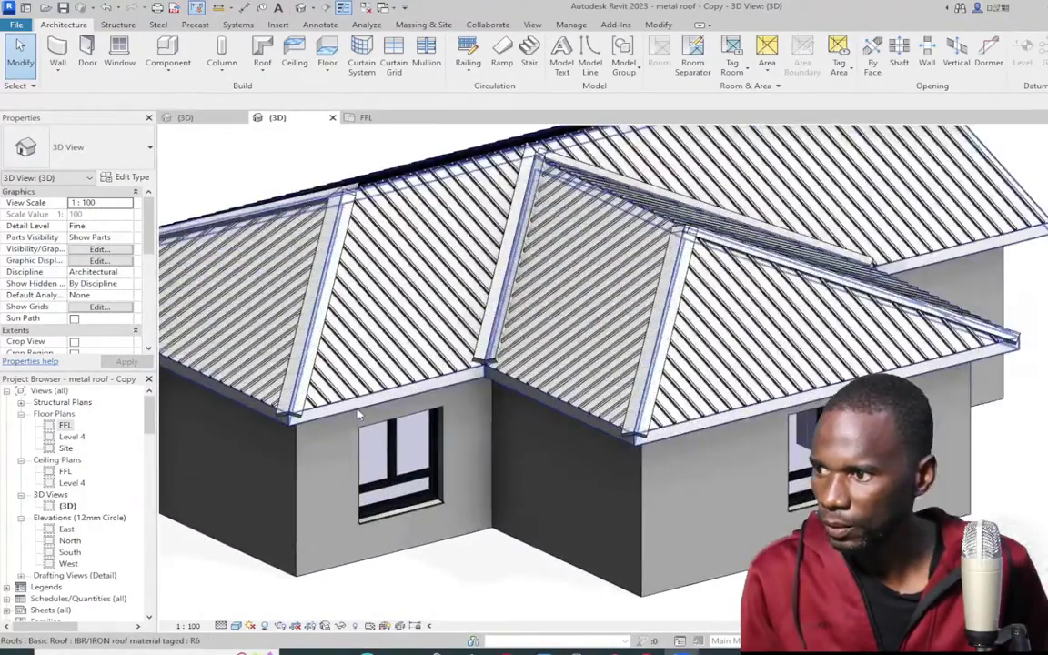
left_click(395, 389)
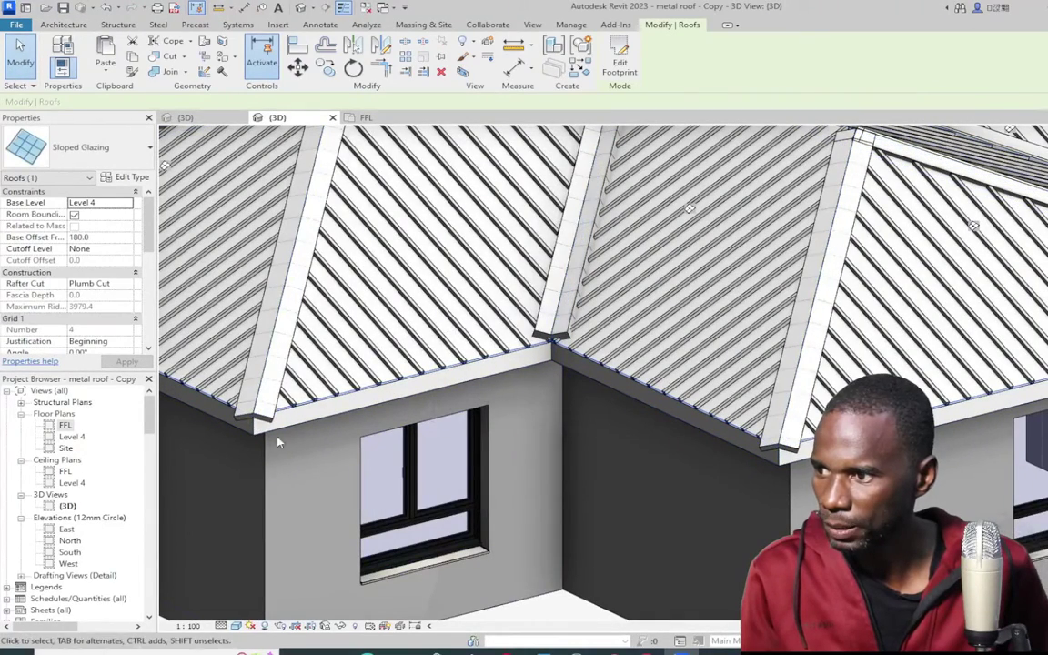
Set Grid 2 Border 1 mullions to L Corner Mullion : L Mullion 1, deleting overlapping mullions
left_click(127, 177)
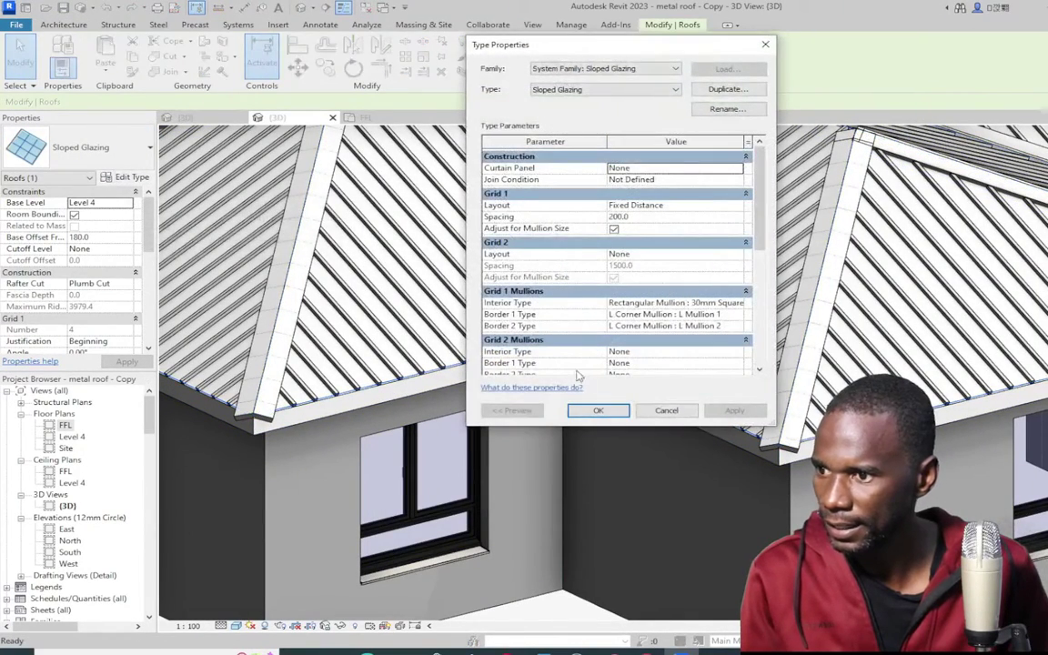
scroll(647, 337, "down", 1)
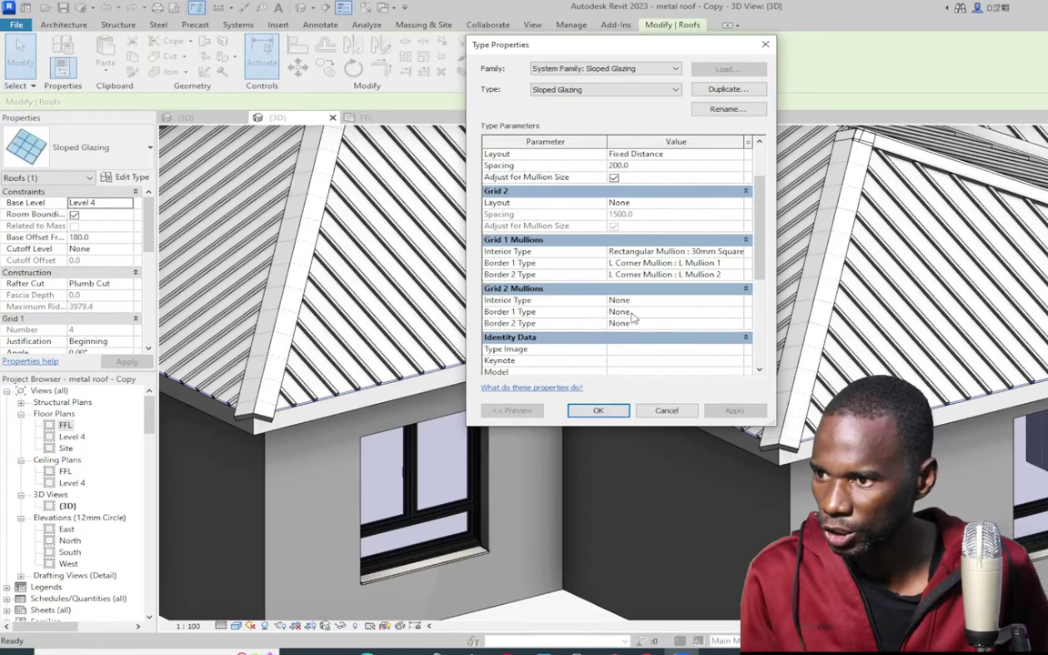
left_click(738, 313)
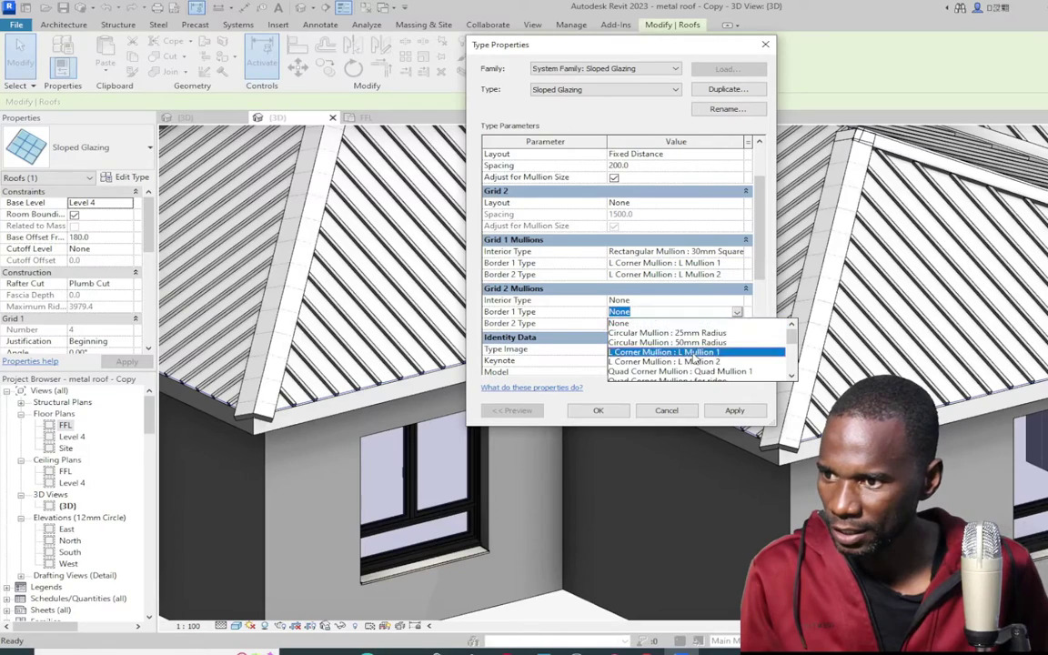
left_click(703, 352)
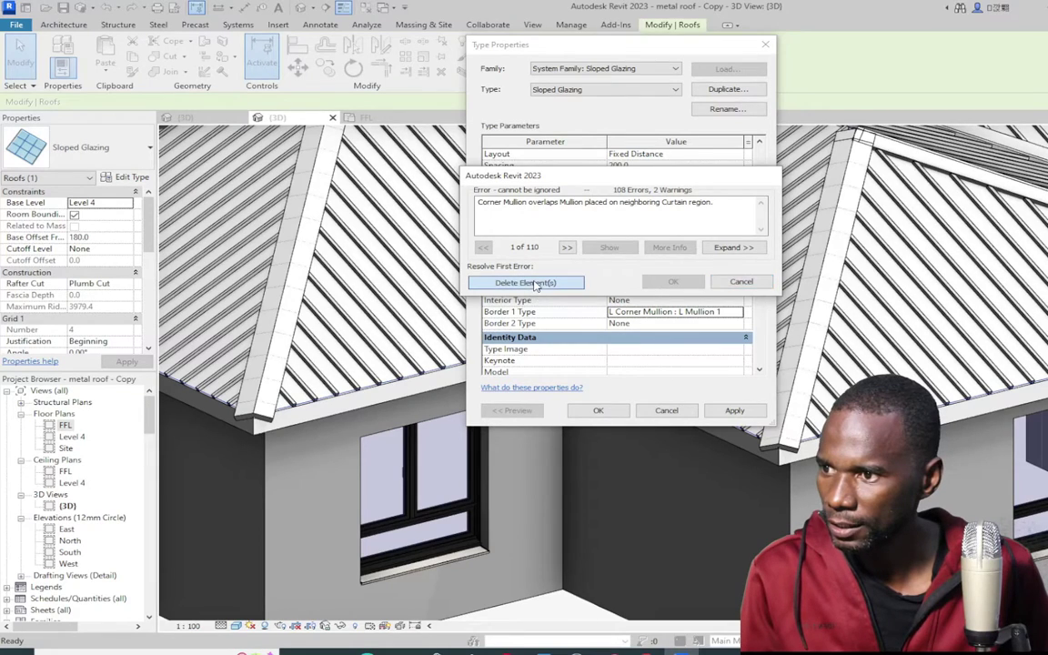
left_click(535, 284)
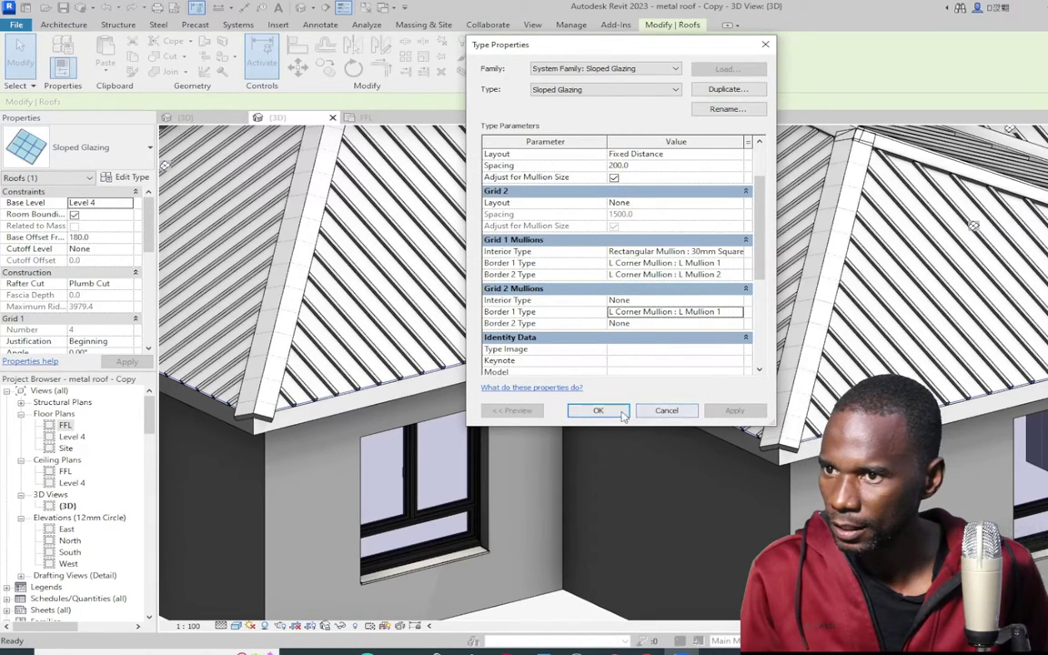
left_click(595, 411)
scroll(400, 491, "down", 4)
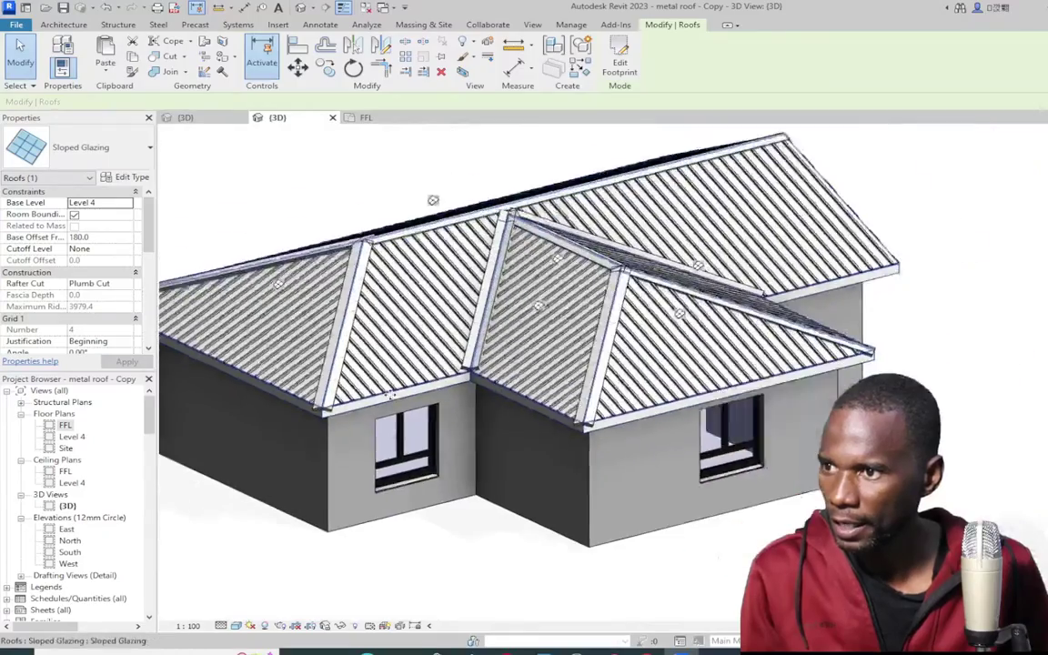
left_click(837, 180)
middle_click_drag(837, 179, 165, 205, "shift")
middle_click_drag(746, 209, 902, 206, "shift")
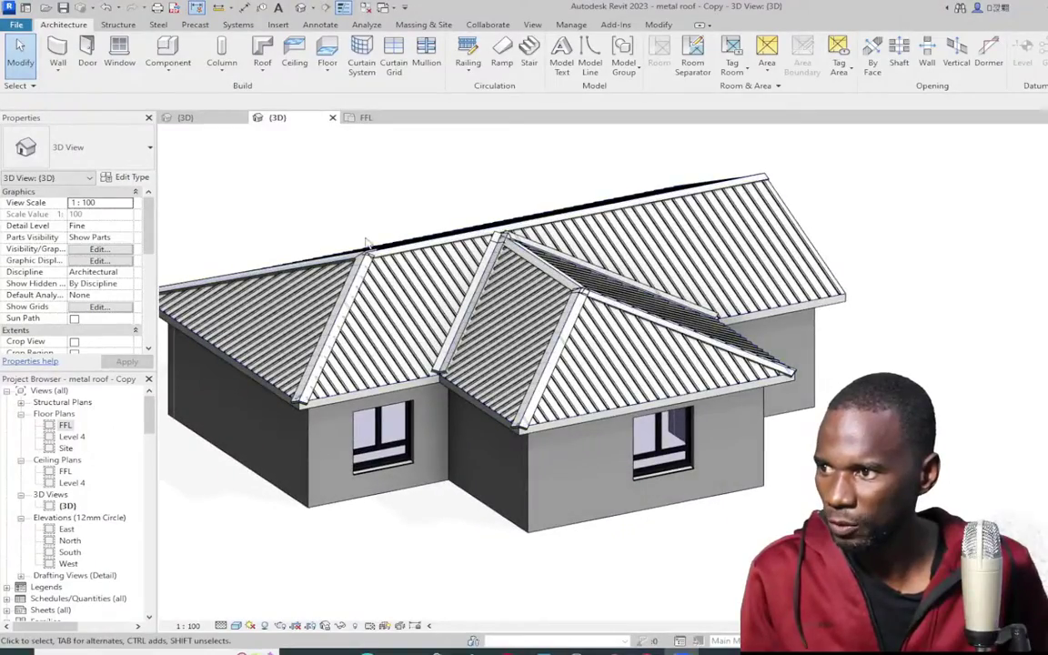
scroll(384, 234, "up", 3)
scroll(378, 236, "up", 2)
scroll(358, 241, "down", 2)
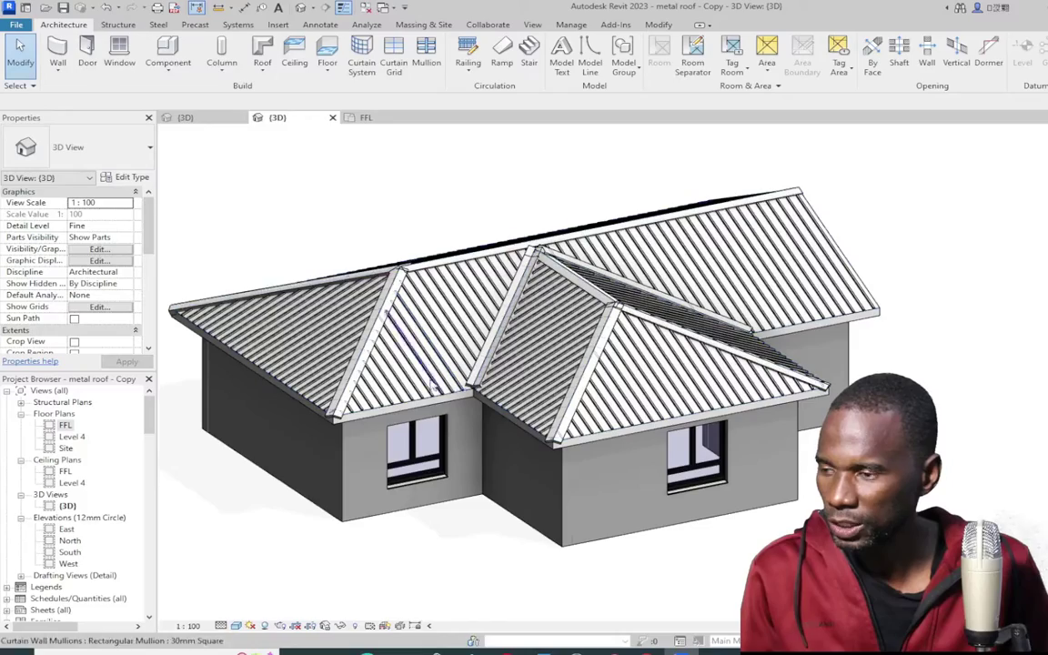
scroll(377, 364, "up", 3)
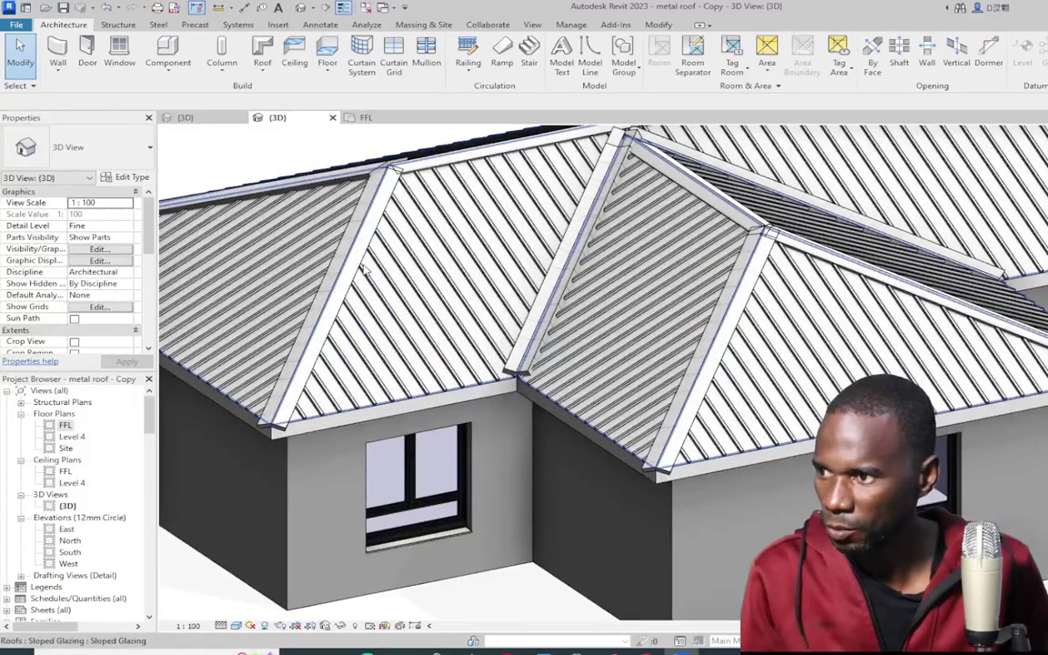
scroll(377, 320, "down", 3)
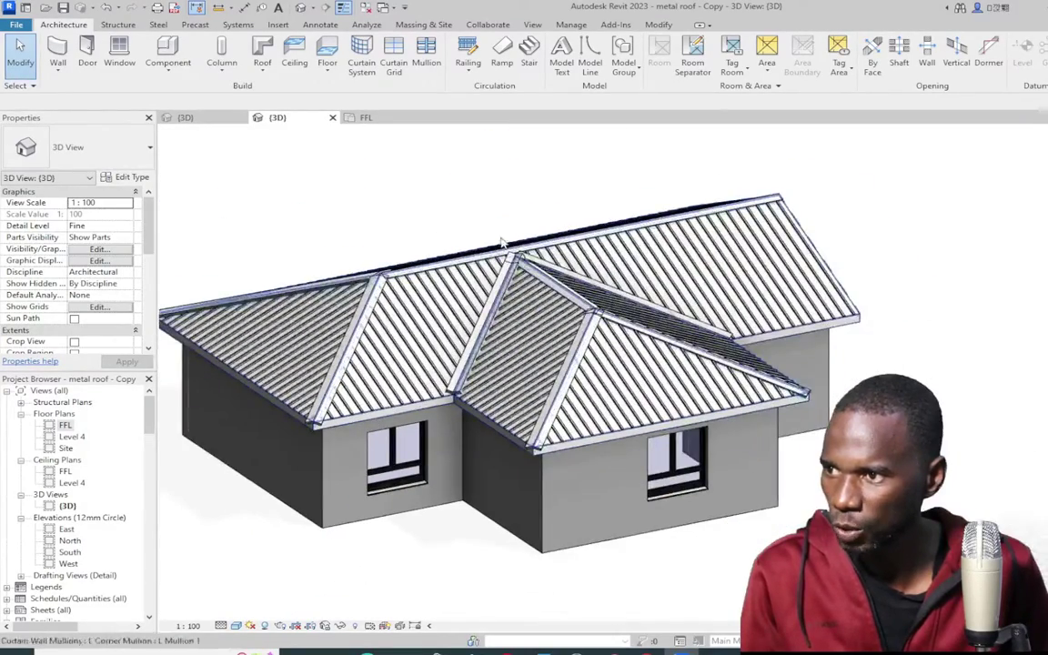
scroll(591, 253, "up", 2)
scroll(924, 197, "down", 3)
middle_click_drag(924, 196, 619, 232, "shift")
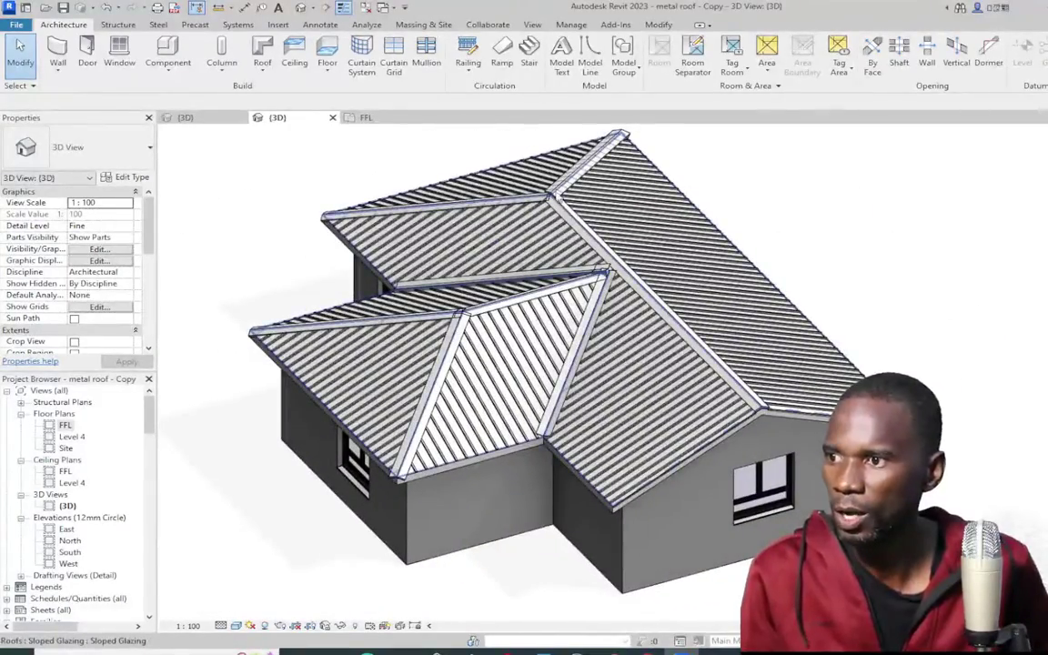
scroll(642, 300, "down", 1)
scroll(728, 291, "up", 2)
scroll(819, 281, "down", 2)
scroll(847, 277, "down", 1)
middle_click_drag(847, 277, 824, 390, "shift")
middle_click_drag(269, 492, 324, 436, "shift")
scroll(509, 419, "up", 4)
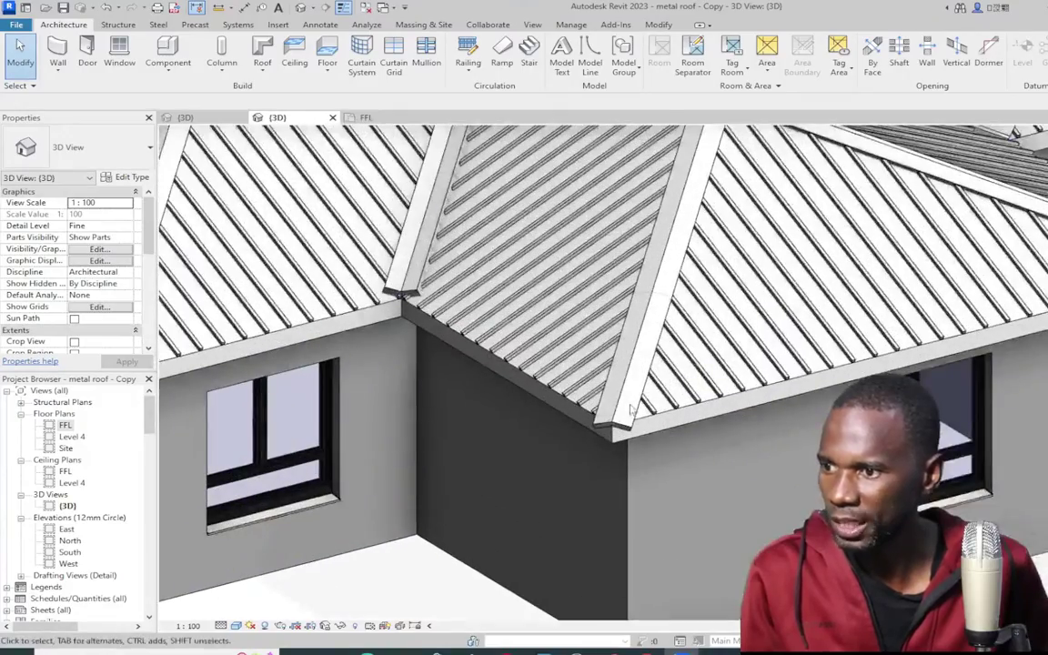
scroll(603, 361, "down", 5)
scroll(538, 422, "up", 6)
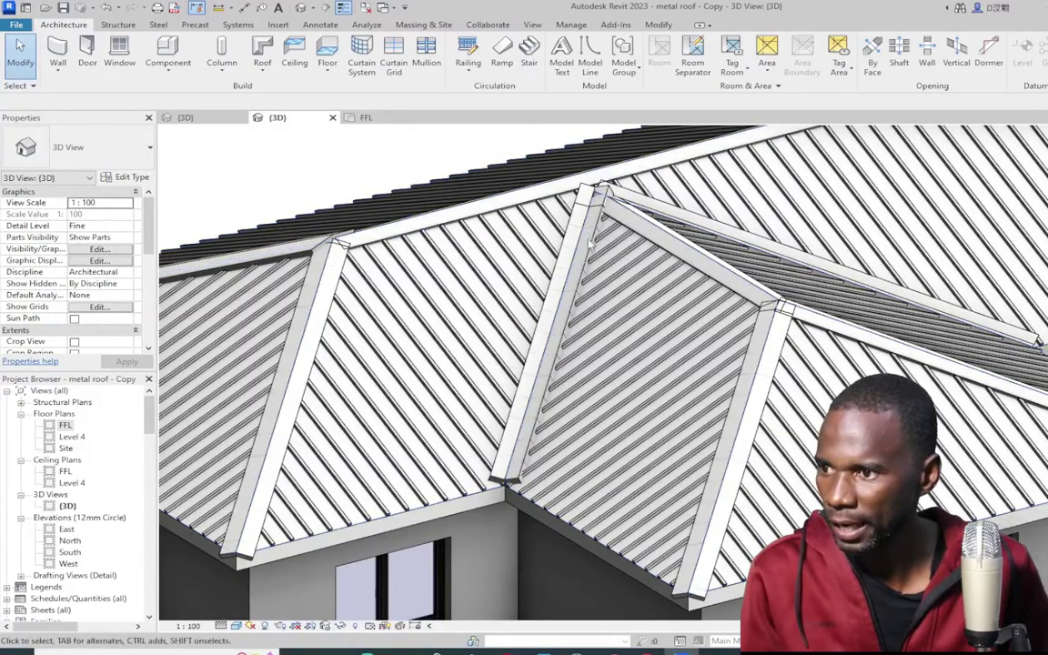
scroll(528, 366, "down", 4)
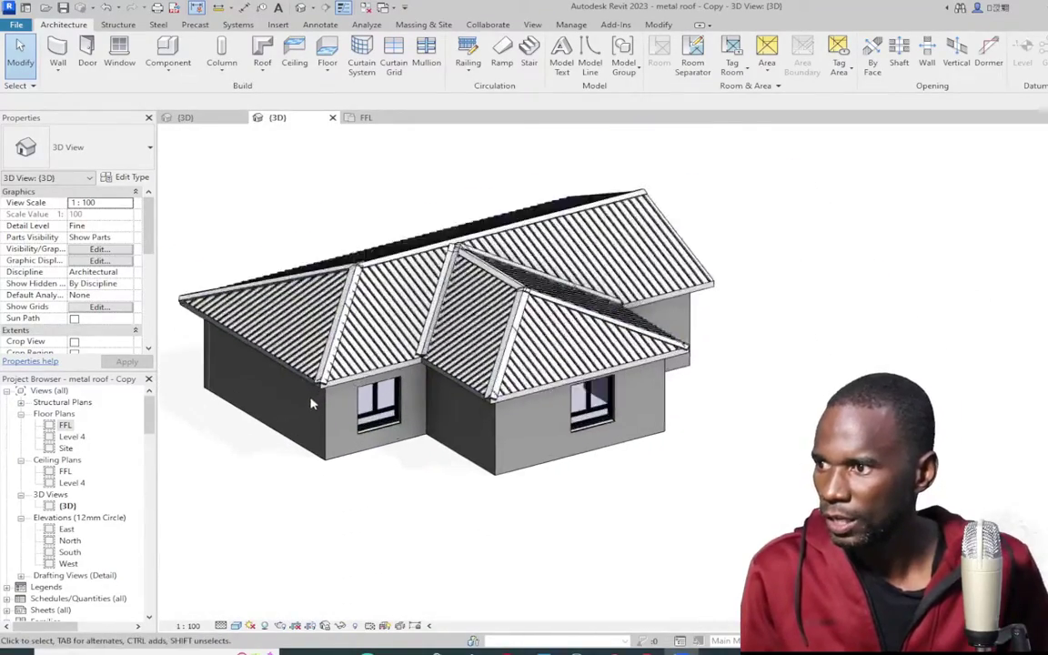
scroll(323, 264, "up", 2)
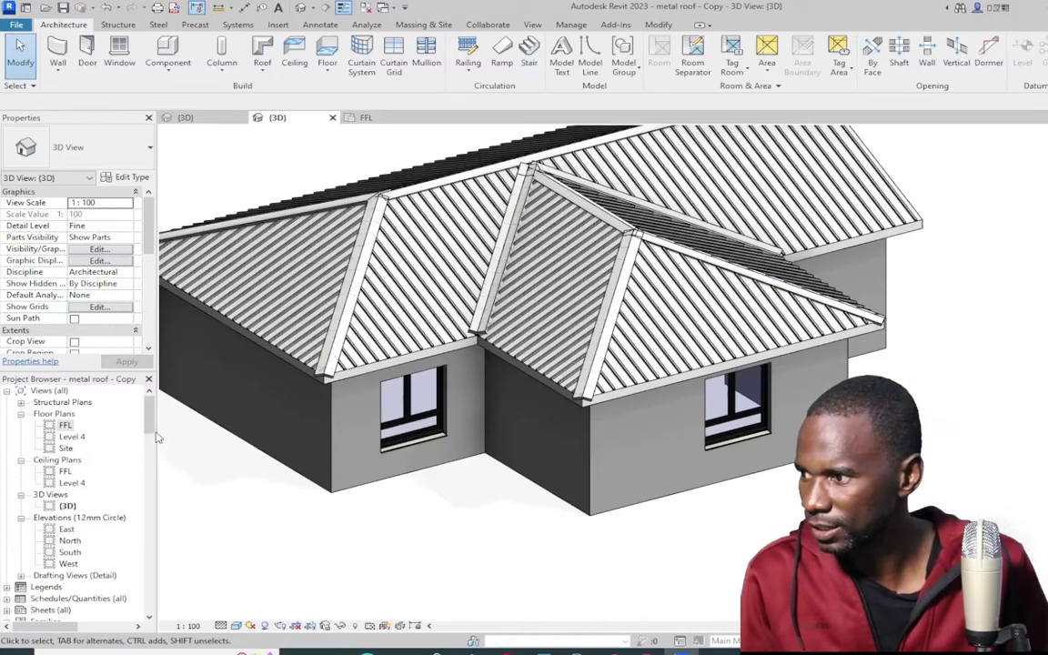
left_click_drag(149, 419, 154, 446)
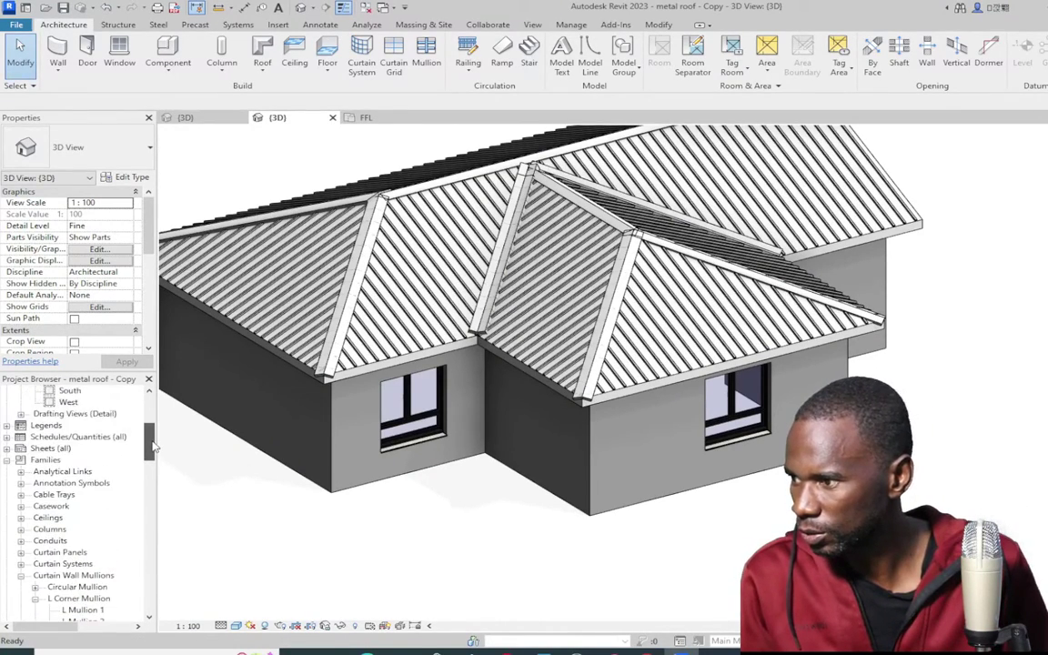
Find L Mullion 1 under Families in the Project Browser and open its type properties
left_click(8, 460)
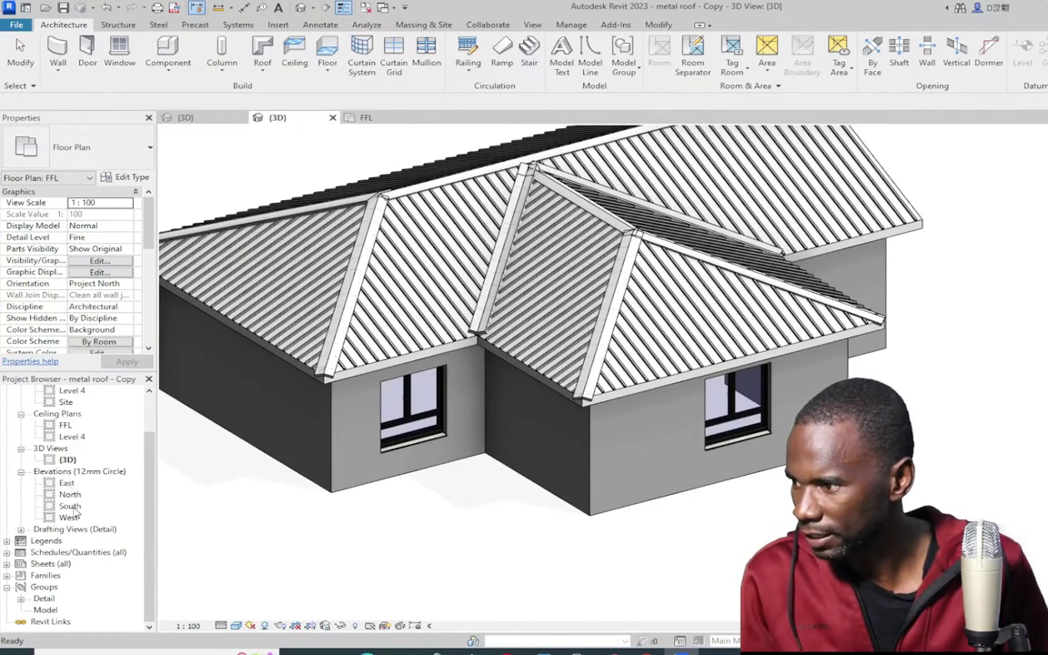
left_click(7, 576)
scroll(45, 500, "down", 3)
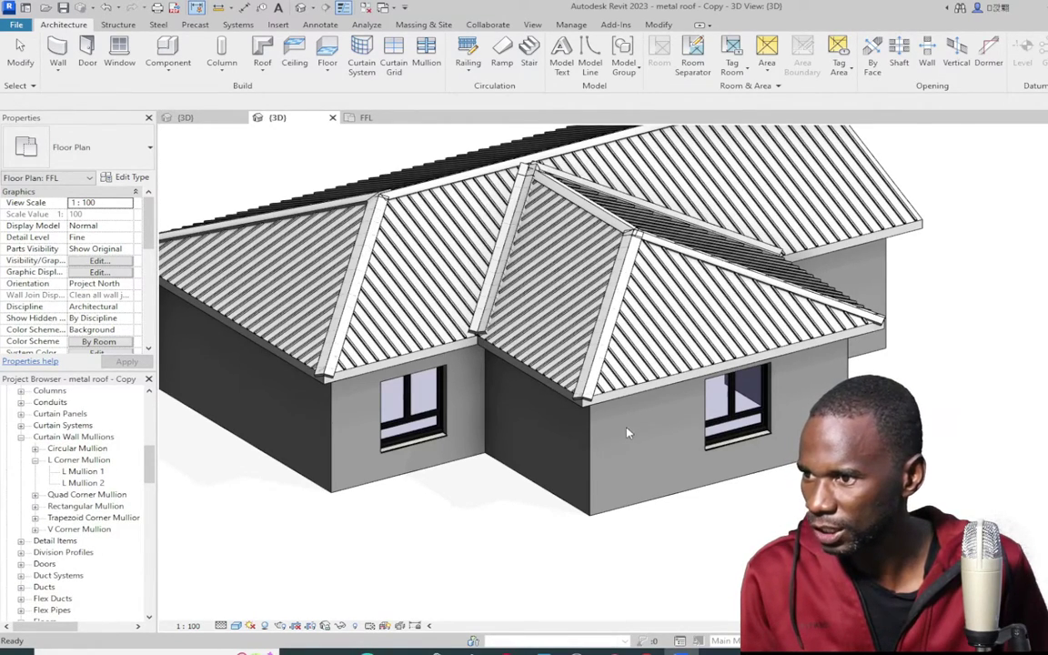
scroll(627, 437, "up", 3)
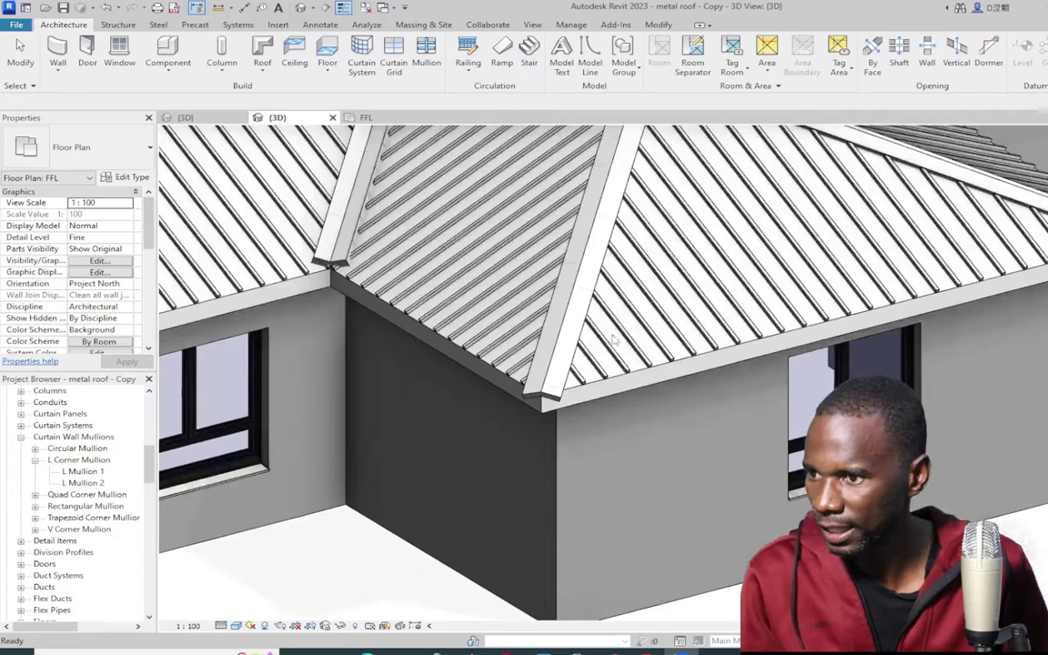
left_click(84, 471)
right_click(85, 474)
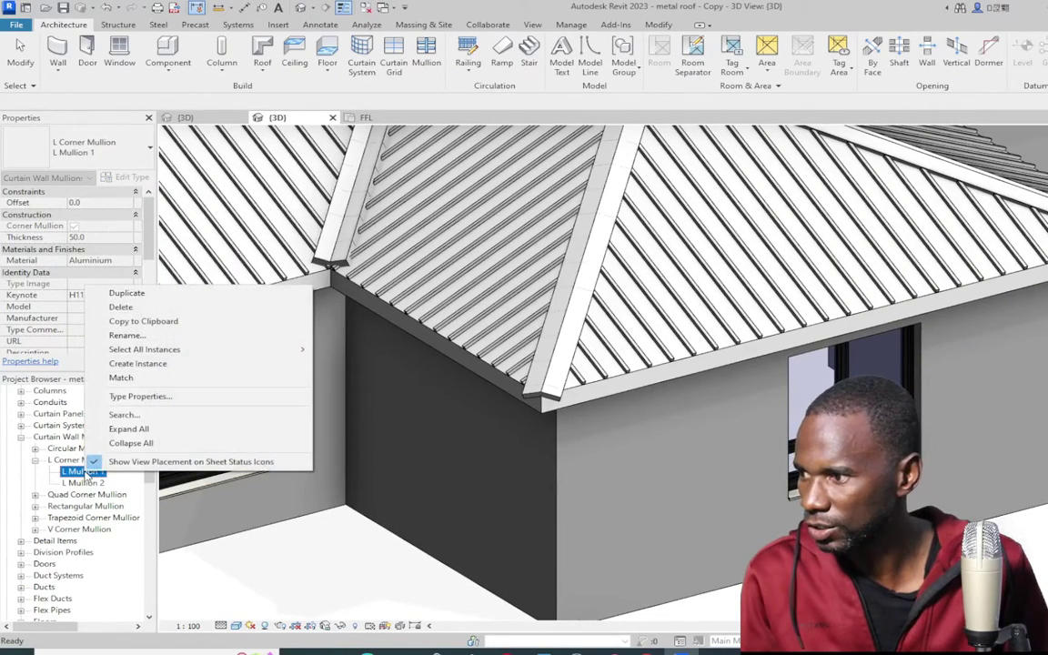
left_click(140, 396)
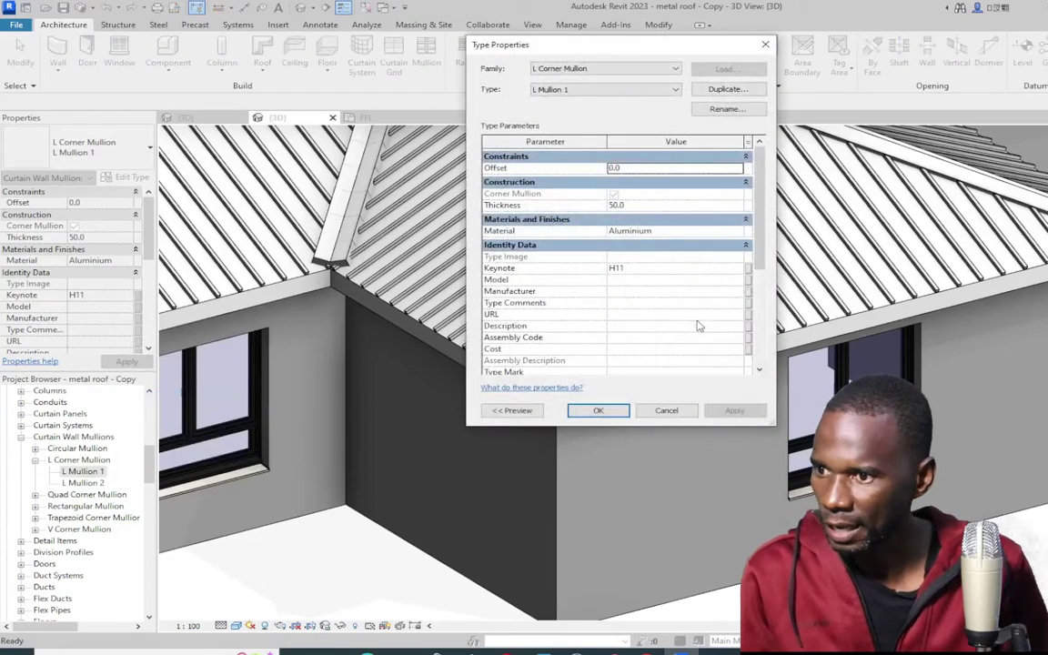
Set the L Mullion 1 leg lengths to 140 and apply
left_click(639, 205)
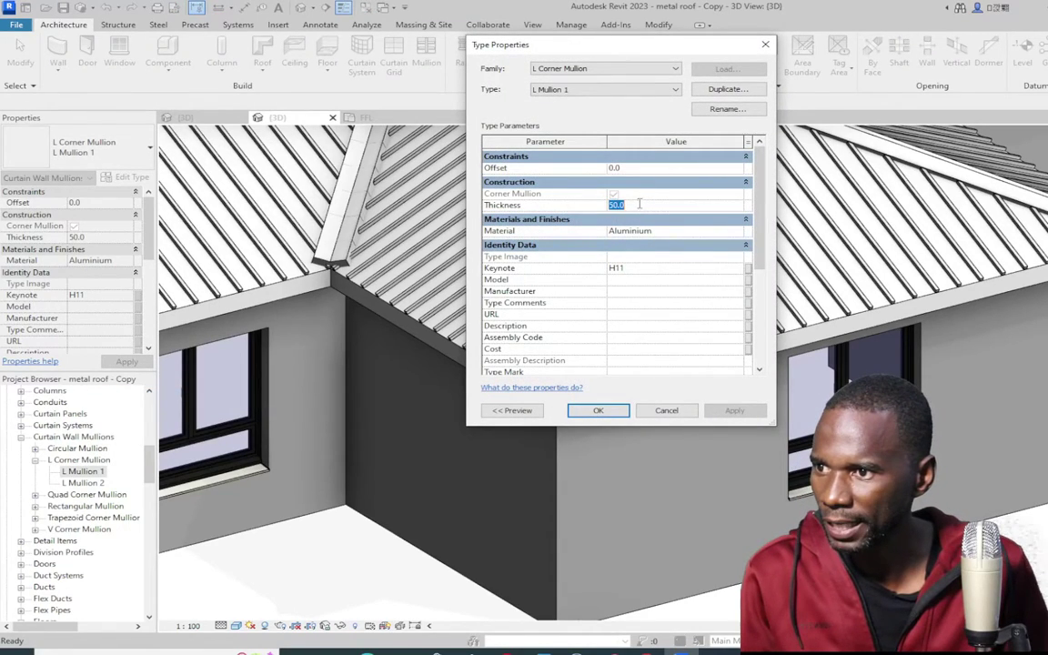
scroll(591, 206, "down", 5)
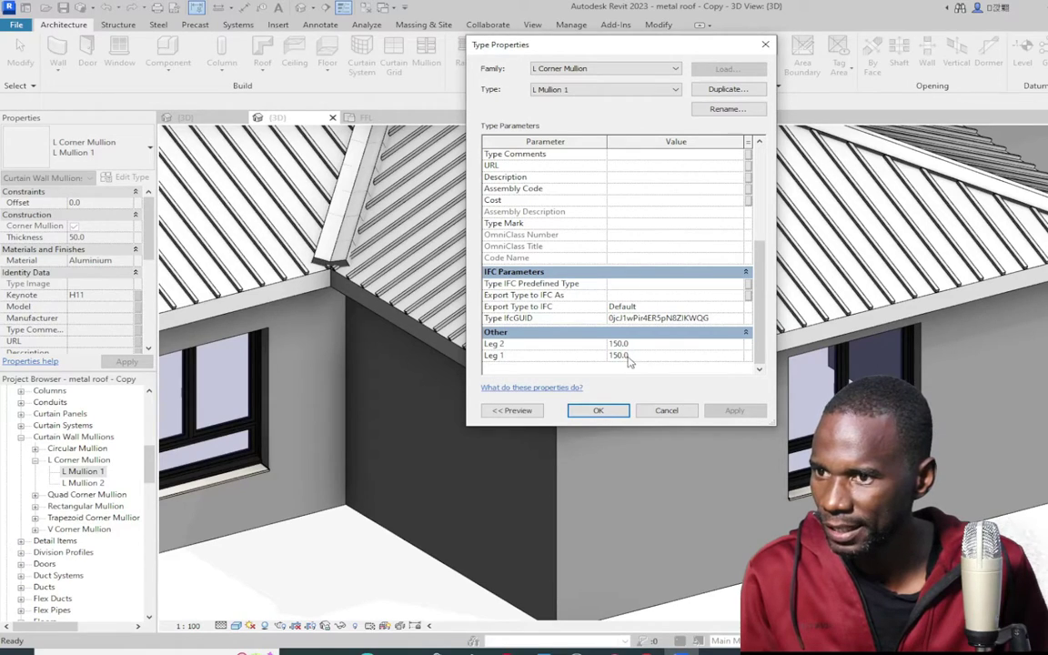
left_click(612, 344)
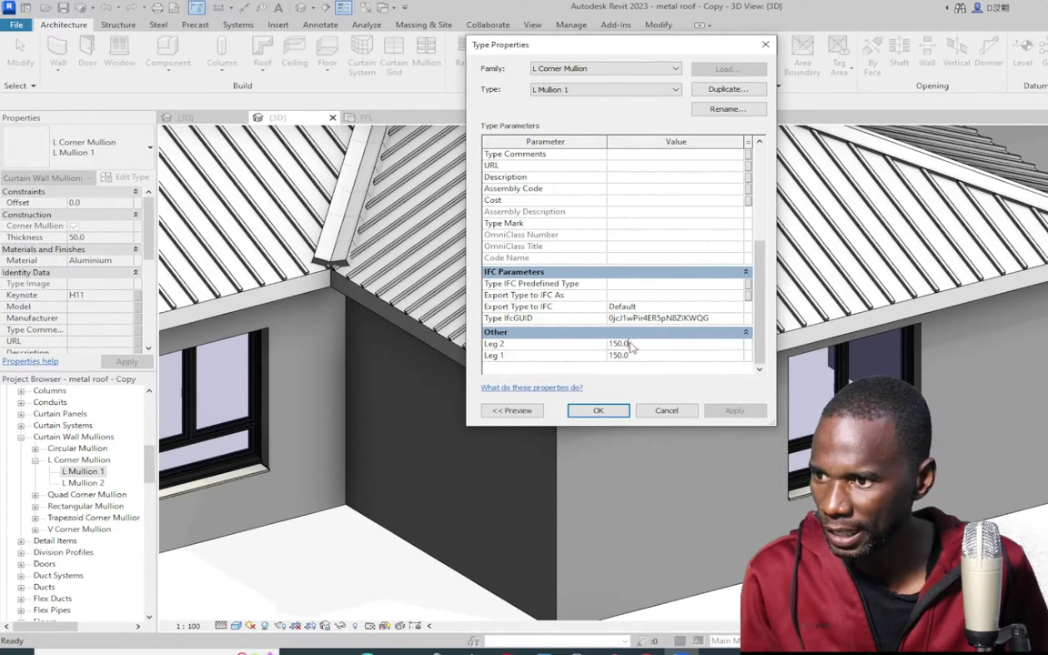
type("1")
key("Return")
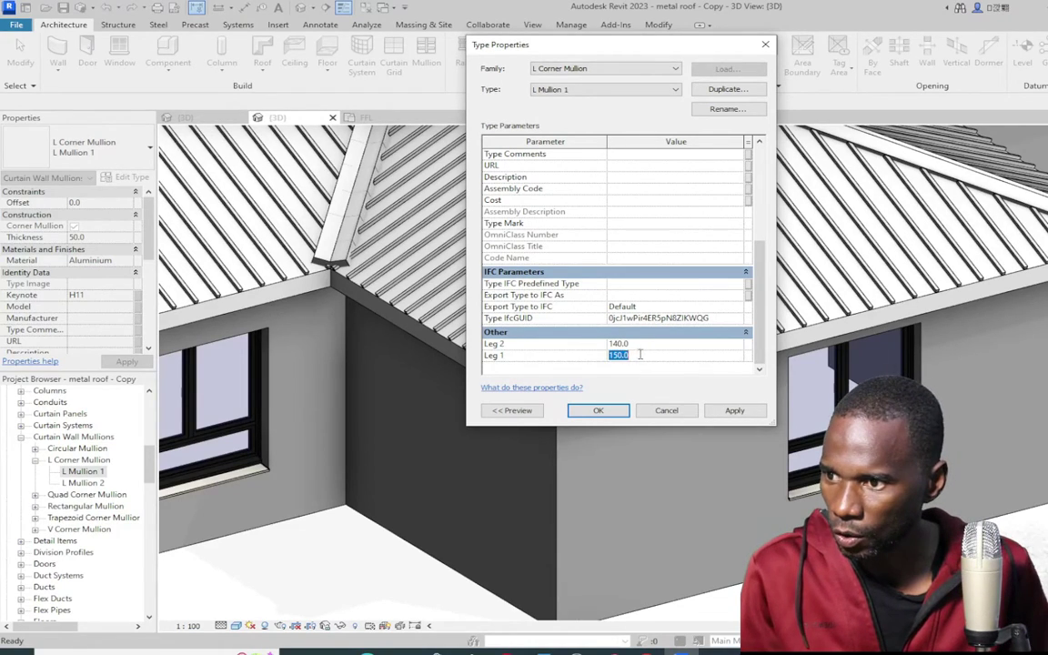
type("1")
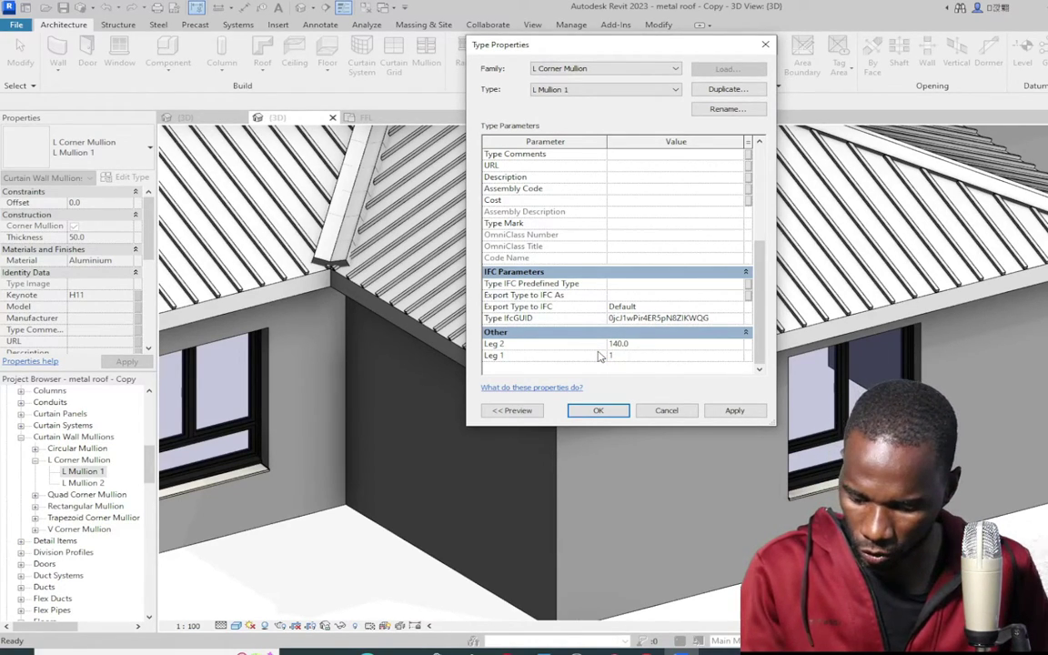
left_click(732, 411)
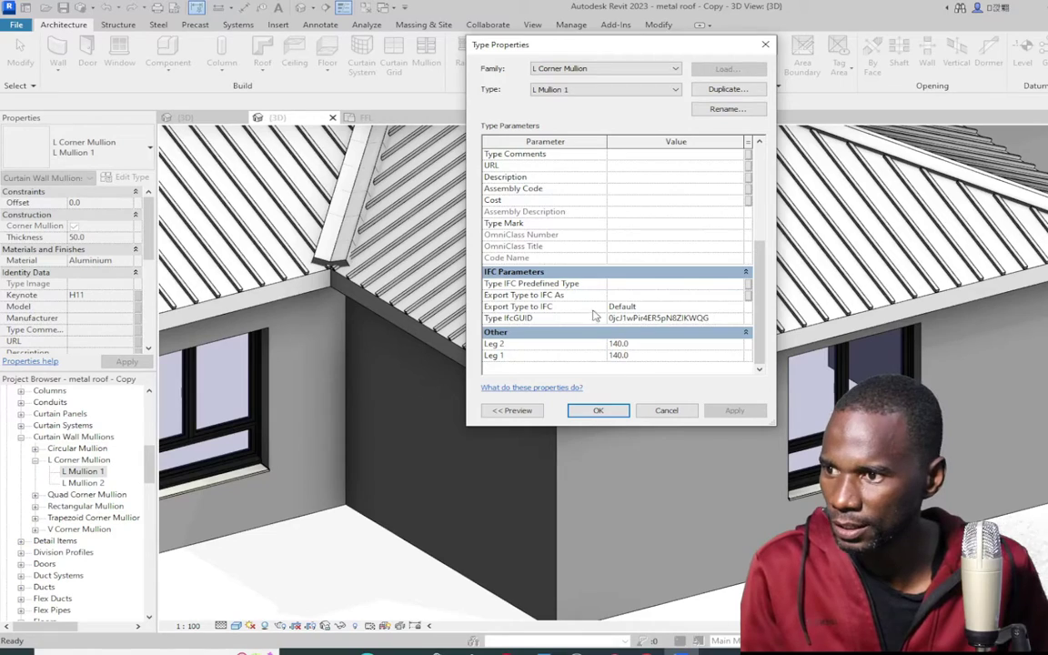
Change the L Mullion 1 thickness from 50.0 to 30.0 and confirm
scroll(610, 282, "up", 5)
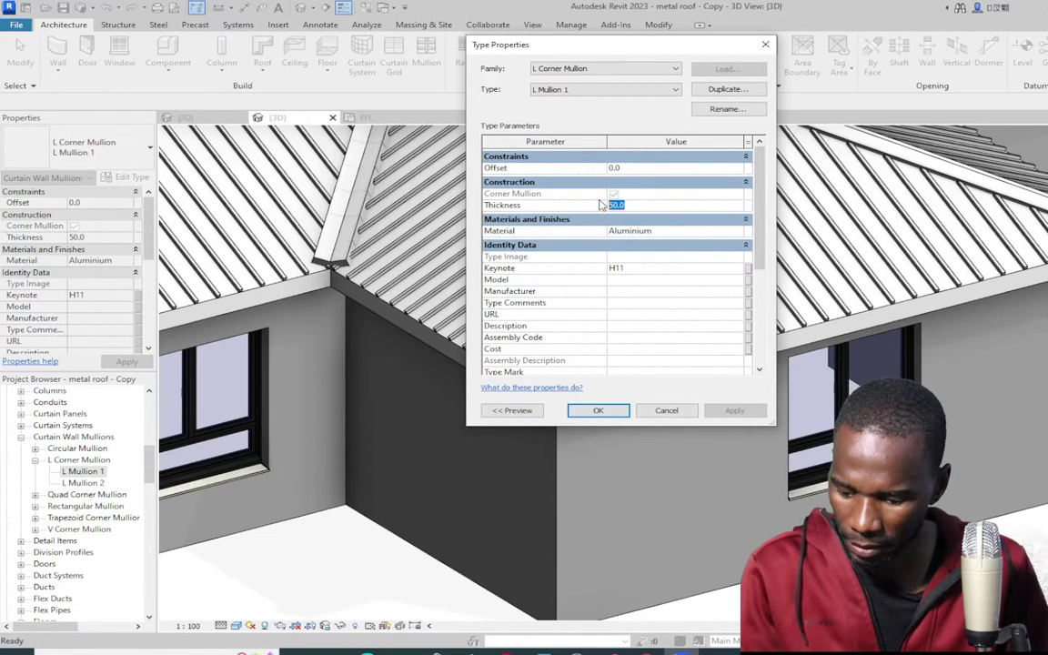
type("30")
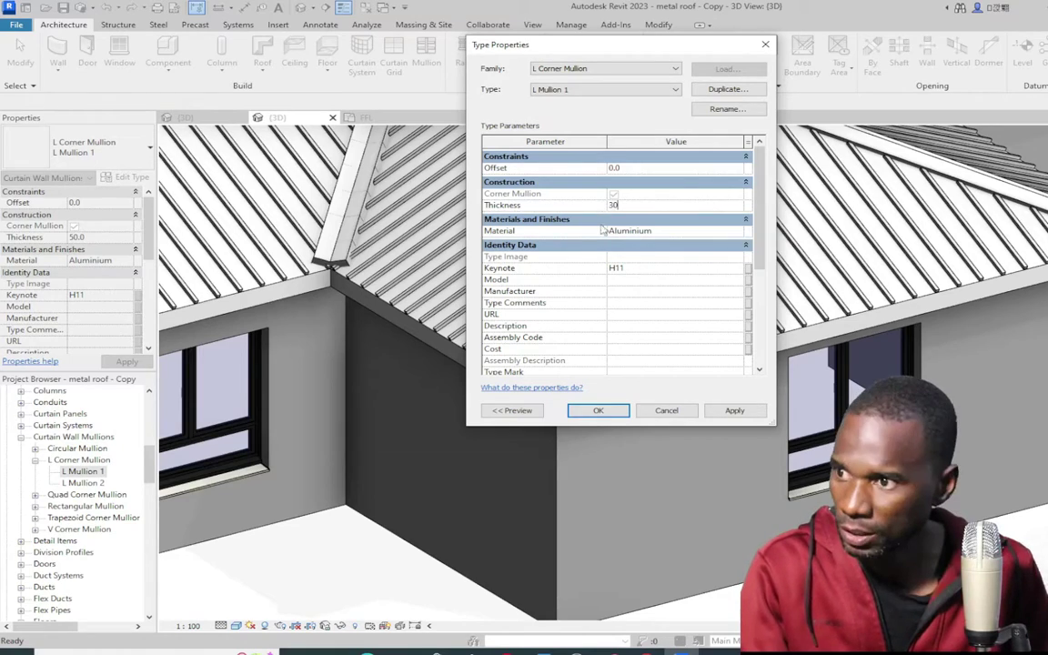
left_click(734, 411)
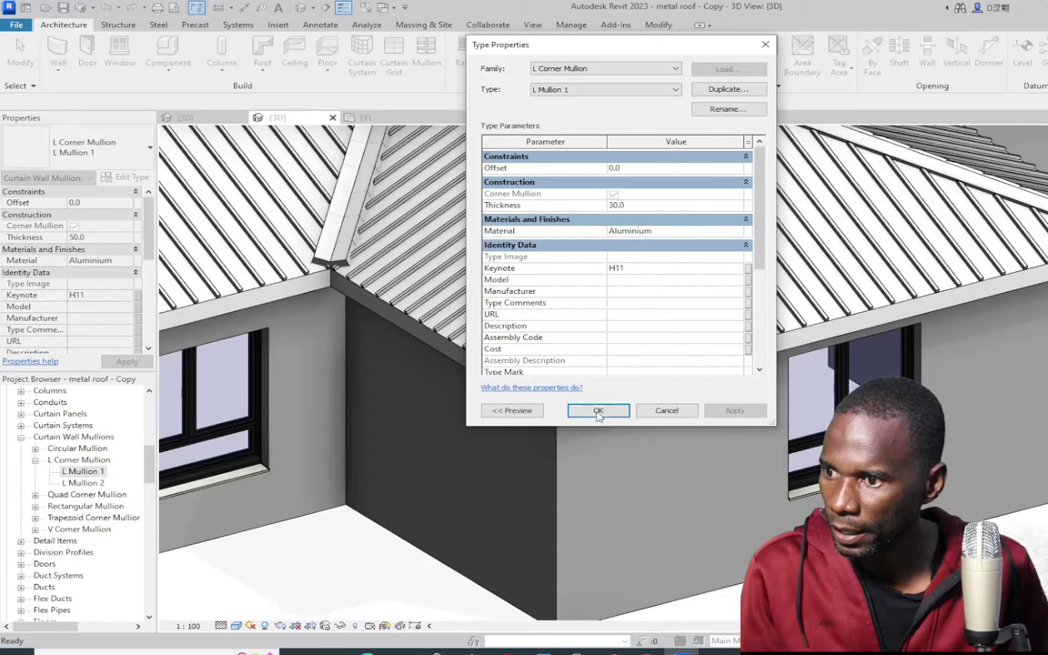
left_click(598, 411)
scroll(379, 570, "down", 6)
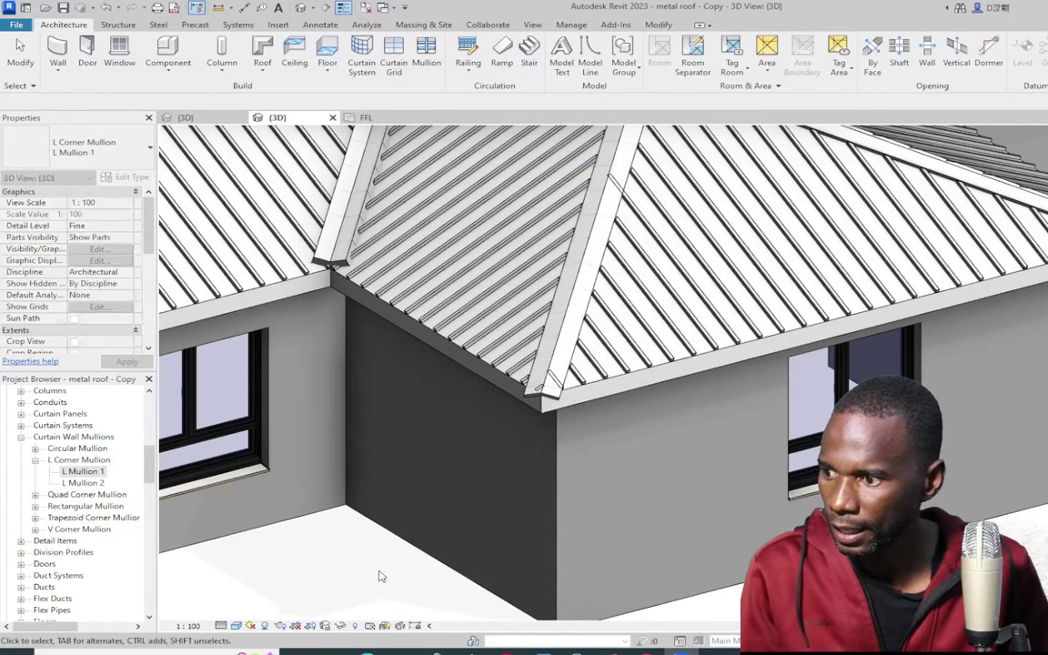
Orbit and zoom around the house, then select the sloped glazing roof
key("Escape")
middle_click_drag(880, 279, 967, 264, "shift")
scroll(701, 331, "up", 3)
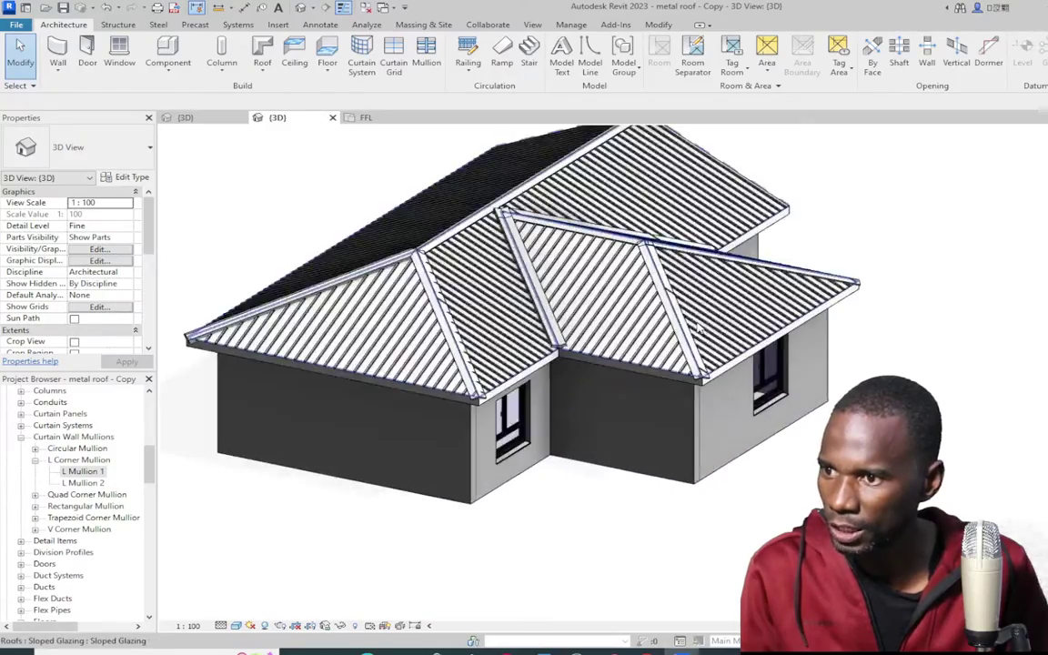
scroll(702, 333, "up", 2)
scroll(508, 363, "up", 3)
scroll(507, 363, "down", 5)
scroll(456, 401, "up", 4)
scroll(419, 474, "down", 2)
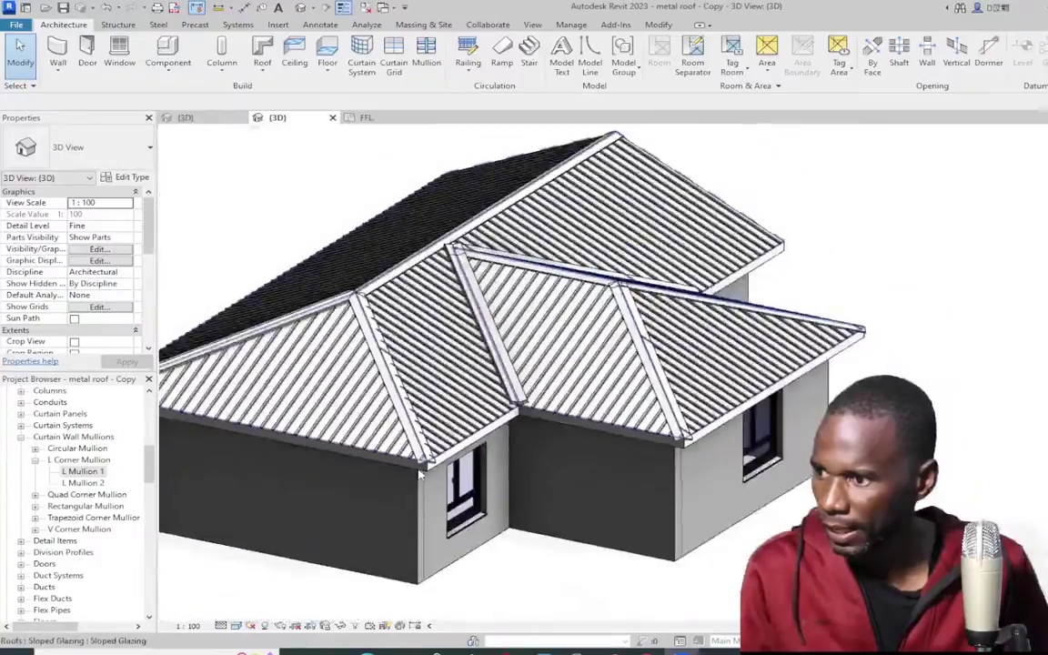
scroll(419, 474, "down", 2)
scroll(420, 474, "up", 4)
scroll(419, 474, "down", 4)
middle_click_drag(854, 400, 319, 419, "shift")
scroll(305, 423, "up", 4)
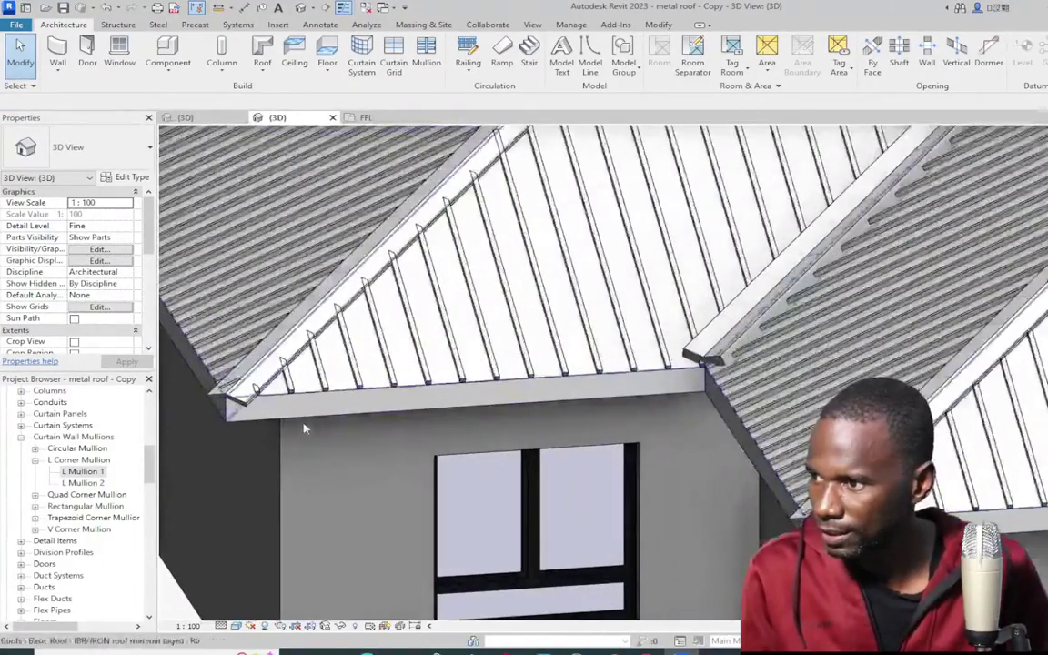
scroll(305, 423, "up", 2)
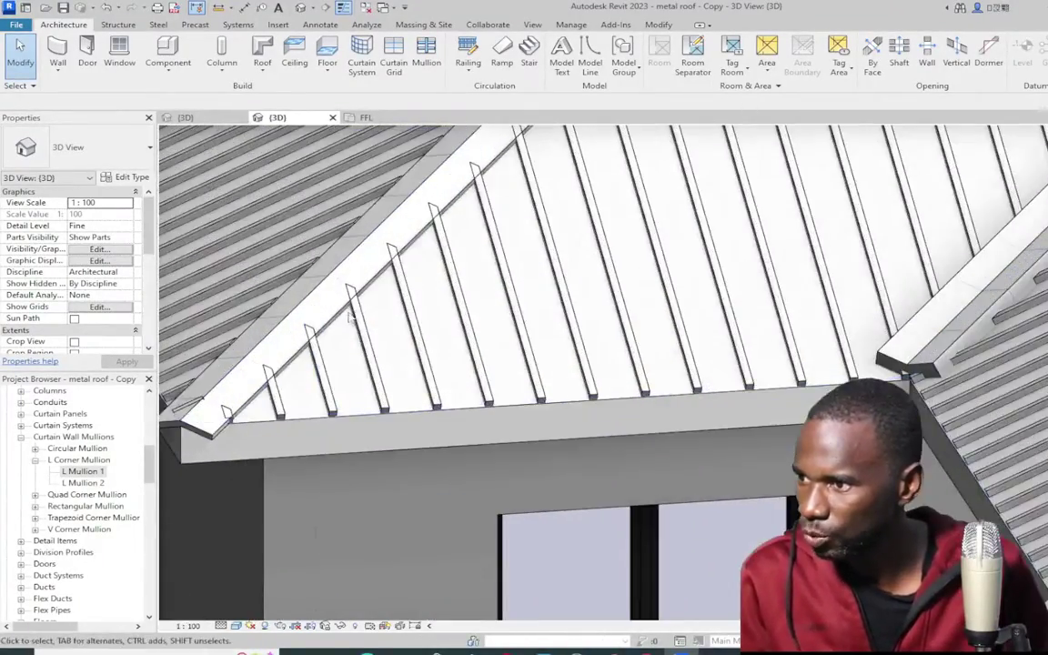
left_click(431, 417)
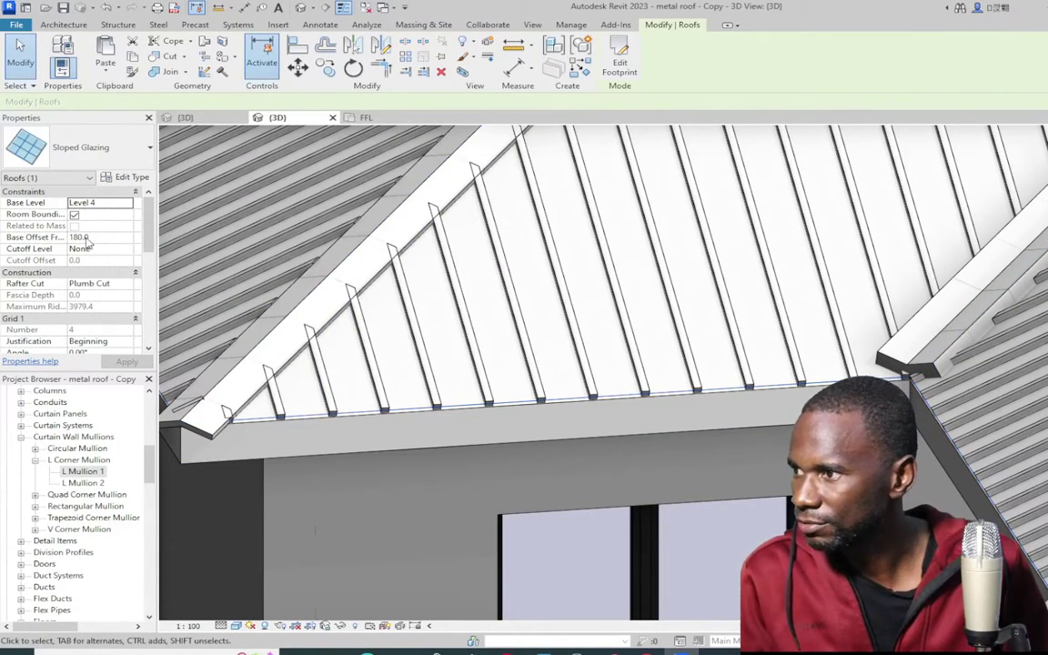
Change the roof's Base Offset From Level to 160.0, then settle on 170.0
left_click(97, 237)
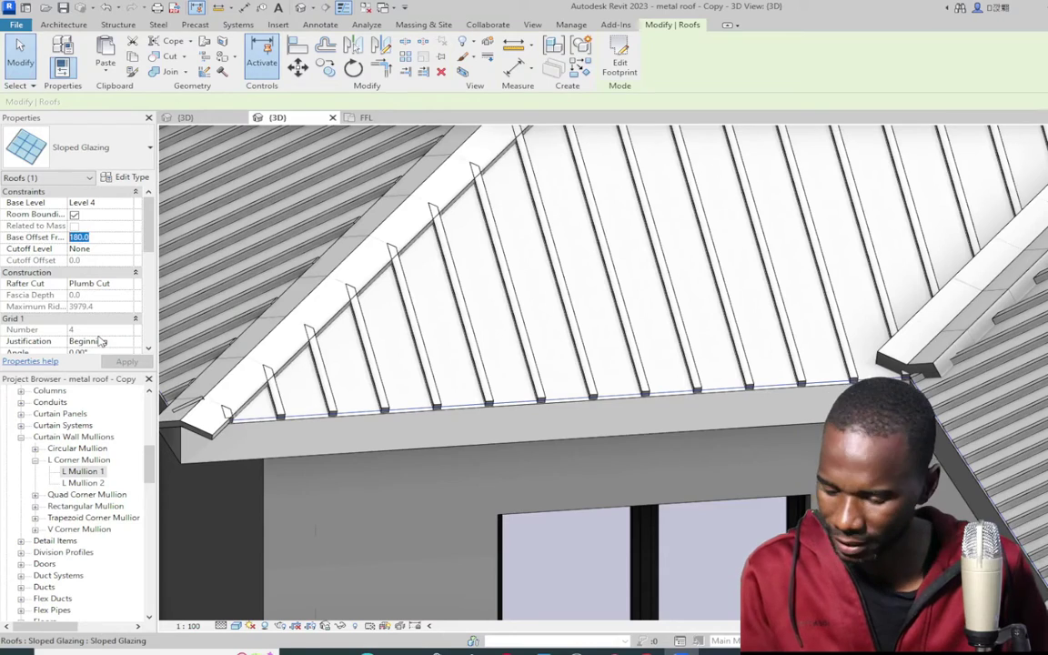
type("160.0")
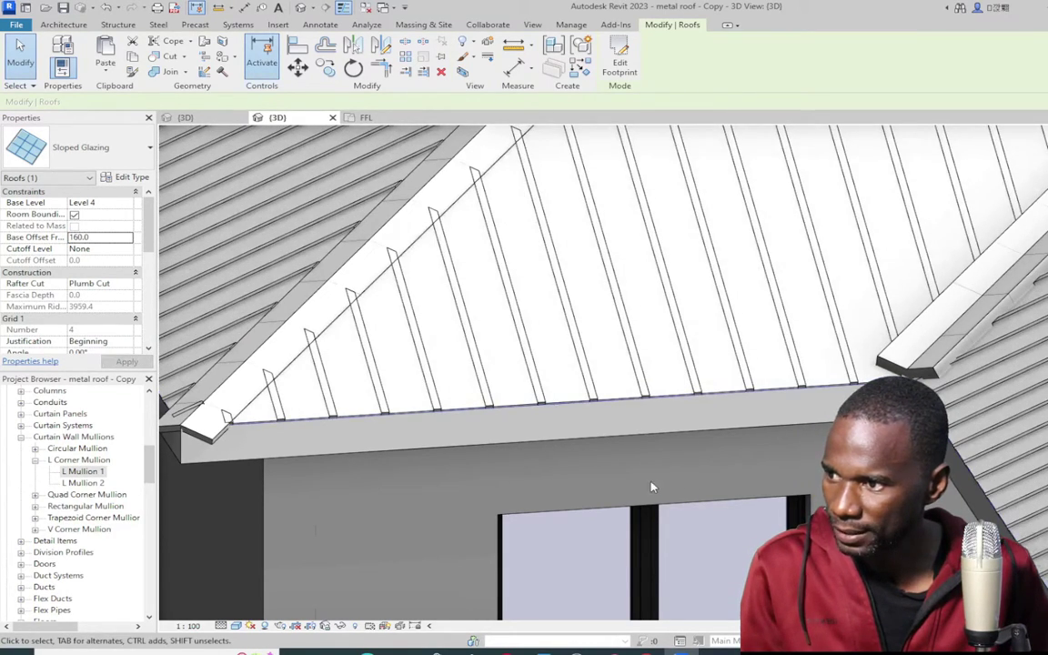
left_click(103, 238)
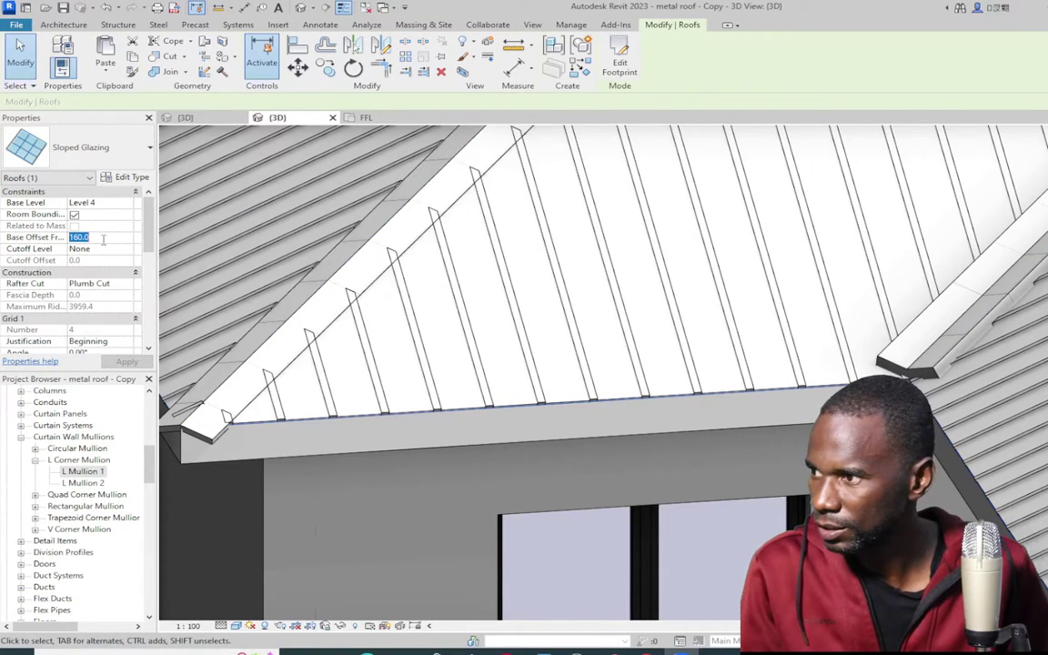
type("170.0")
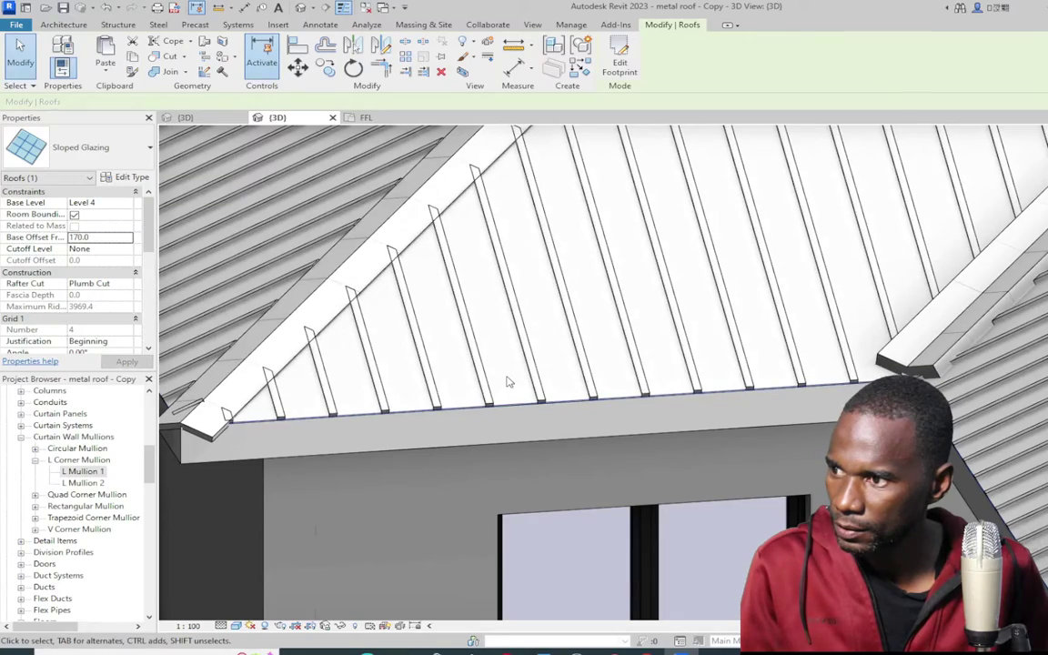
scroll(457, 392, "down", 5)
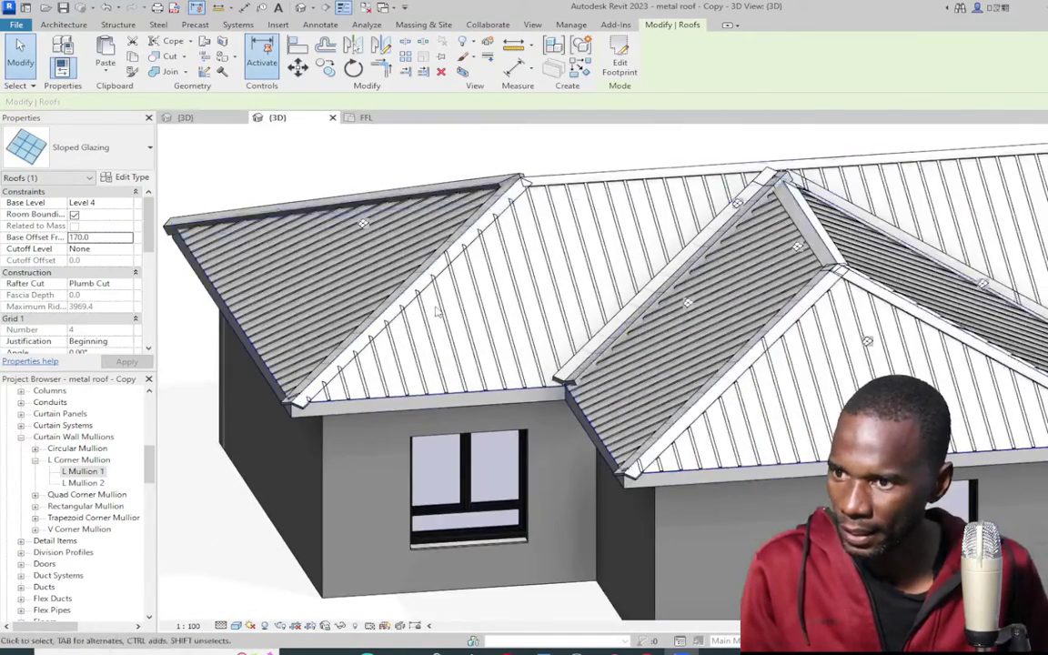
scroll(460, 287, "up", 5)
scroll(460, 288, "up", 2)
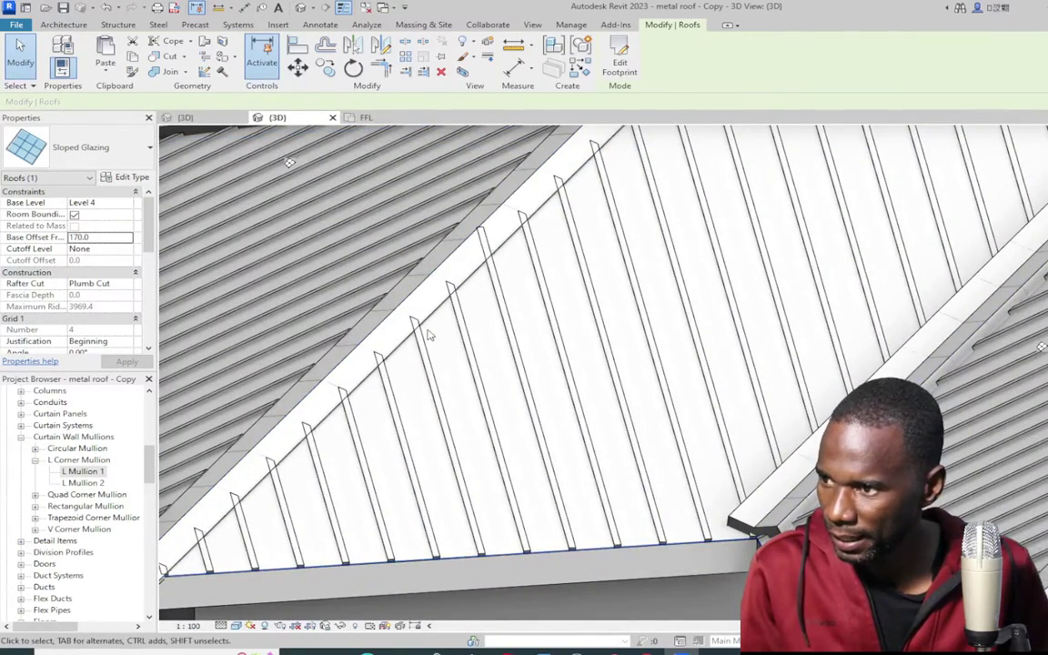
scroll(338, 417, "down", 4)
scroll(338, 417, "up", 2)
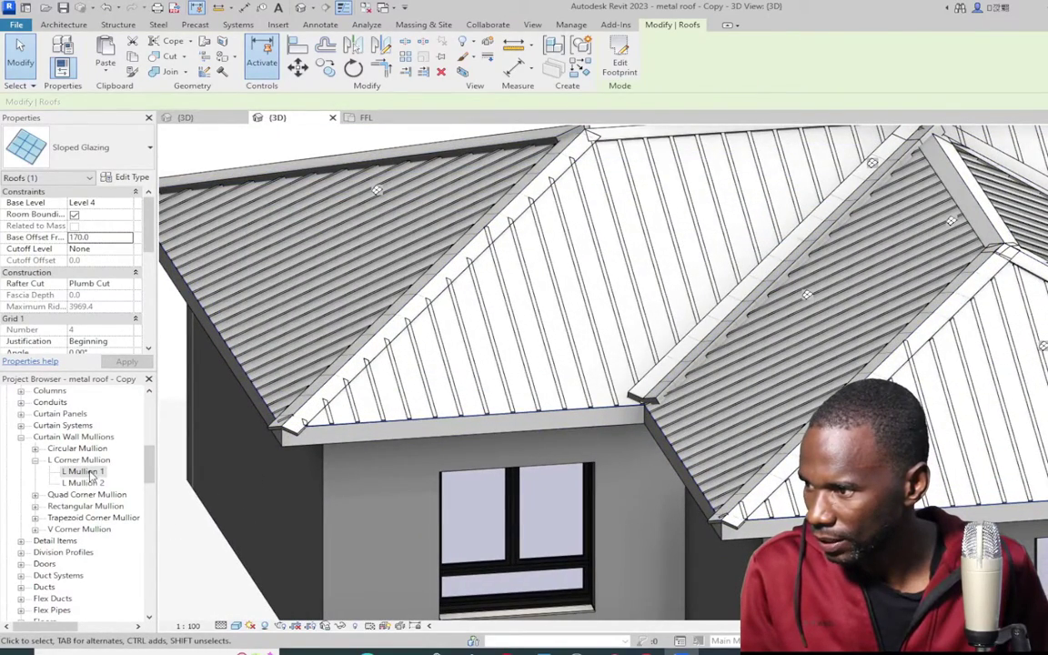
Set the L Mullion 1 type's Thickness to 40 in its type properties
left_click(87, 472)
right_click(87, 471)
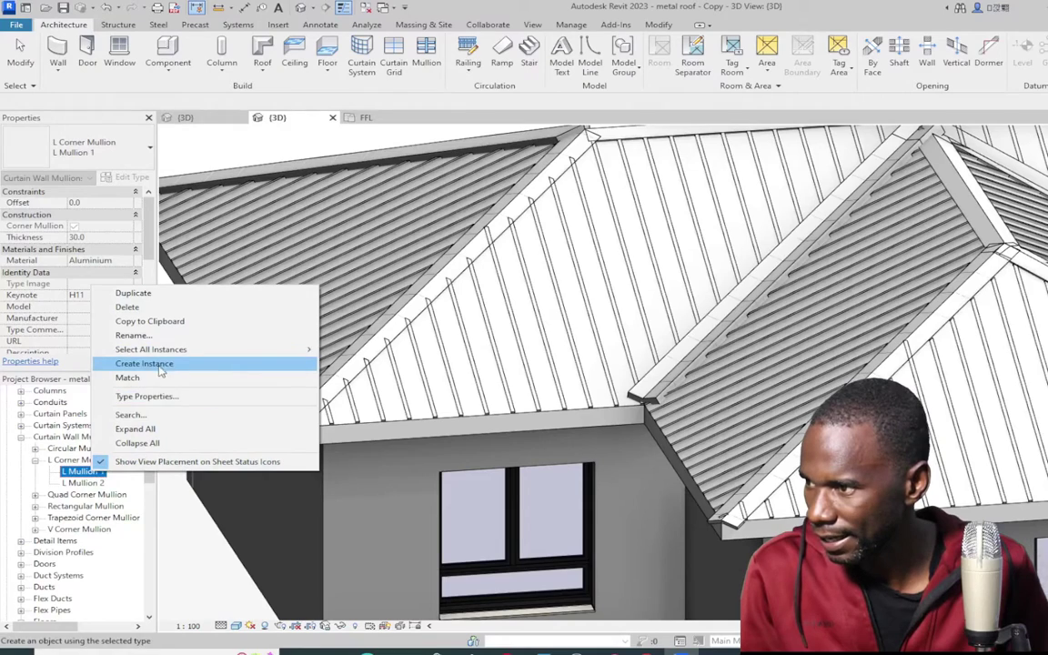
left_click(165, 396)
left_click(640, 206)
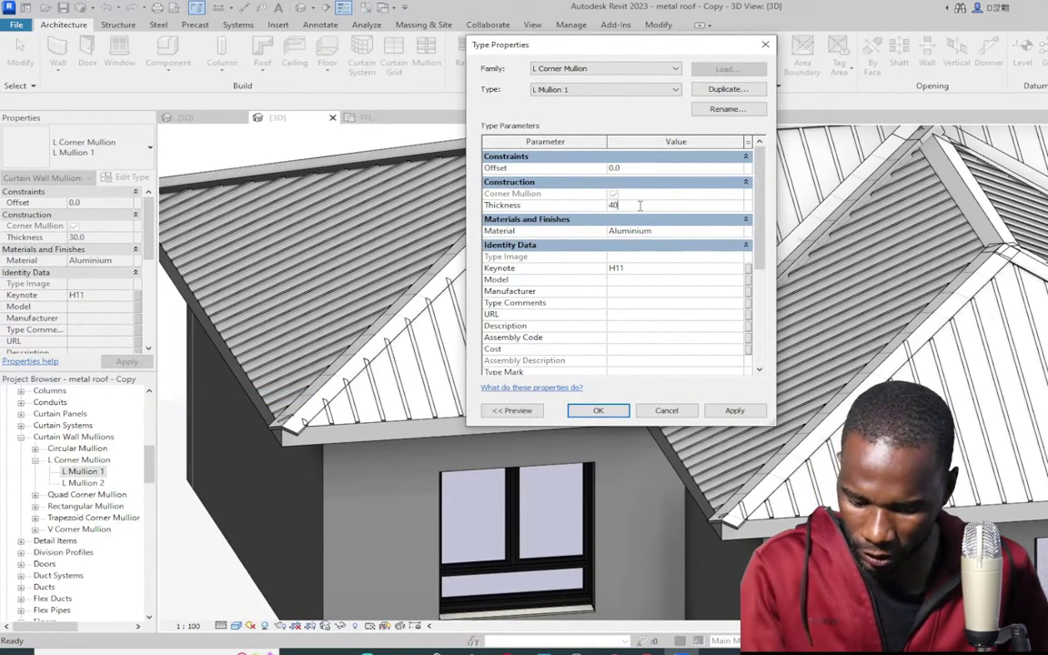
type("40")
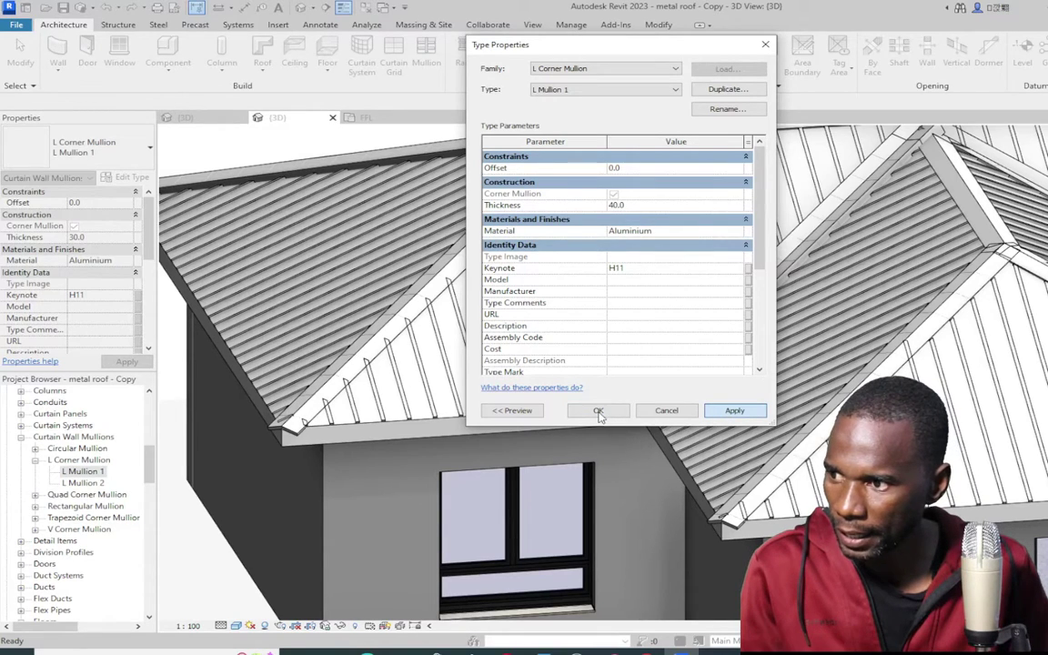
left_click(597, 411)
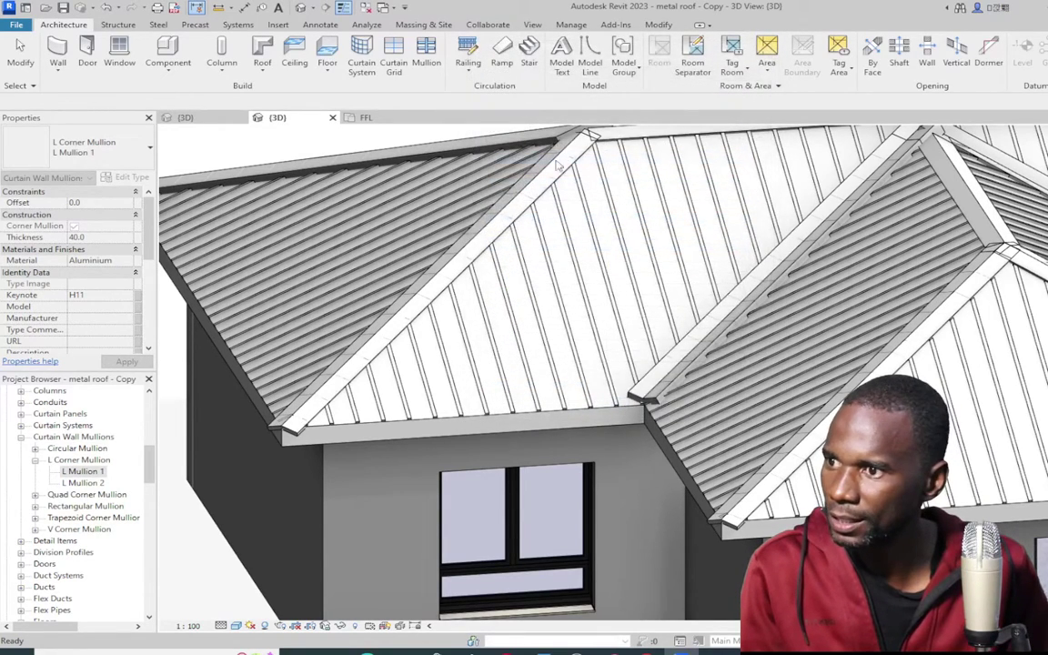
Deselect and orbit the house to review the thicker cappings from another side
scroll(562, 158, "down", 5)
left_click(767, 192)
scroll(648, 304, "up", 5)
scroll(645, 303, "down", 4)
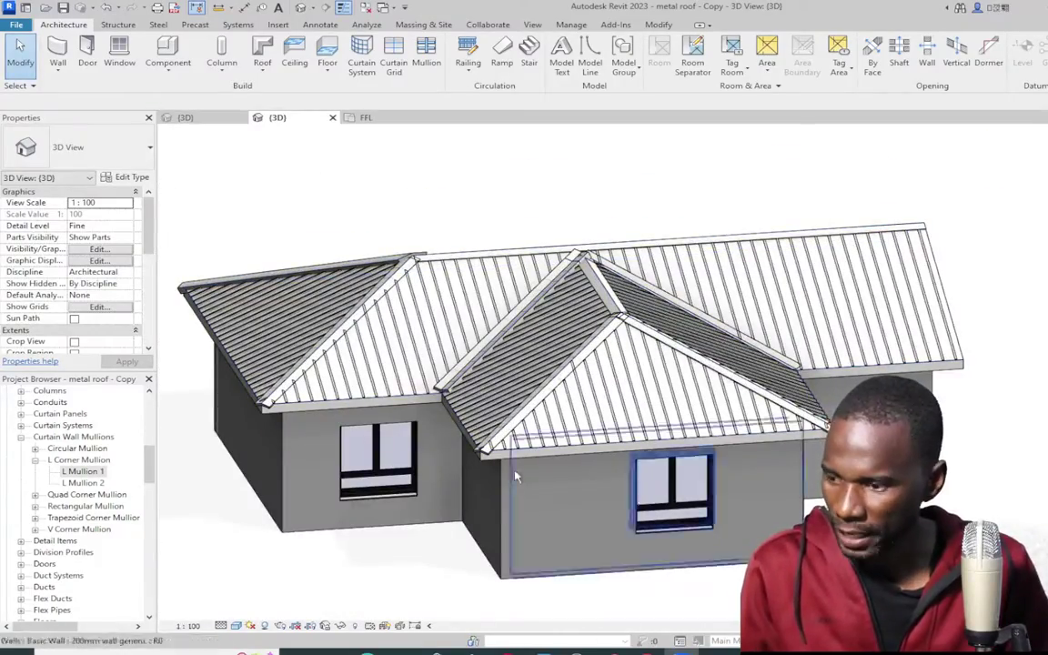
middle_click_drag(245, 536, 523, 235, "shift")
scroll(540, 333, "up", 3)
scroll(540, 333, "down", 3)
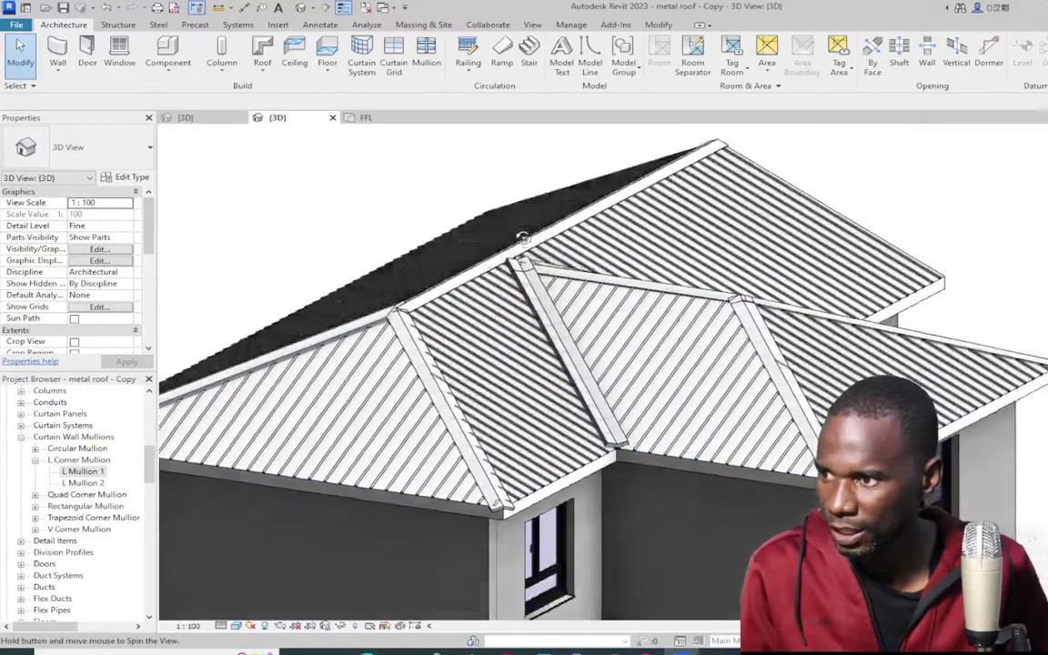
scroll(528, 273, "up", 6)
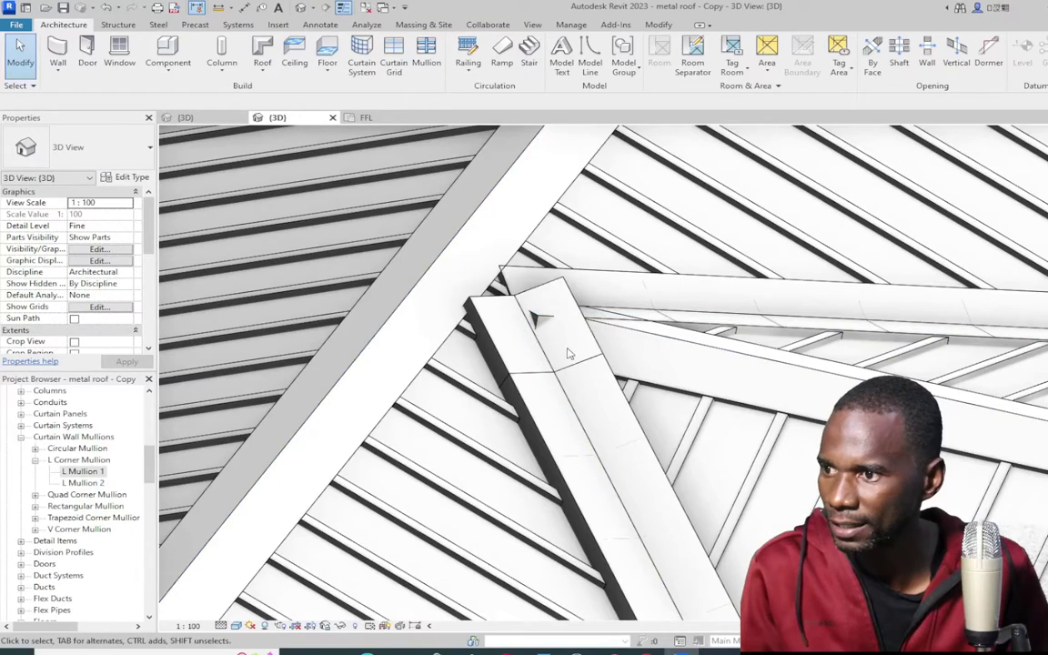
Apply Linework with the <Invisible lines> style to the seam edges on the corner cappings
left_click(662, 27)
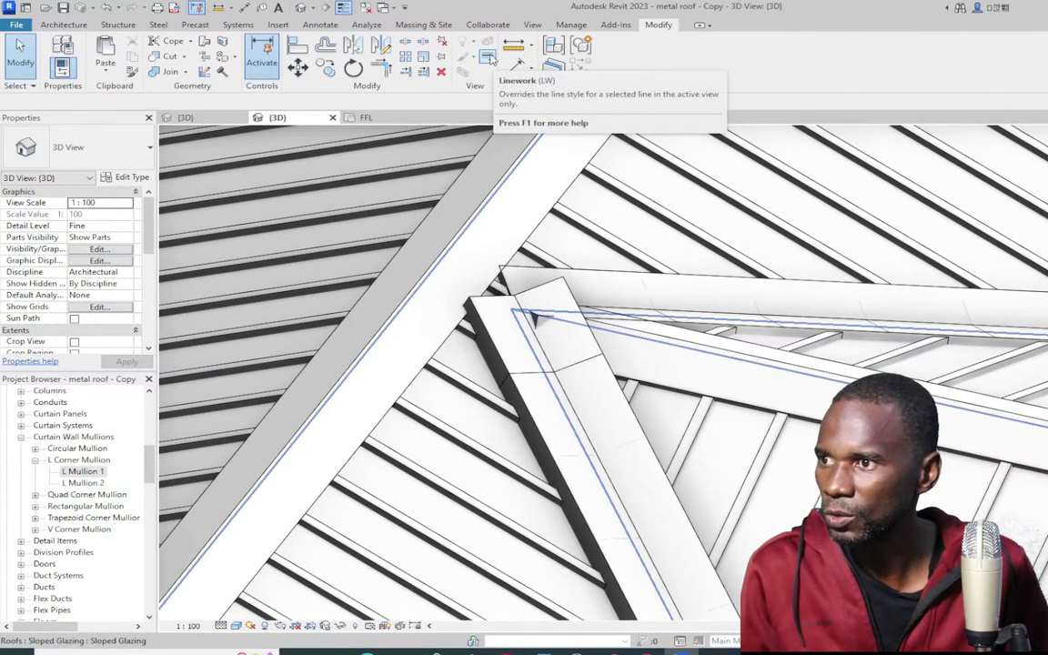
left_click(489, 58)
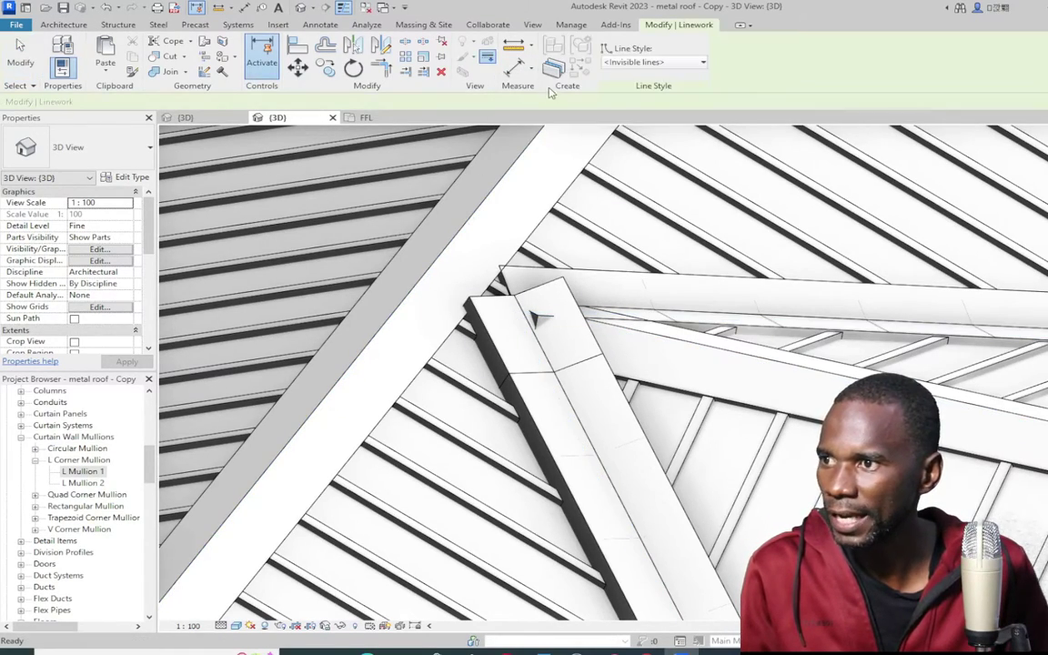
left_click(631, 60)
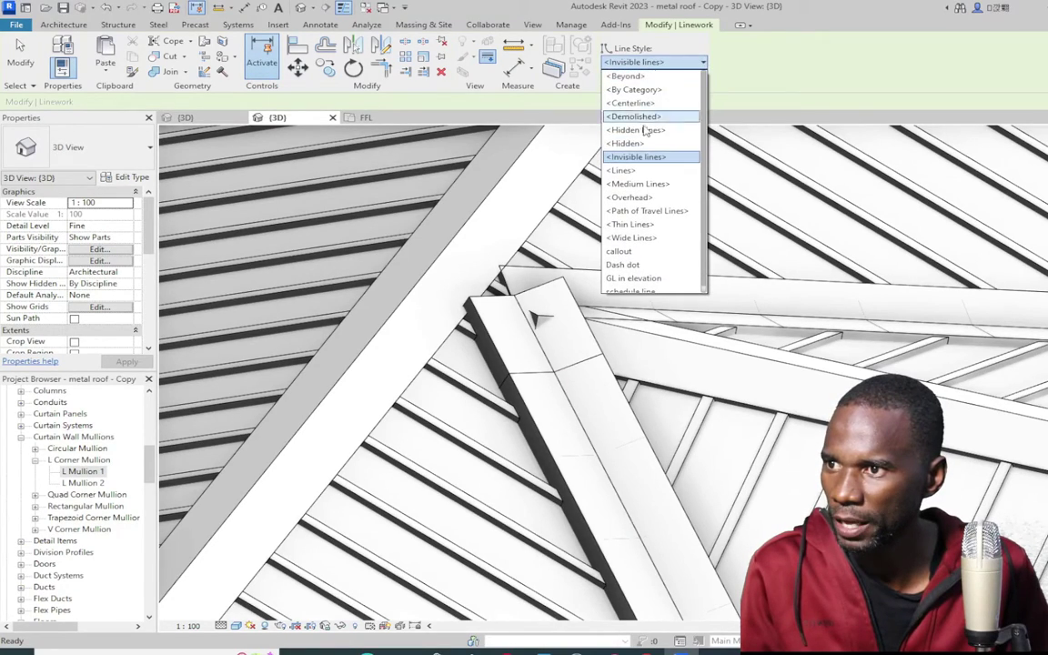
left_click(636, 156)
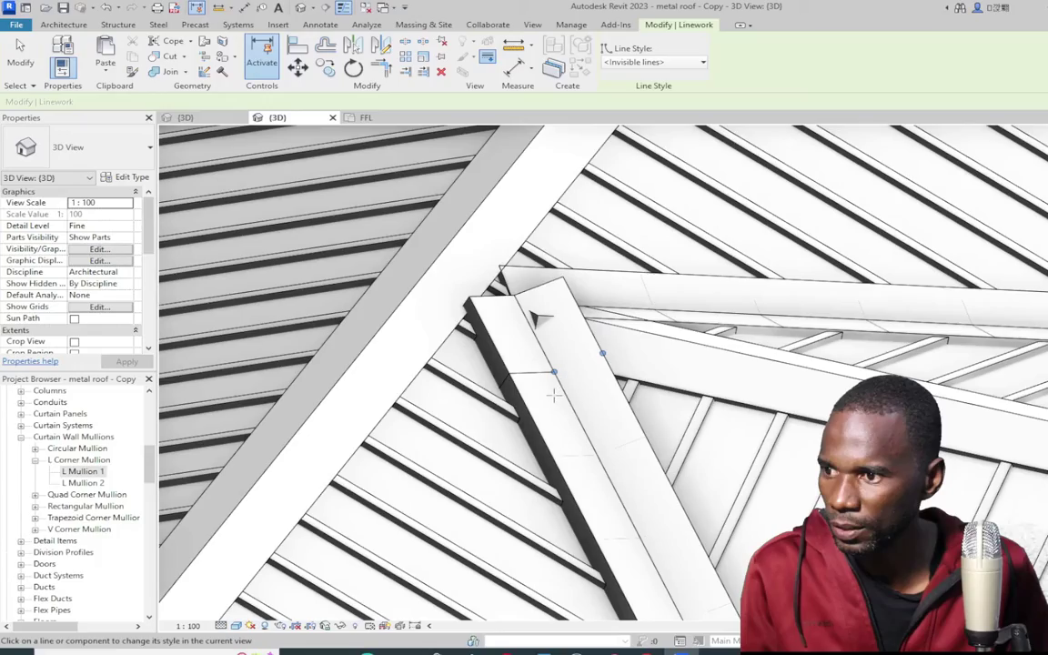
scroll(537, 319, "down", 6)
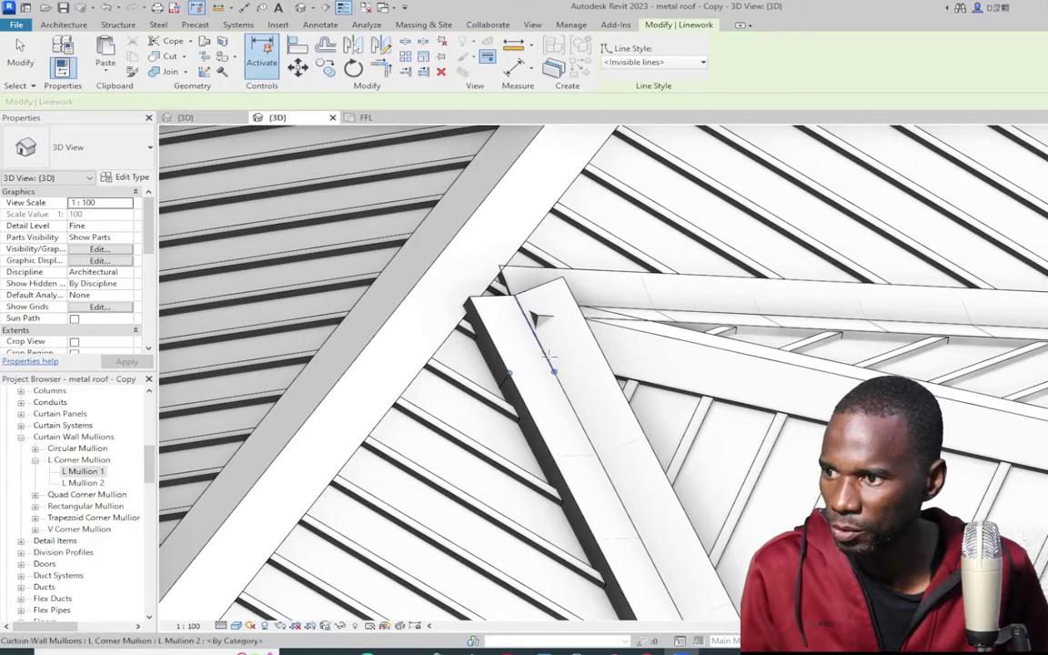
scroll(537, 318, "up", 5)
scroll(447, 364, "up", 5)
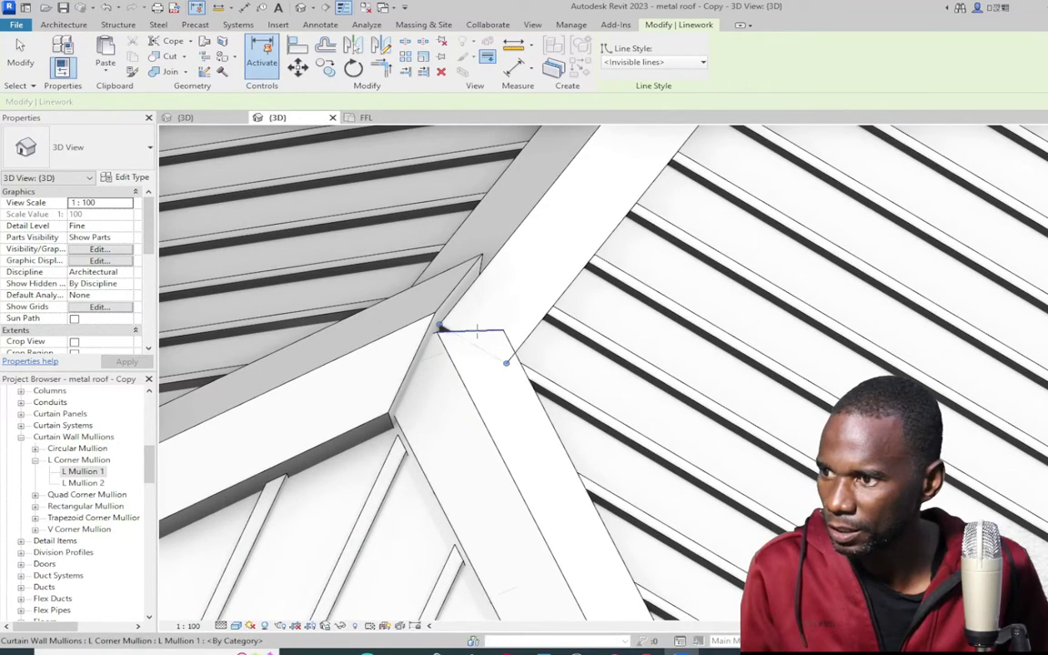
scroll(405, 342, "down", 3)
scroll(404, 342, "up", 2)
scroll(407, 327, "down", 1)
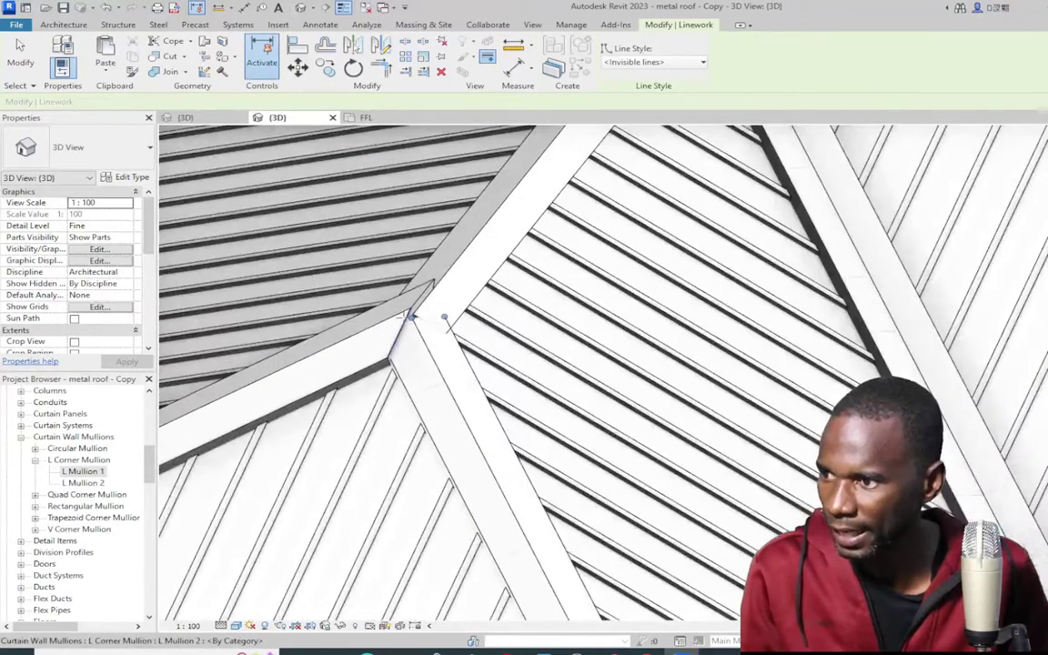
scroll(409, 323, "down", 4)
key("Escape")
key("Escape")
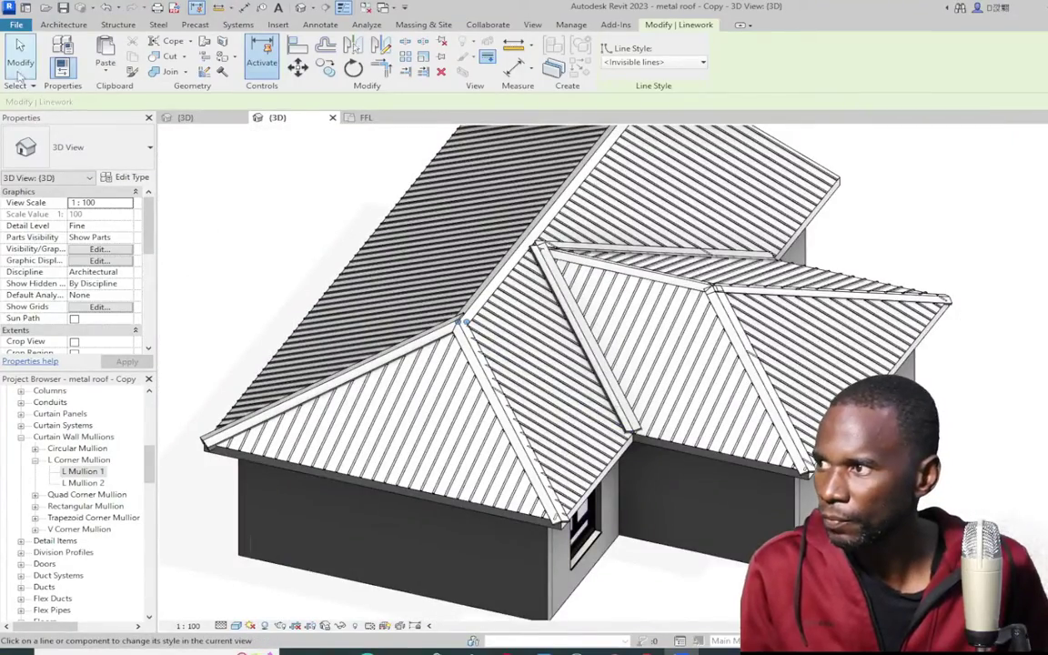
Orbit down to a front view of the house to check the hidden seams
middle_click_drag(1039, 450, 975, 286, "shift")
scroll(976, 287, "up", 5)
scroll(966, 425, "down", 3)
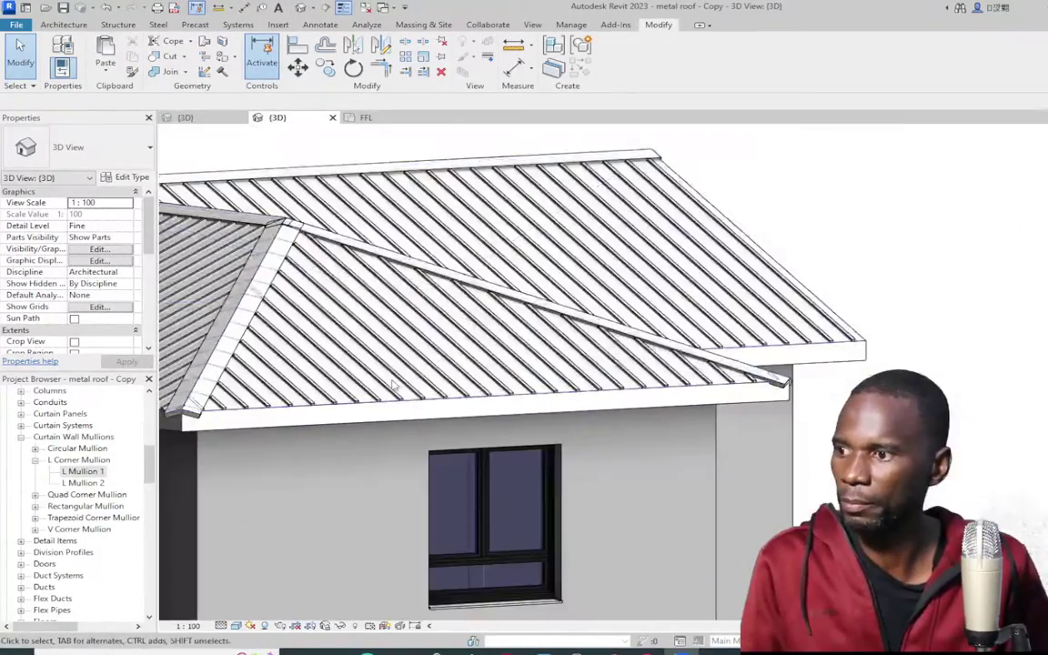
scroll(954, 209, "up", 2)
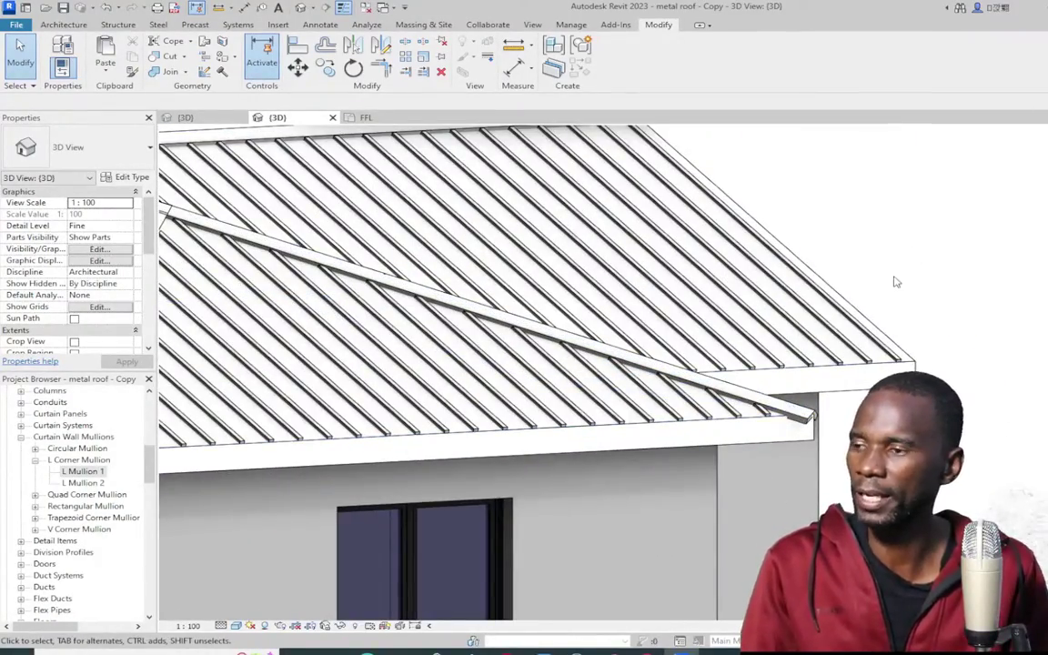